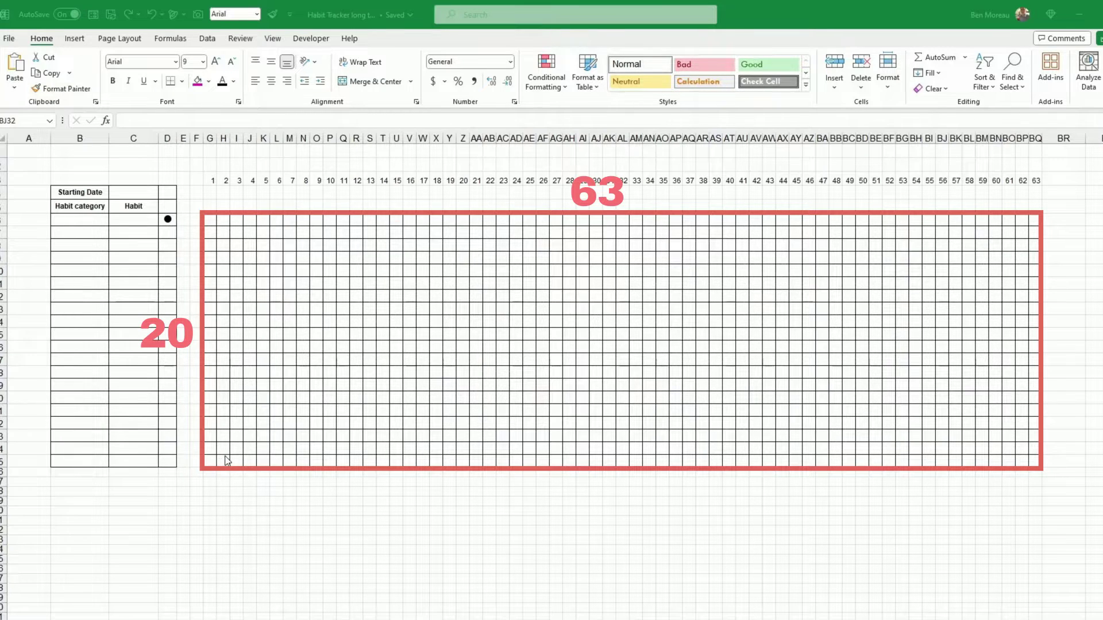
Enter 1/01/2024 as the starting date in C4, beside the Starting Date label.
click(167, 461)
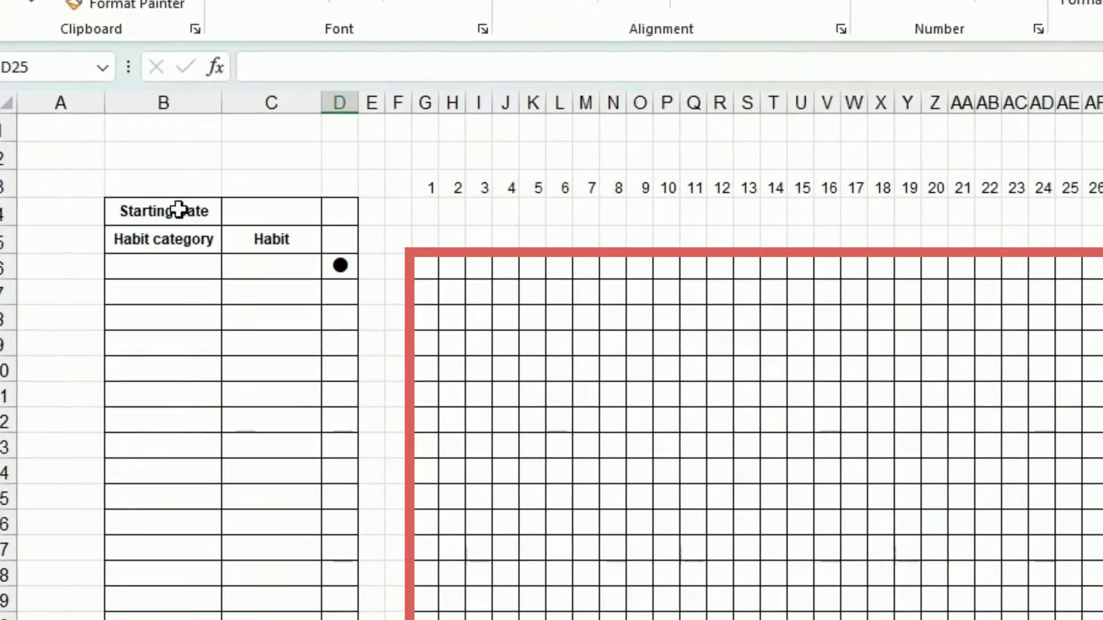
click(179, 204)
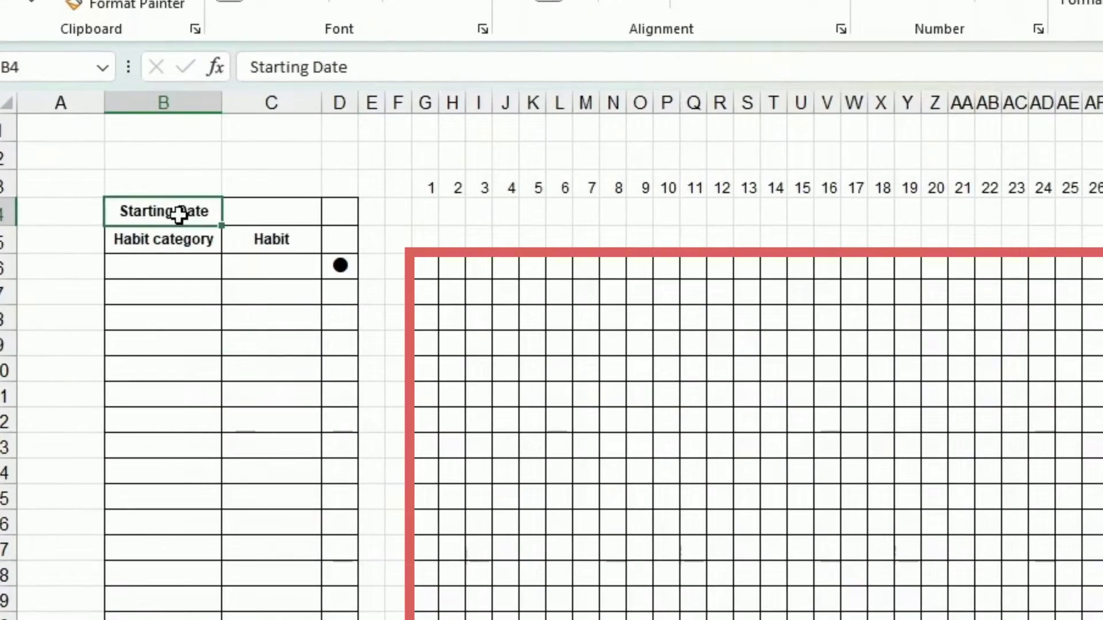
click(248, 212)
text(1/01/2024)
key(Return)
key(Up)
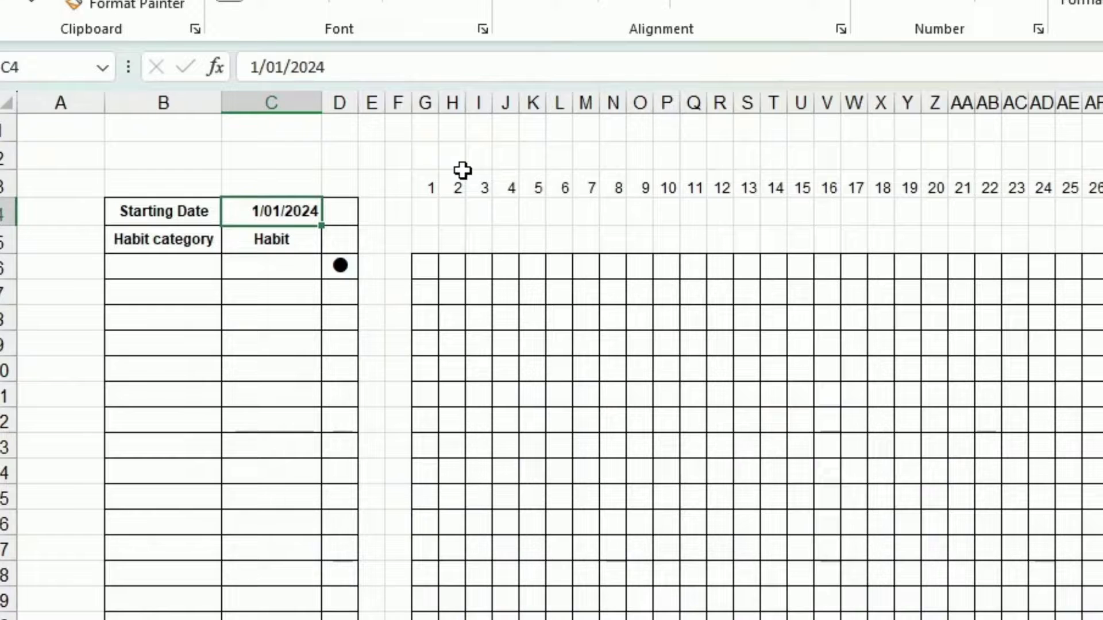
Move through the Habit category and Habit header cells to the first category cell B6.
click(191, 247)
click(252, 240)
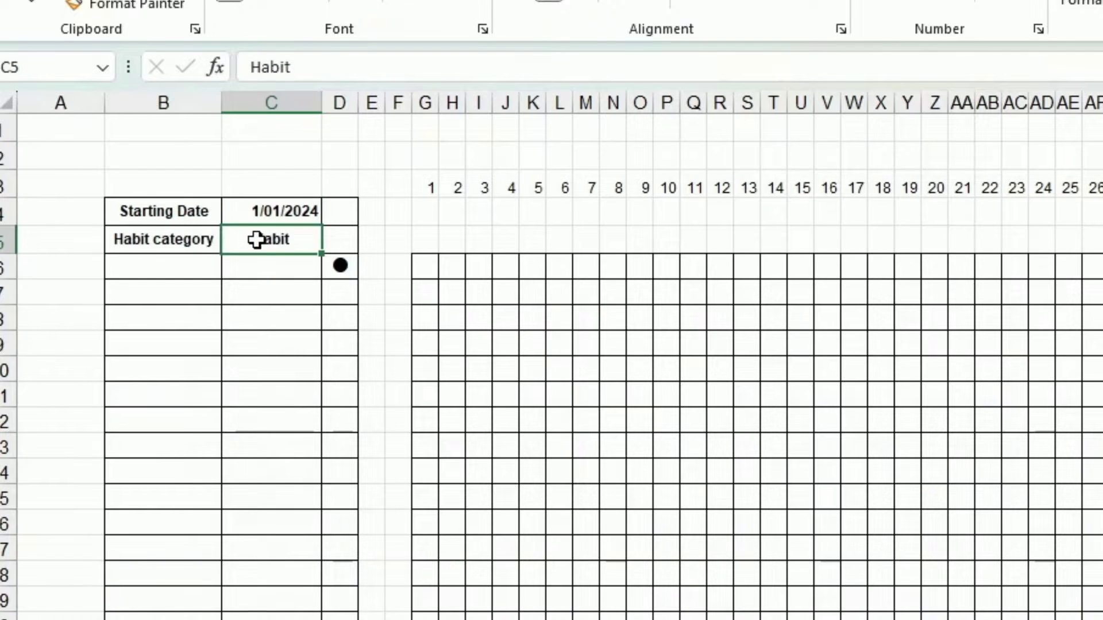
click(284, 268)
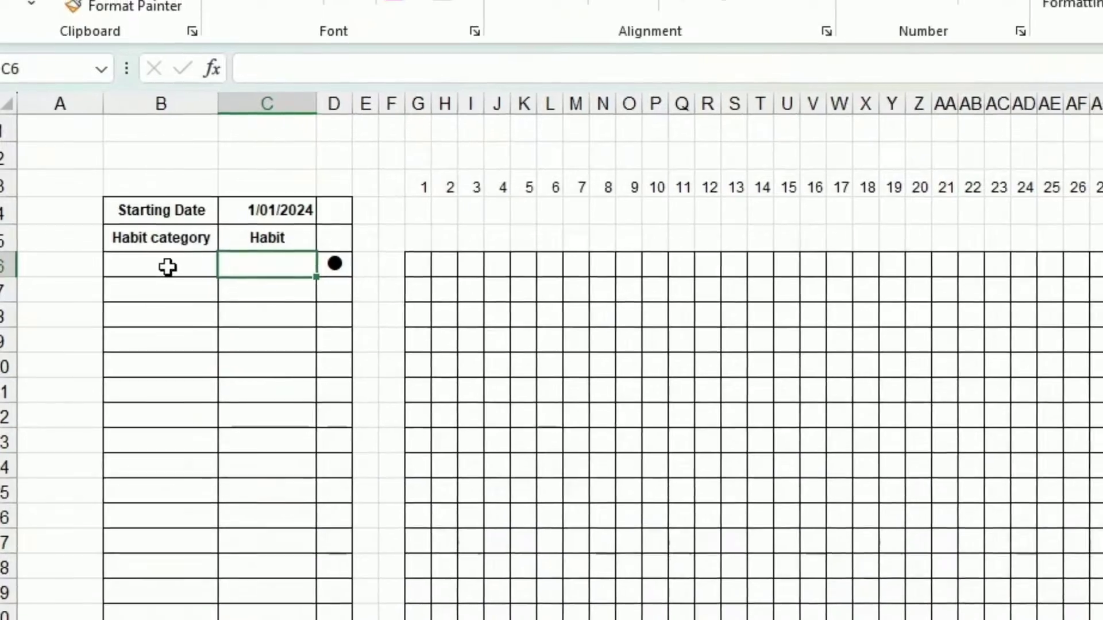
click(166, 266)
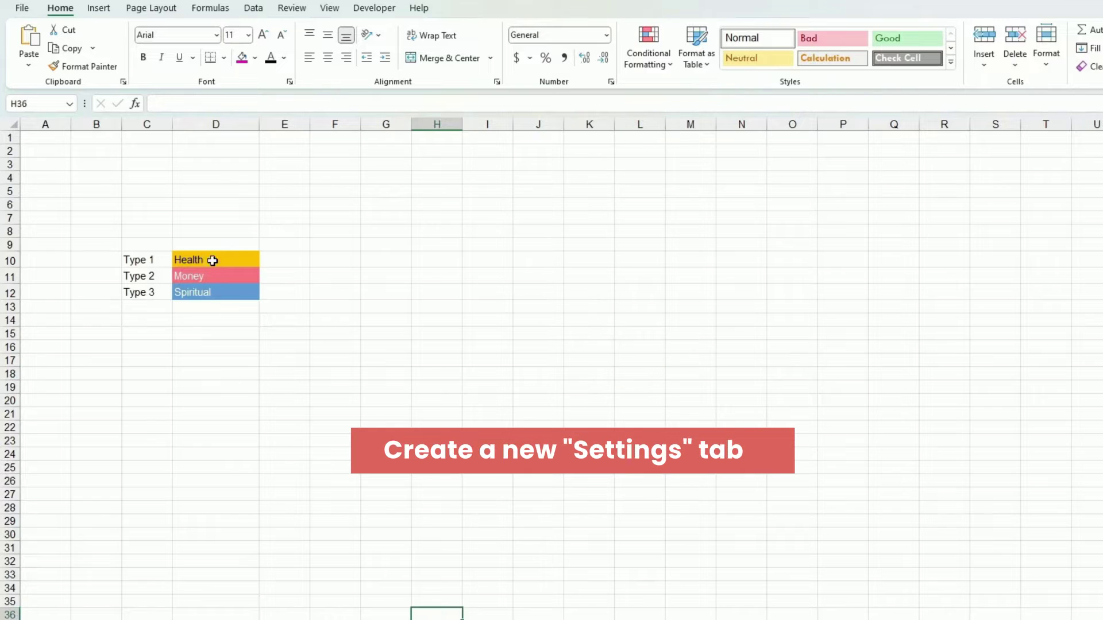
Select the Health, Money and Spiritual category cells D10:D12 on the Settings sheet.
click(214, 263)
drag(214, 262, 212, 288)
click(313, 234)
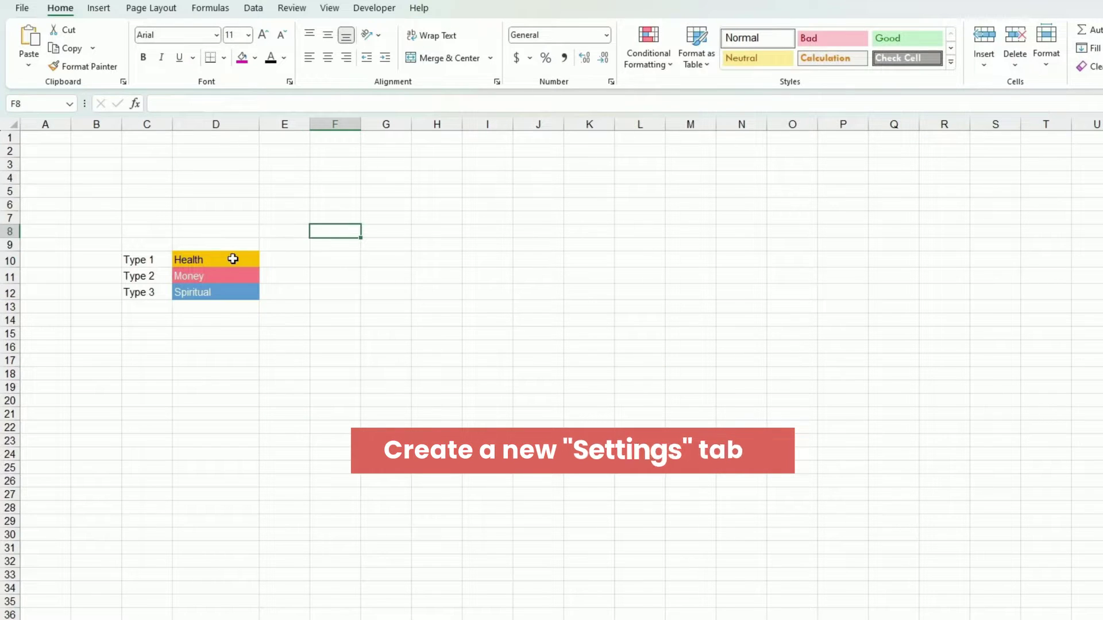
click(233, 256)
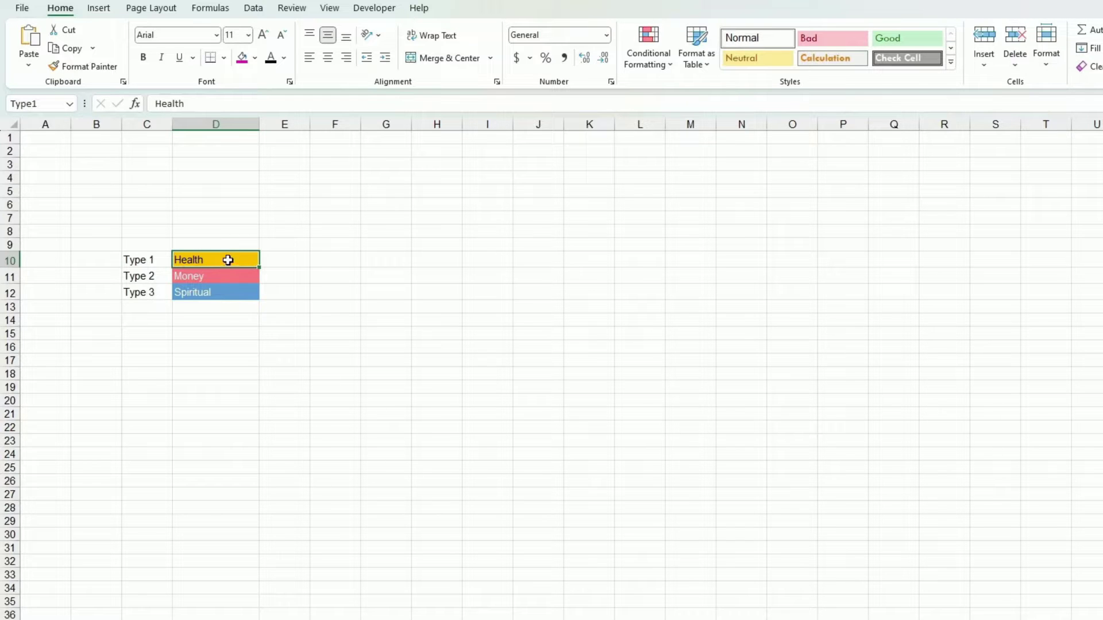
Verify in the Name Box that Health, Money and Spiritual are named Type1, Type2 and Type3.
click(53, 102)
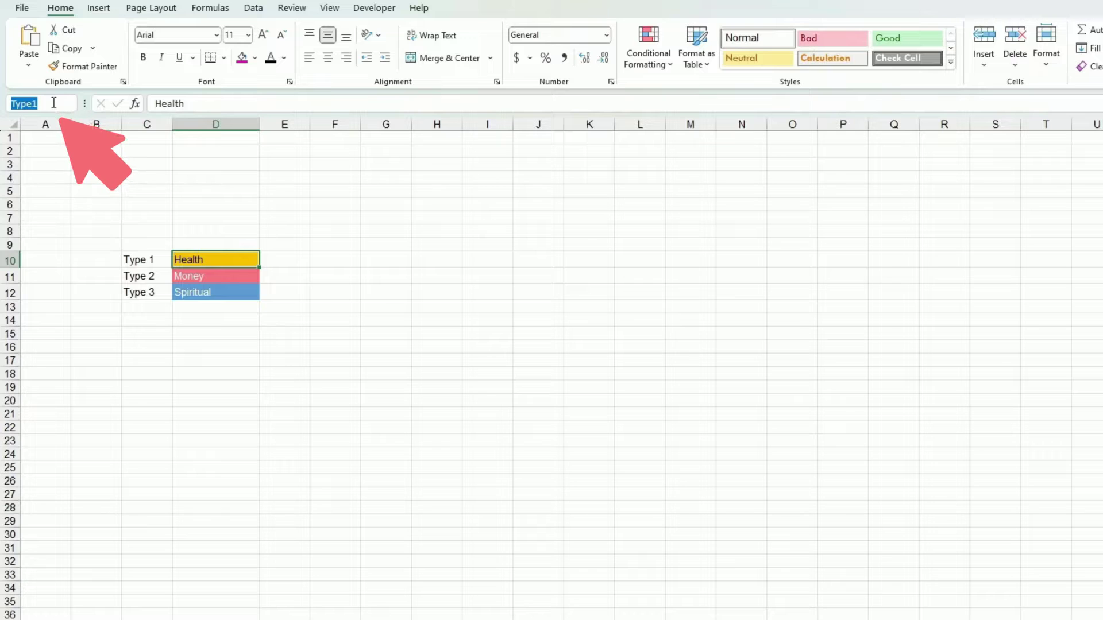
key(Escape)
click(201, 278)
click(222, 292)
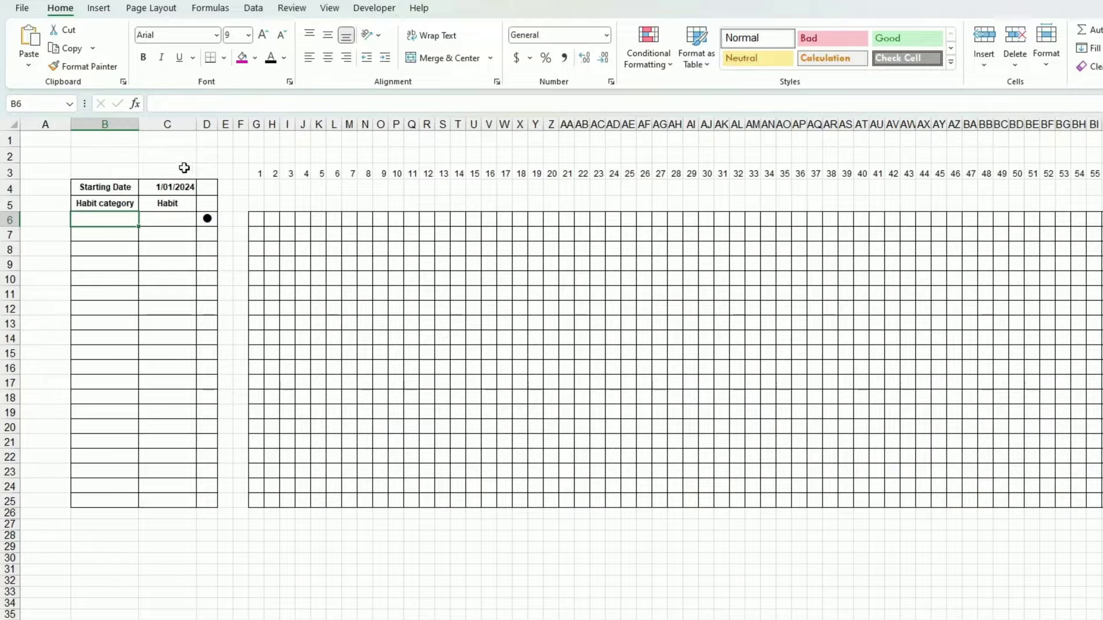
click(253, 8)
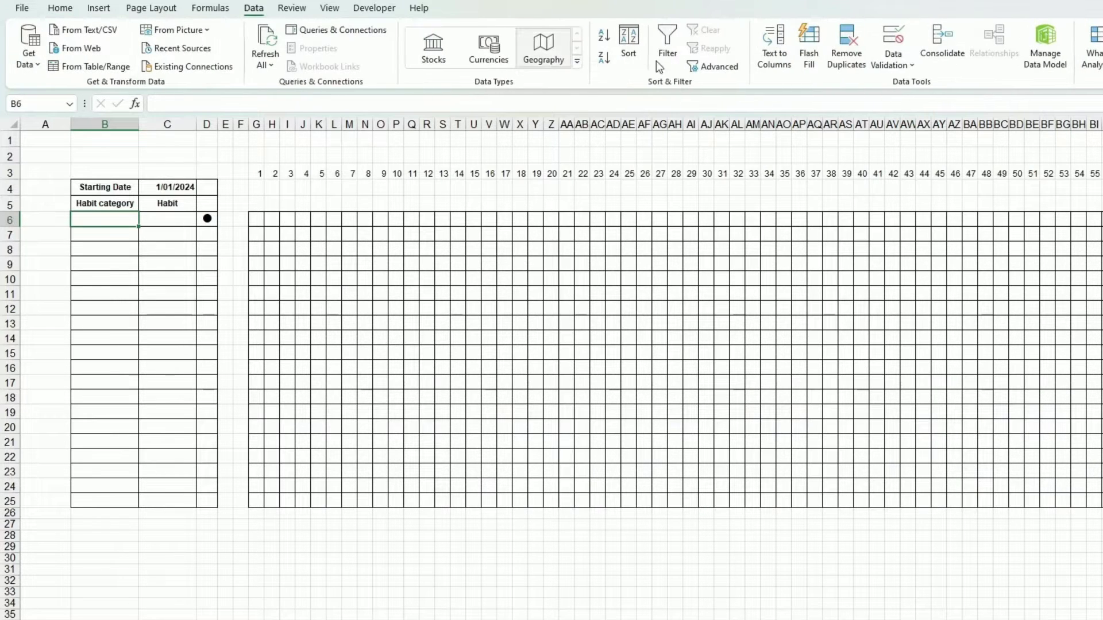
Add a List data validation to the category cells with source =Settings!$D$10:$D$12.
click(904, 68)
click(924, 87)
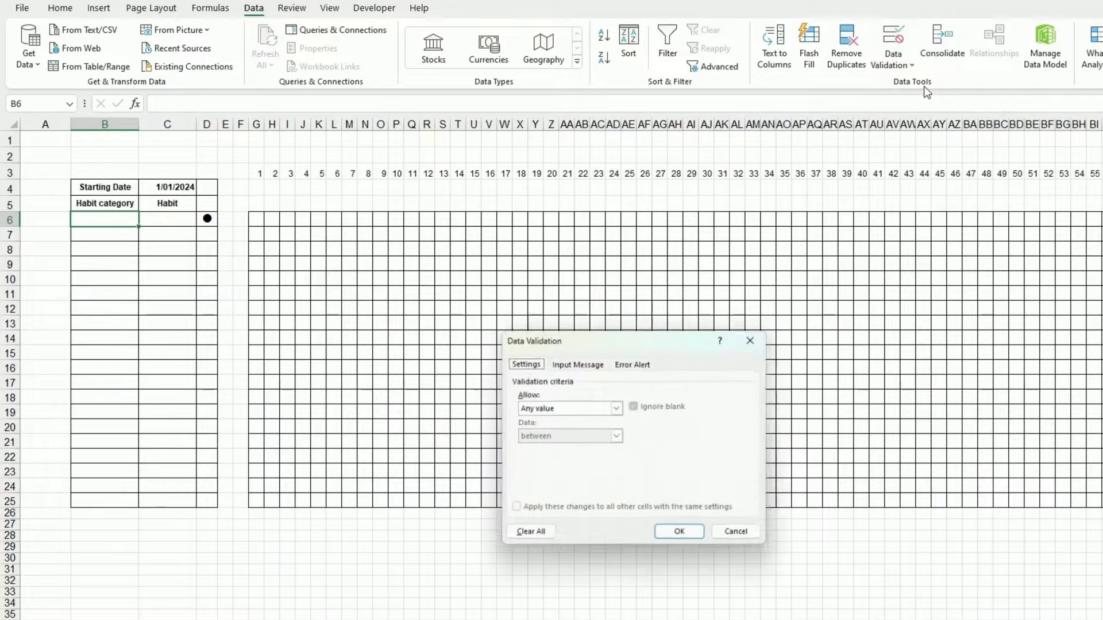
click(569, 408)
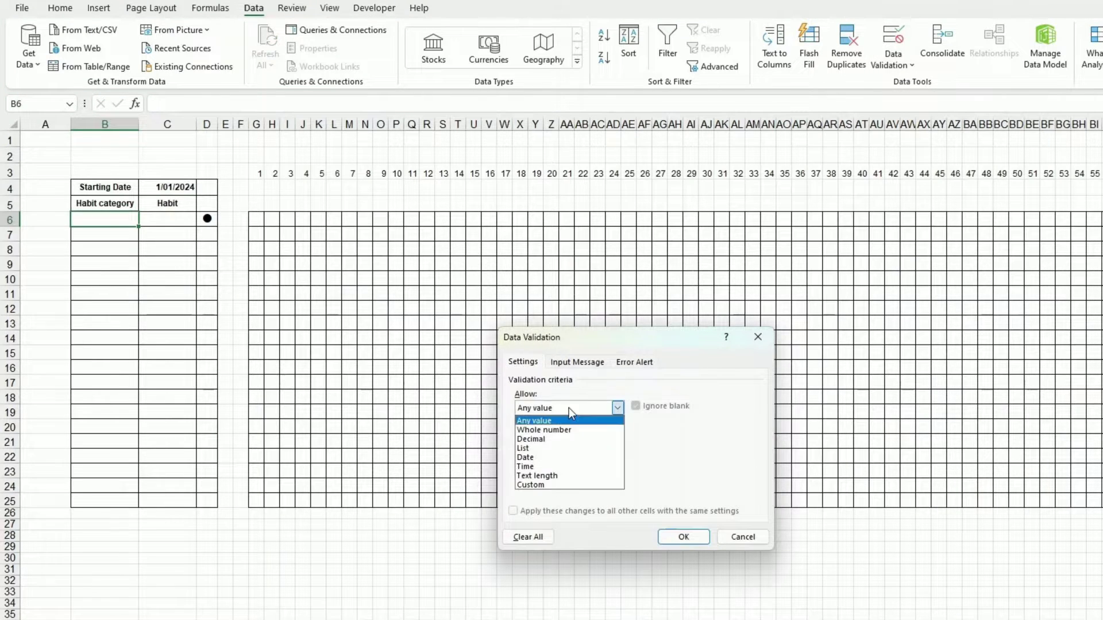
click(562, 448)
click(591, 465)
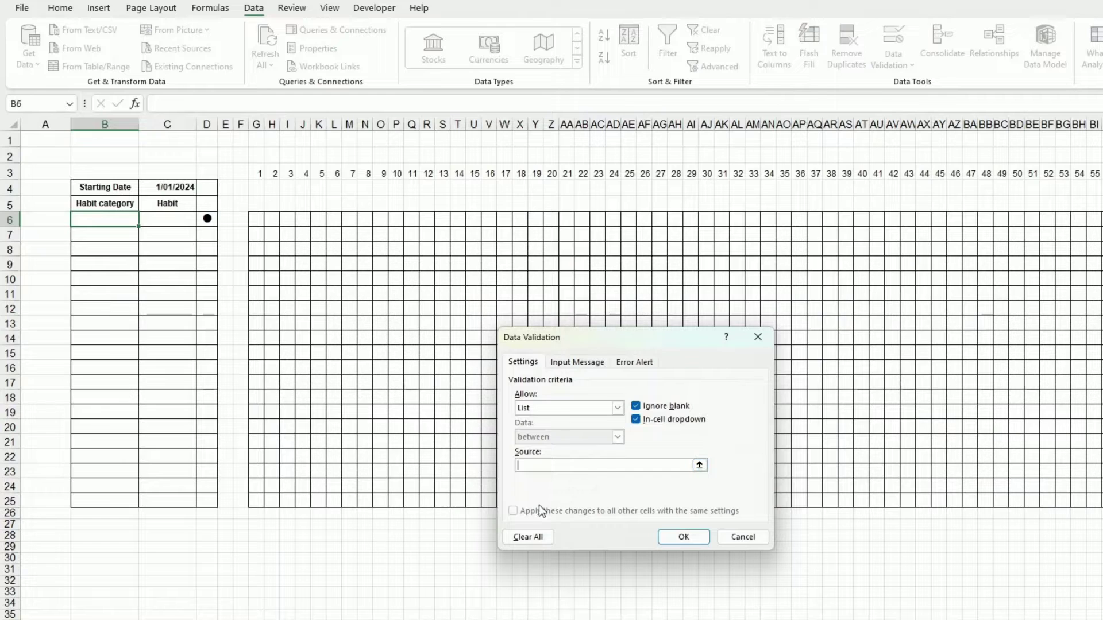
key(ctrl+Page_Down)
click(204, 258)
drag(204, 257, 202, 290)
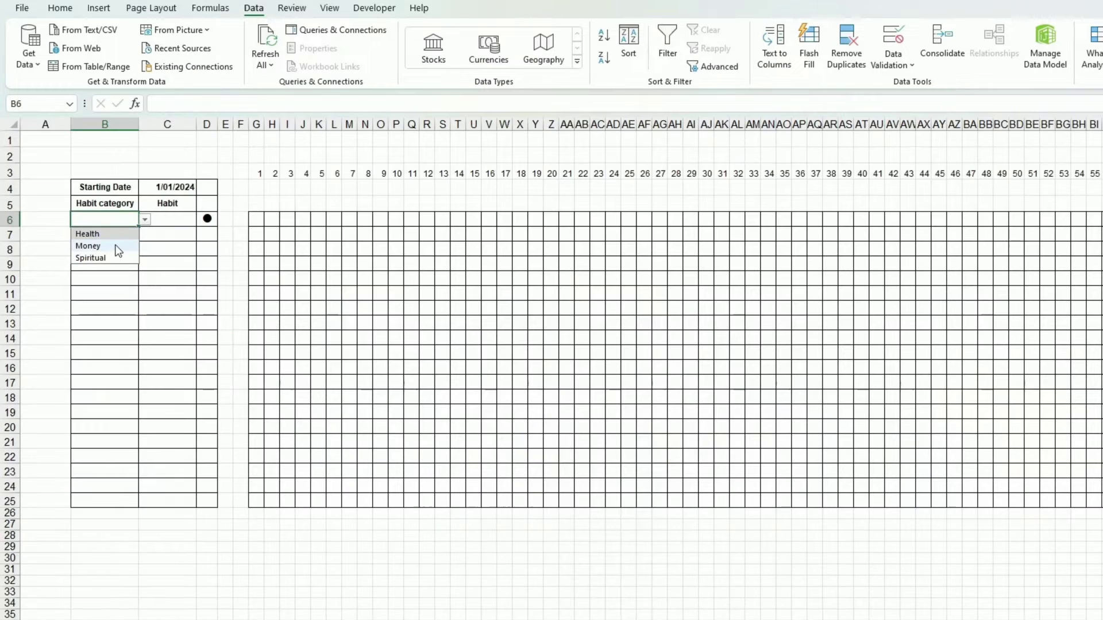
Fill B6:B21 with Money, then set B9 to Health and B11 and B14 to Spiritual.
click(116, 244)
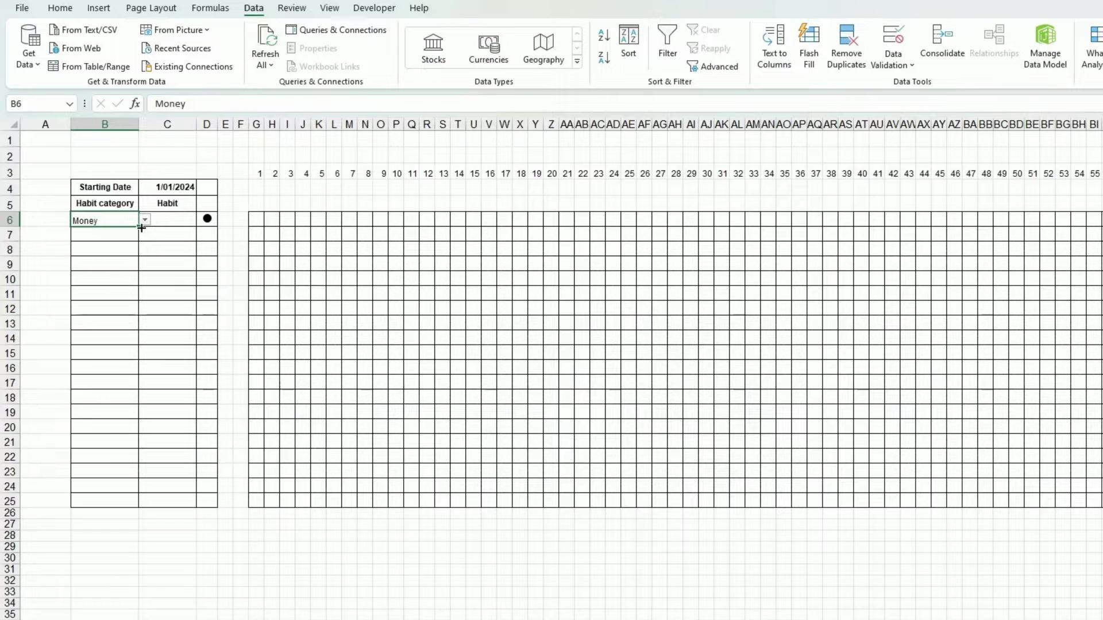
drag(138, 228, 141, 449)
click(103, 264)
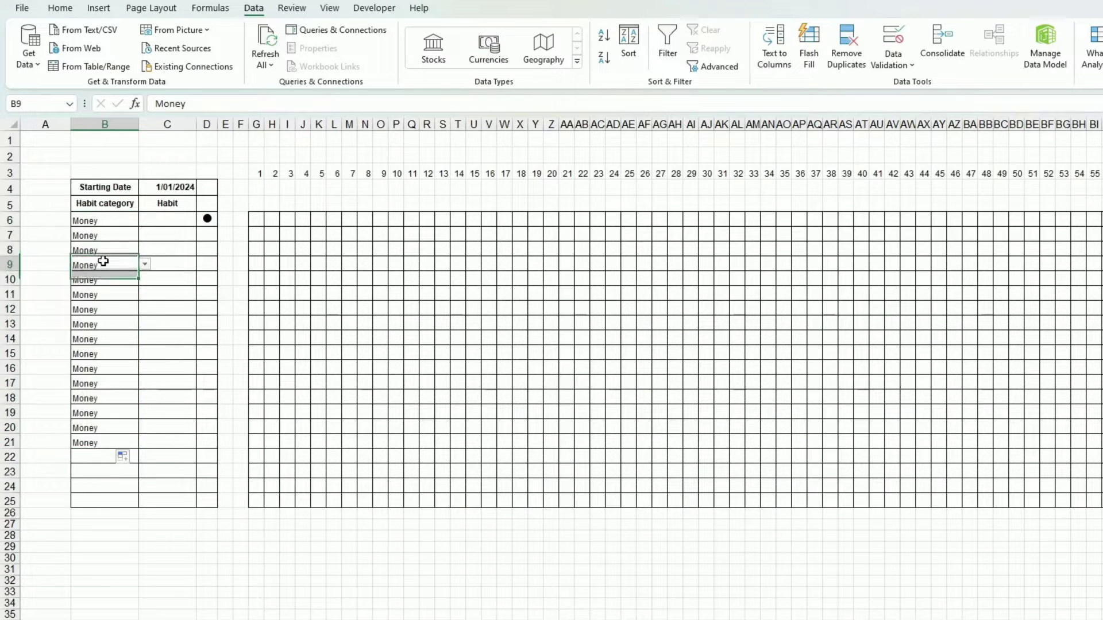
click(145, 264)
click(126, 280)
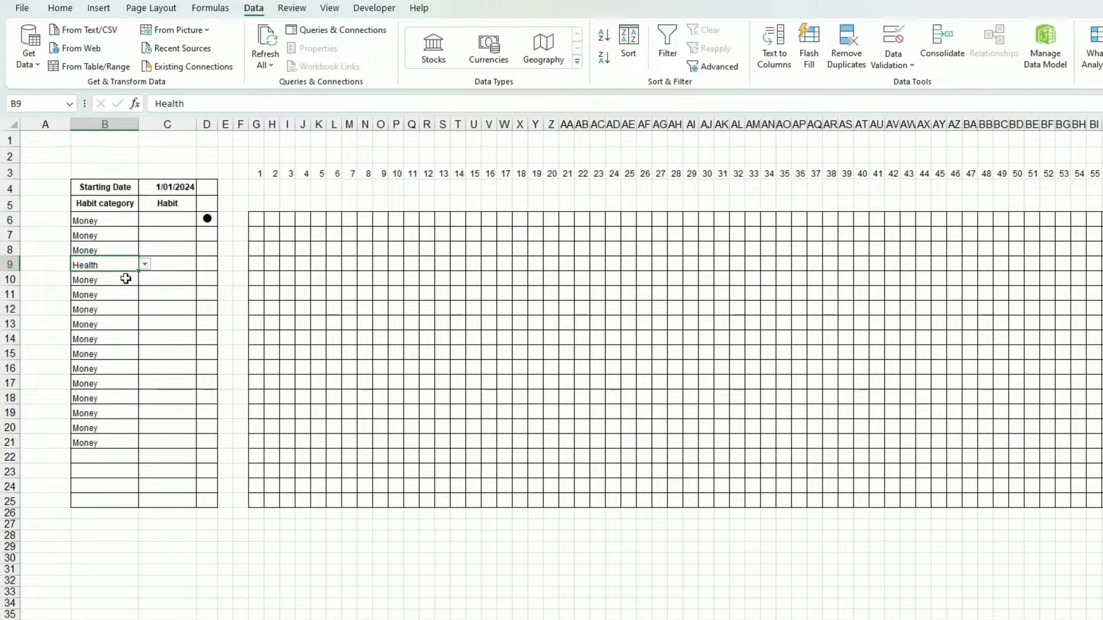
click(123, 294)
click(145, 295)
click(127, 334)
click(122, 341)
click(144, 339)
click(131, 374)
click(158, 221)
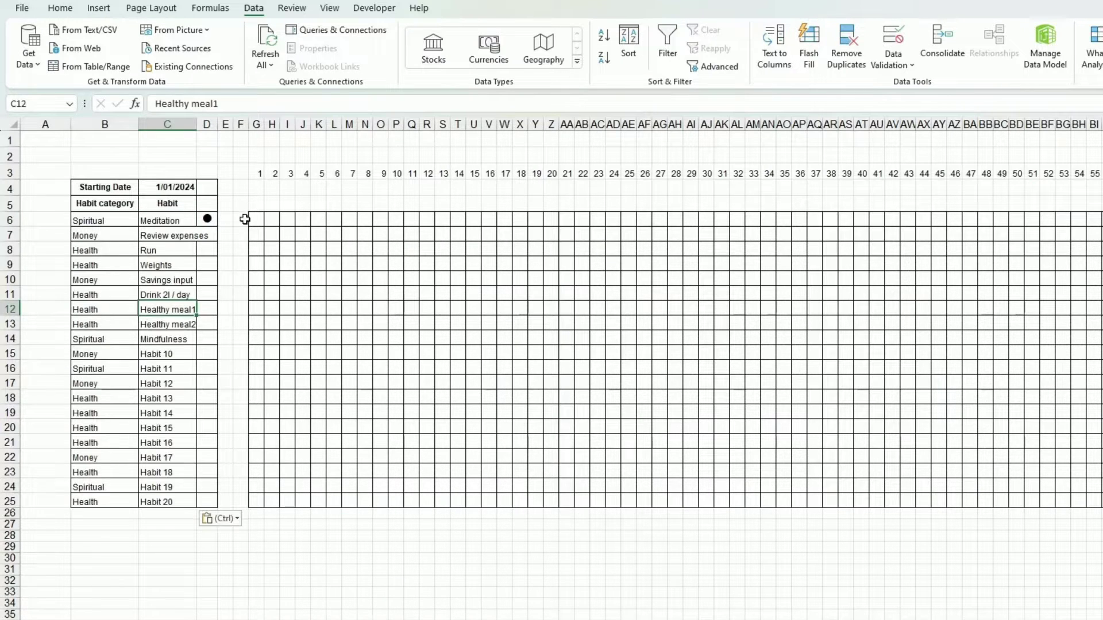
Widen column C and insert a Webdings filled circle (code 110) into E6.
drag(196, 124, 220, 129)
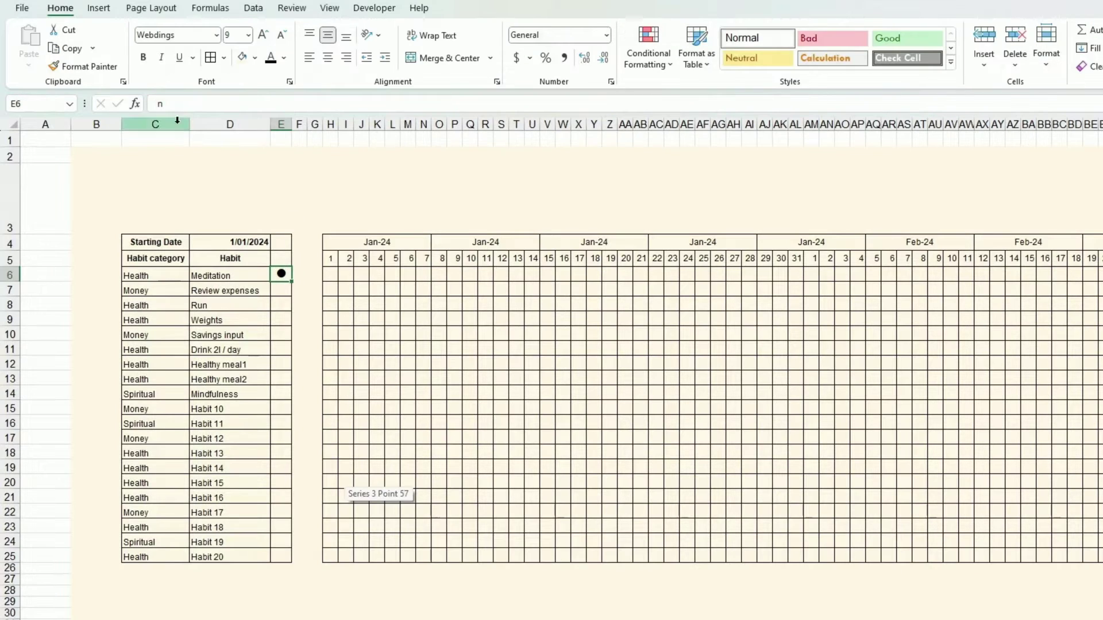
click(98, 9)
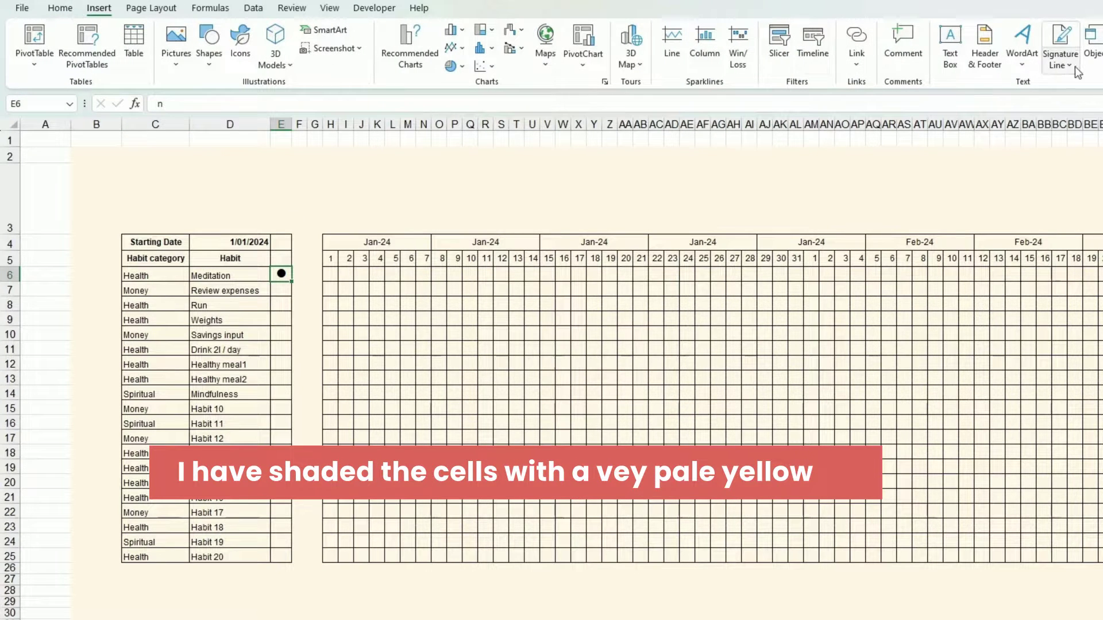
click(1094, 43)
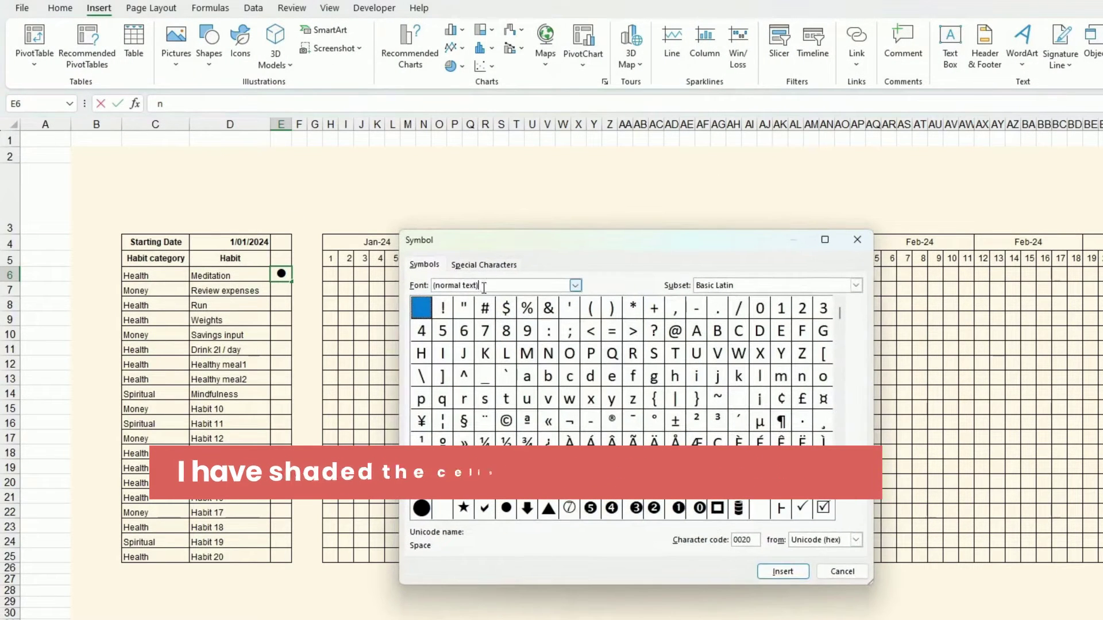
click(493, 286)
text(webdings)
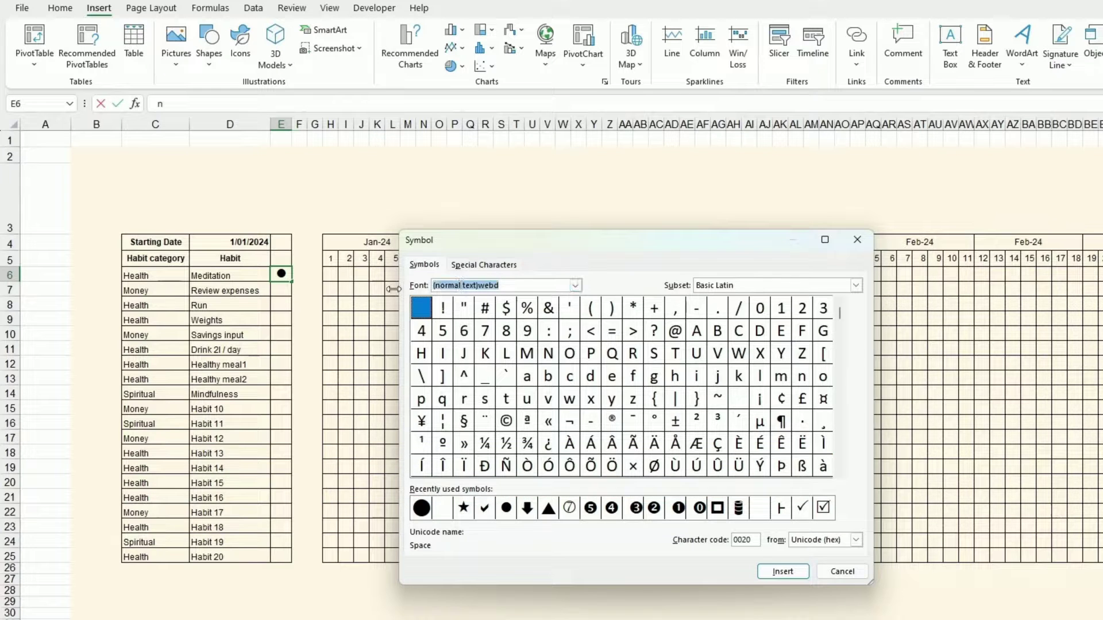
key(Return)
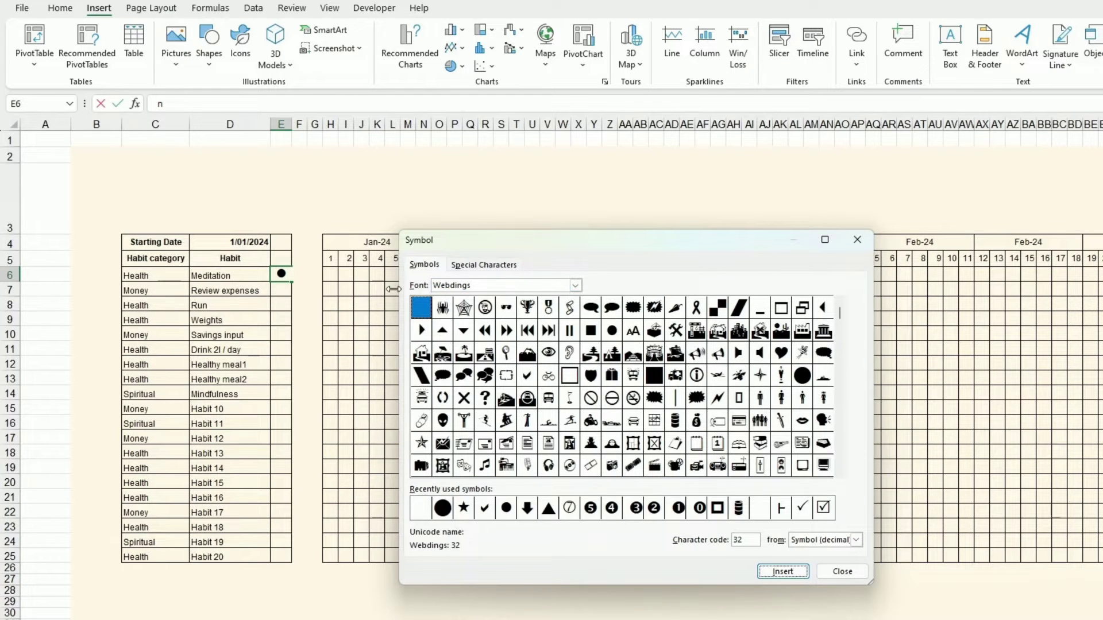
click(797, 374)
click(782, 570)
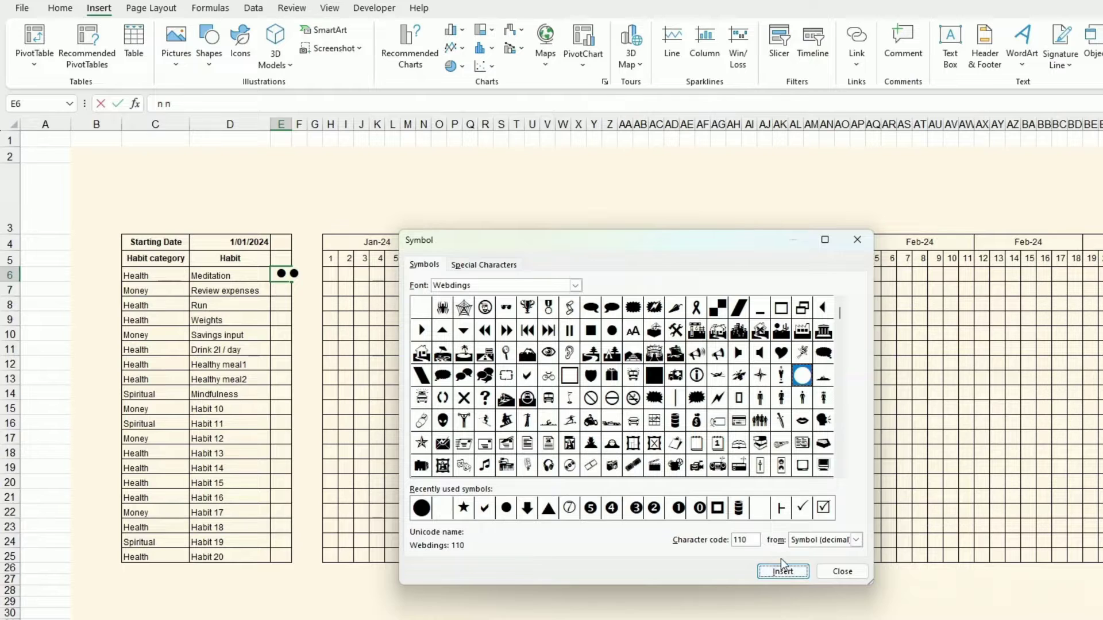
click(842, 571)
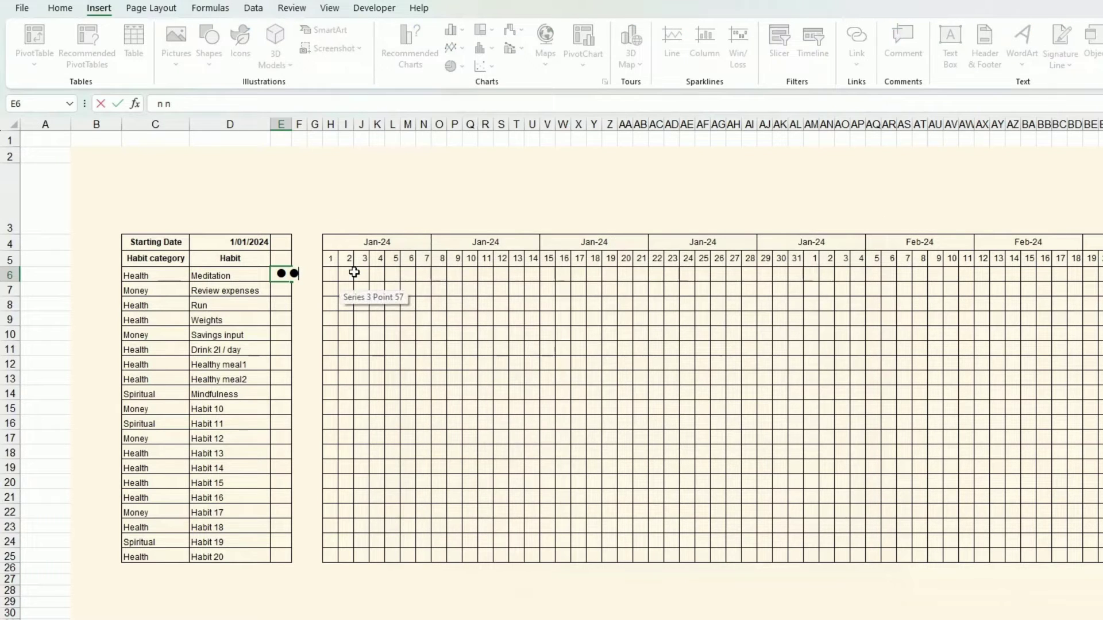
key(Escape)
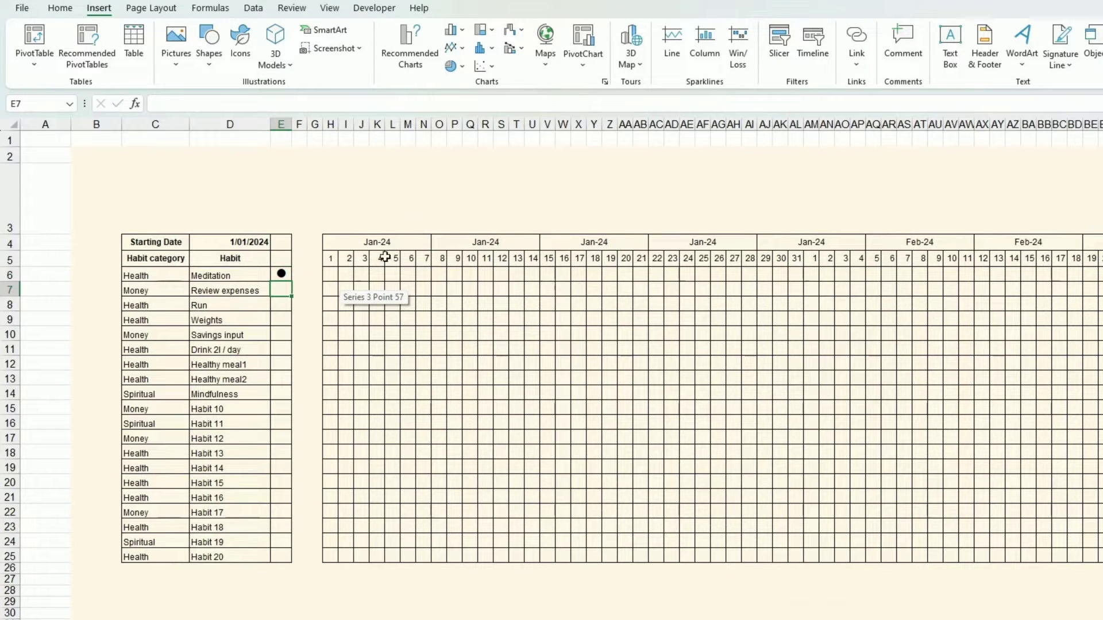
Fill the Webdings dot down from E6 to E25.
drag(291, 281, 299, 563)
click(173, 272)
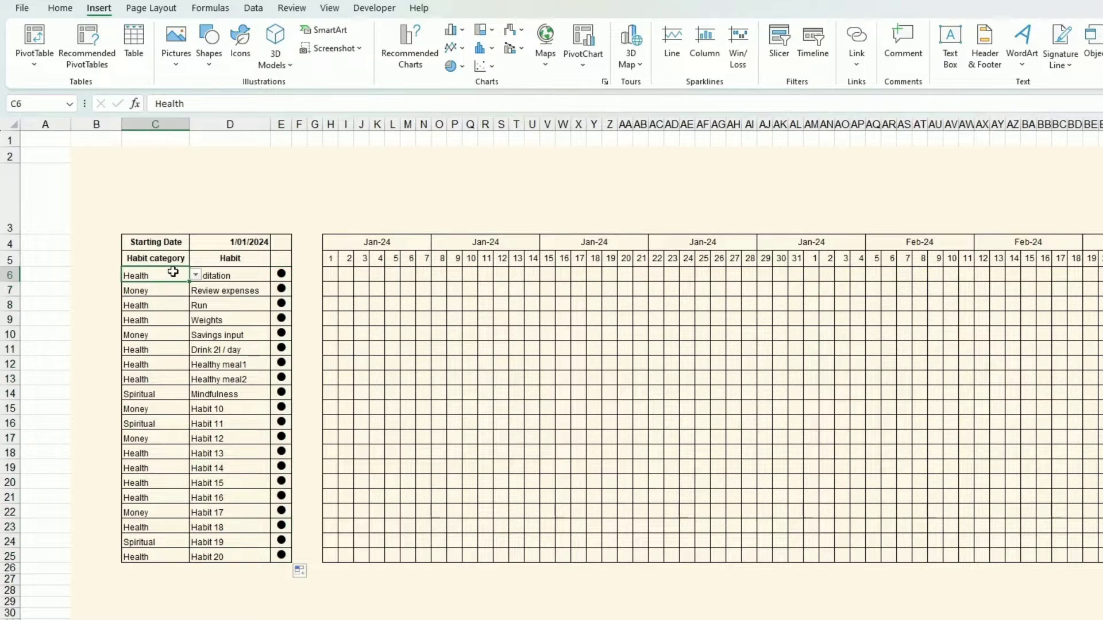
click(287, 273)
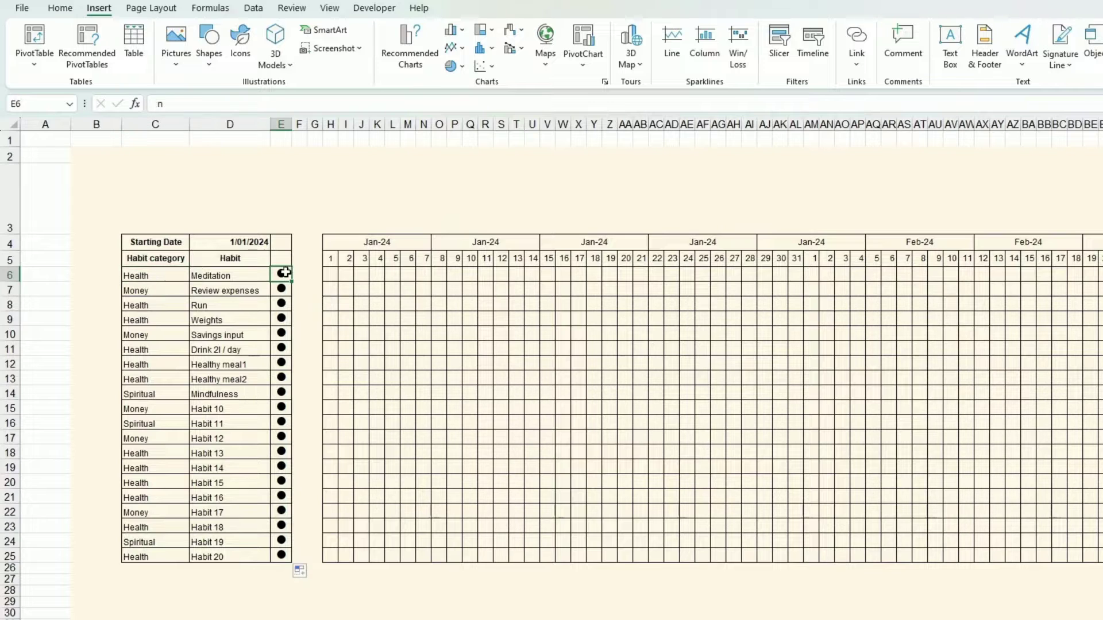
Create a formula rule =$C6=Type1 giving the dots a gold font colour.
click(59, 7)
click(661, 71)
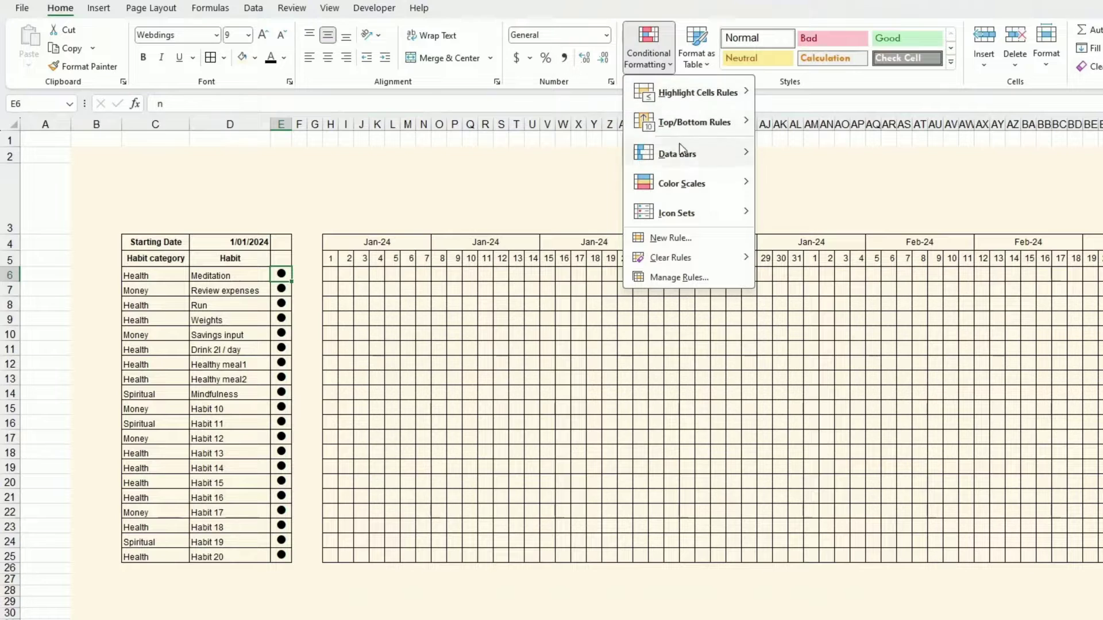
click(692, 234)
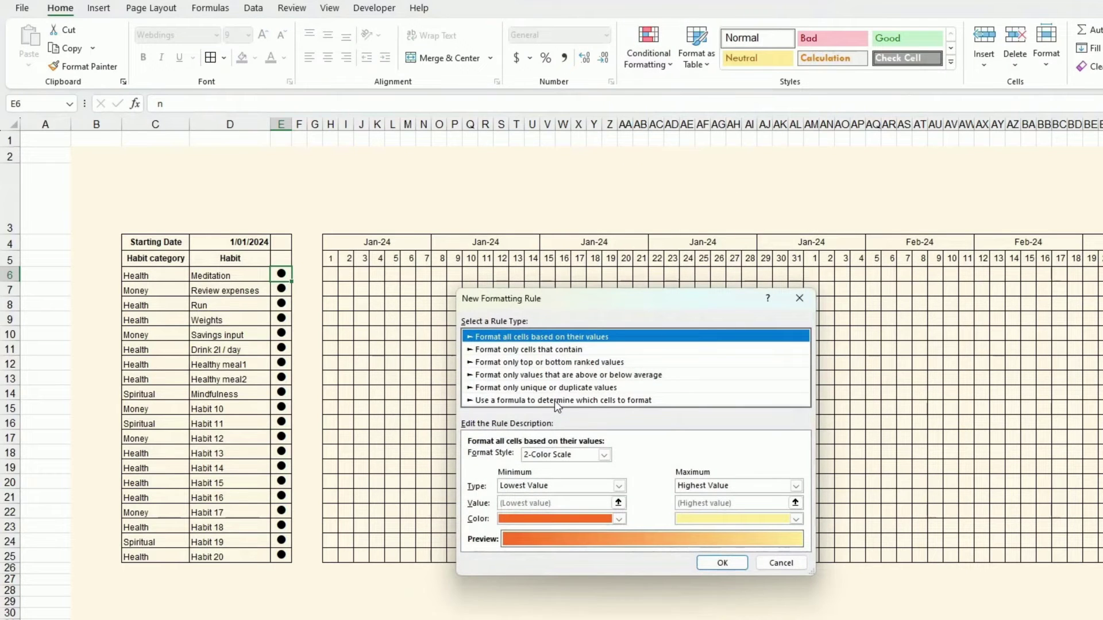
click(554, 401)
click(563, 457)
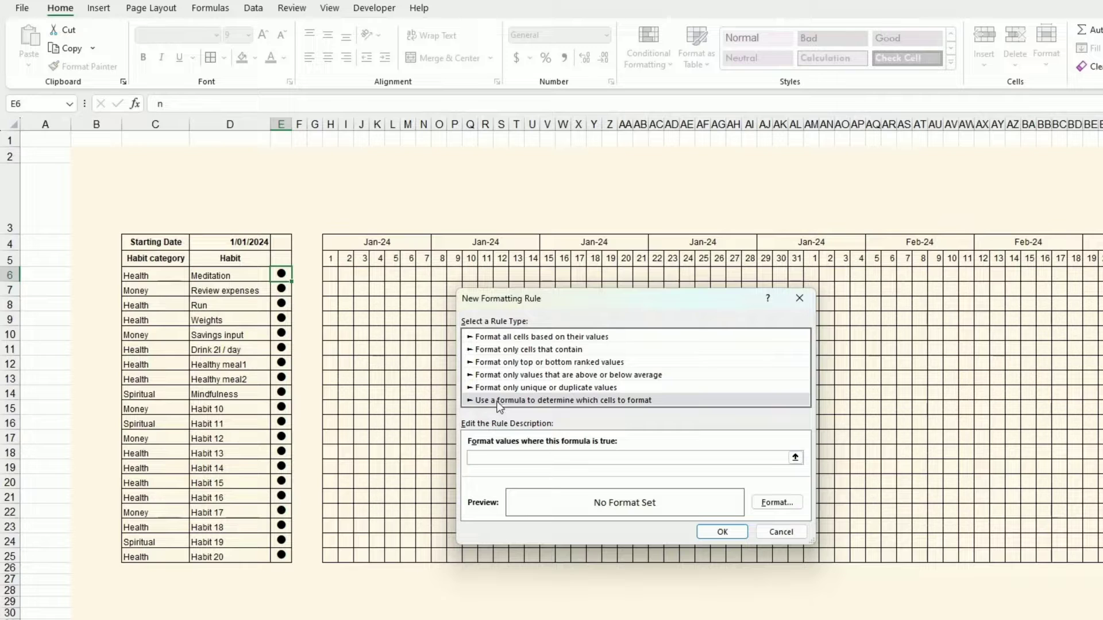
click(149, 276)
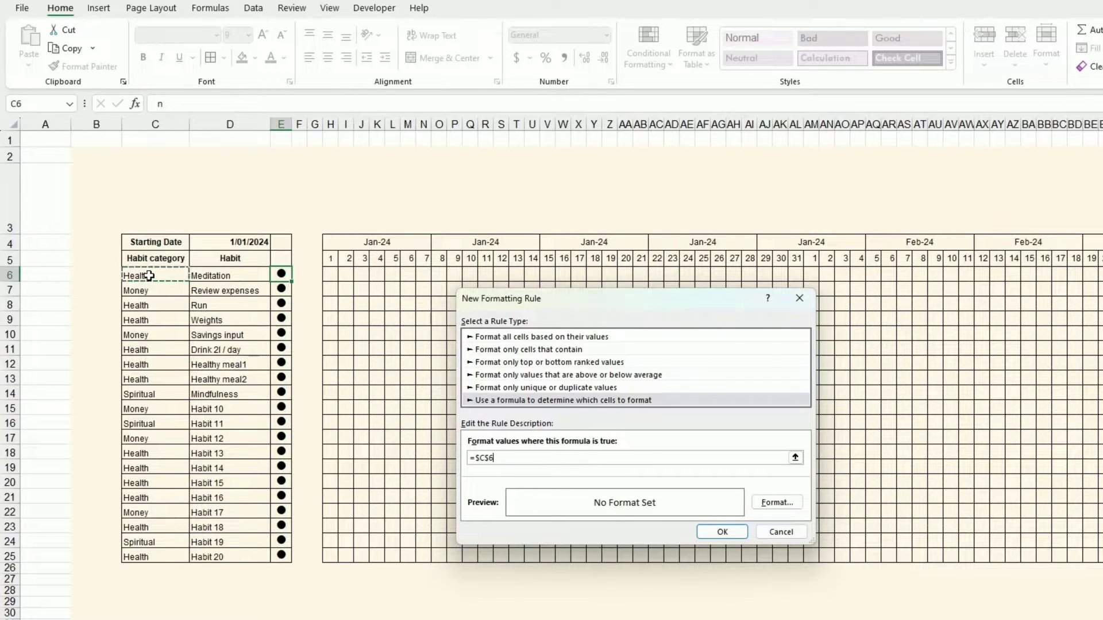
key(F4)
key(F4)
text(=Type1)
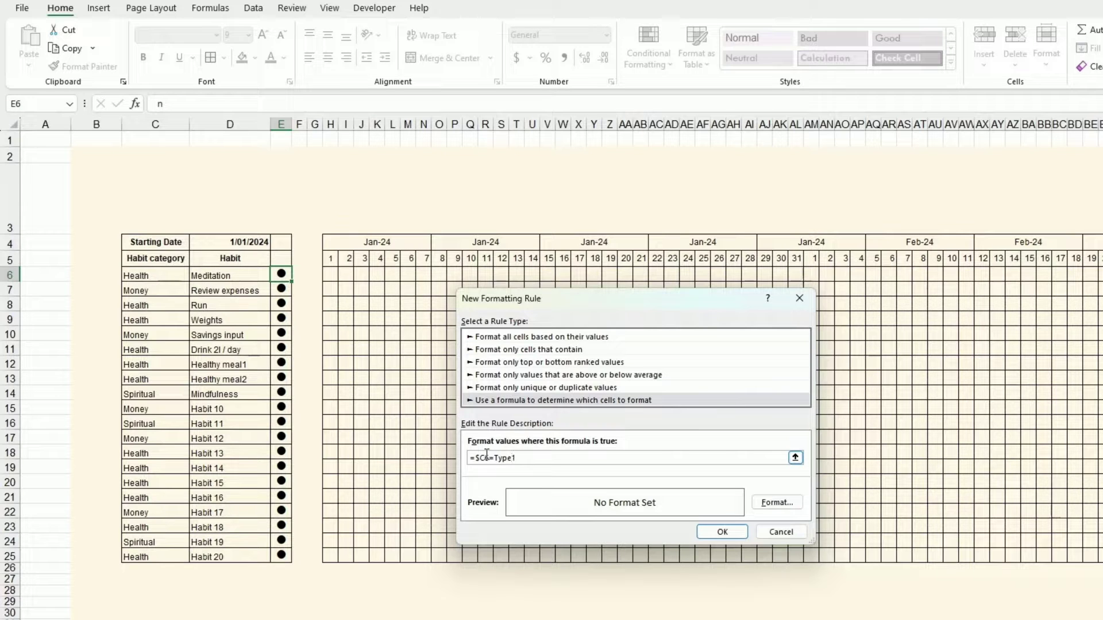
click(777, 503)
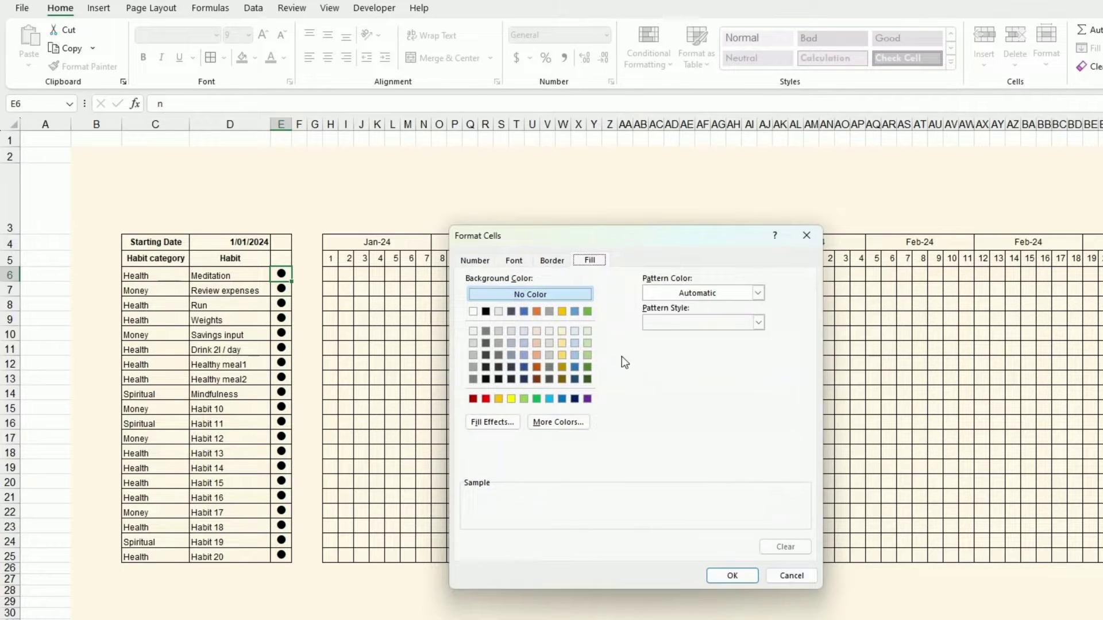
click(516, 262)
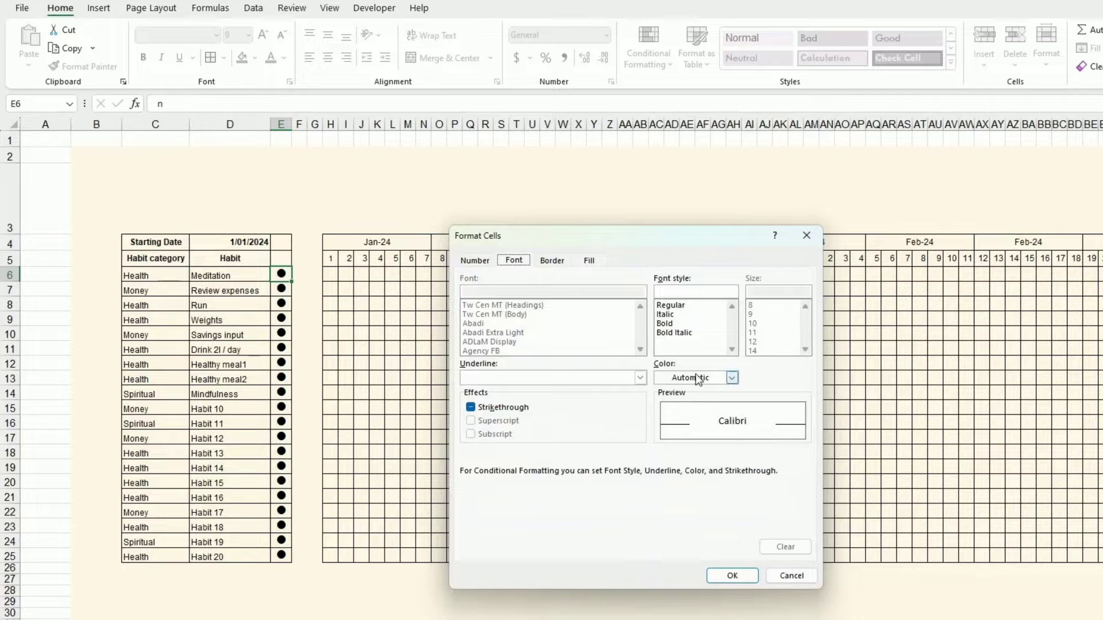
click(732, 377)
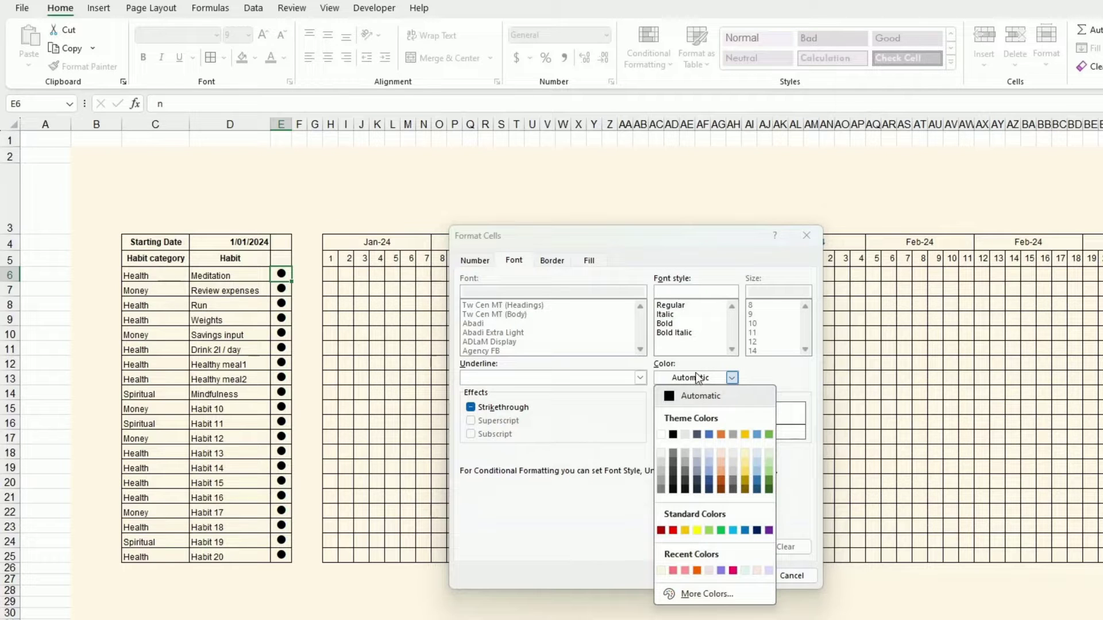
click(745, 434)
click(738, 577)
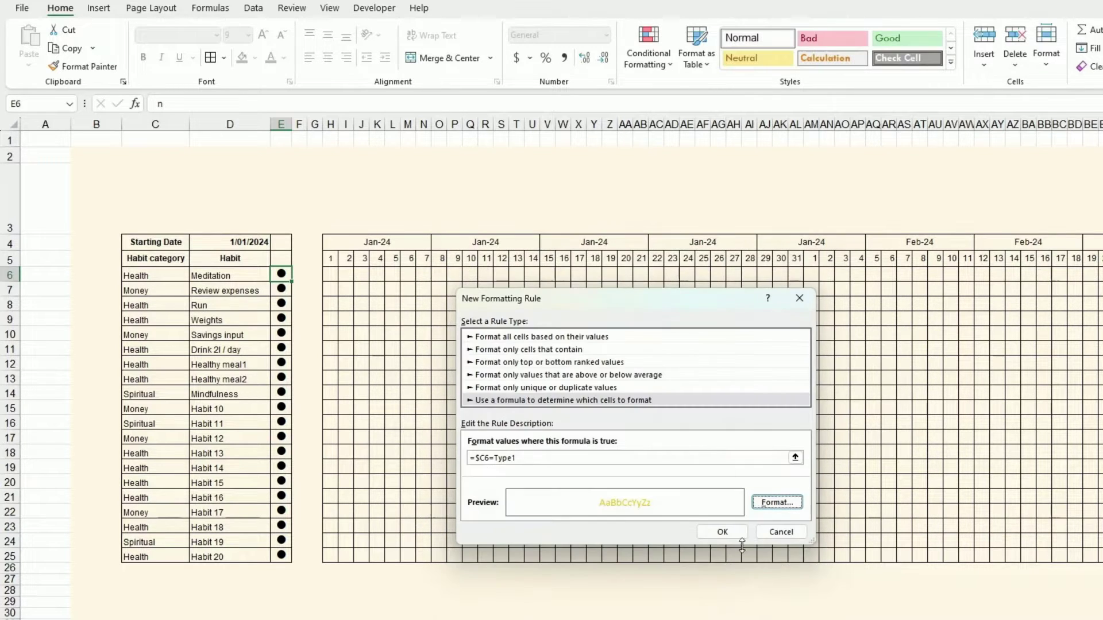
click(723, 532)
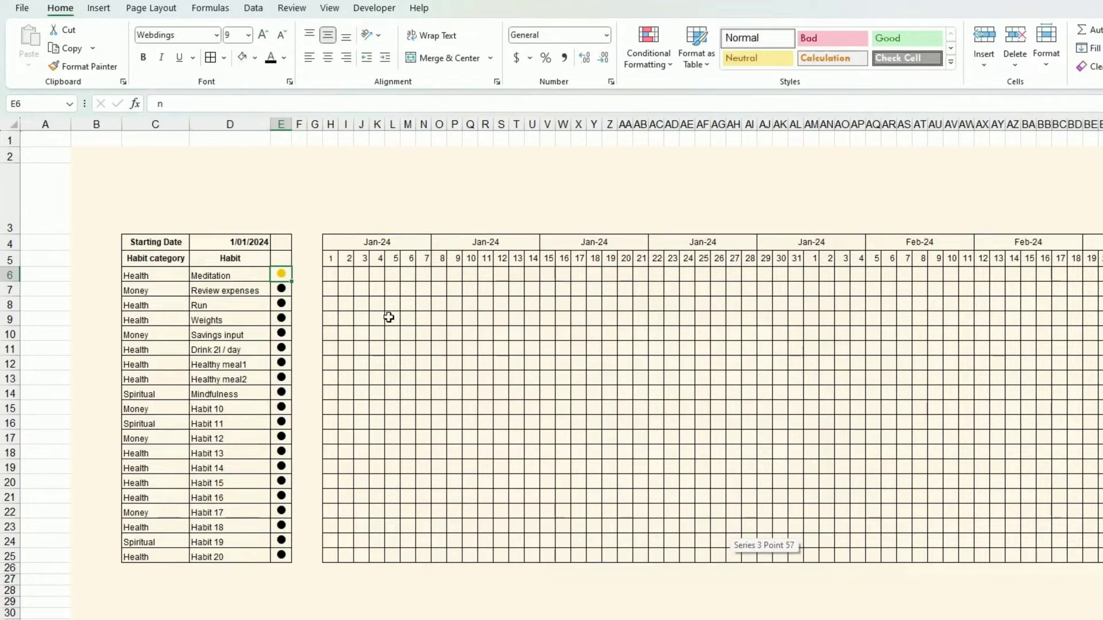
Review the three category rules on the dot column in Manage Rules and keep them.
click(649, 46)
click(675, 276)
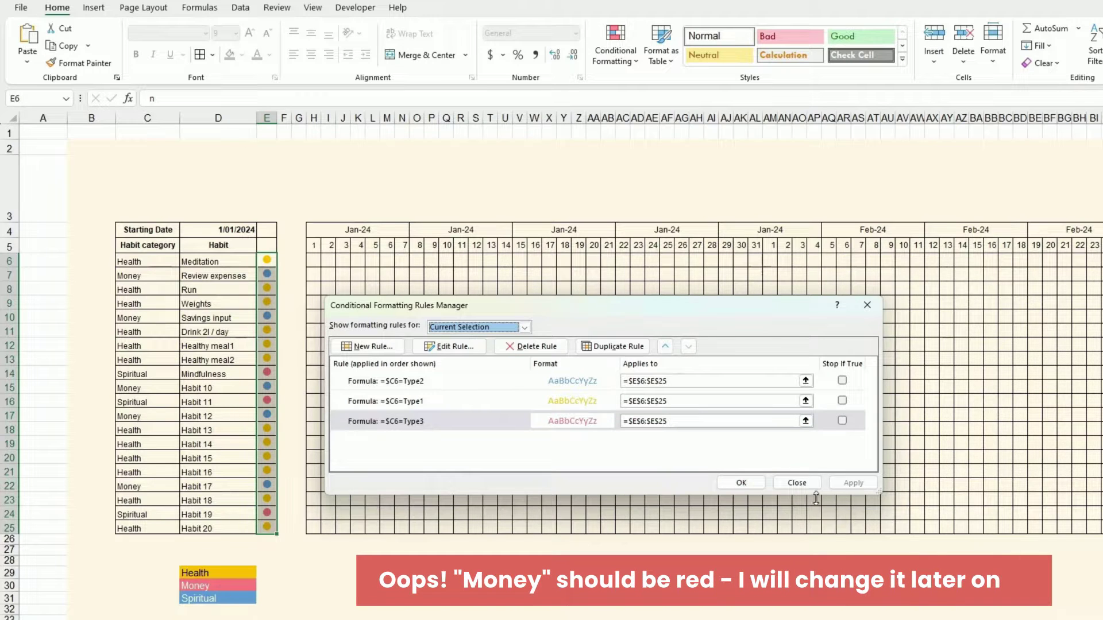
click(741, 483)
click(740, 485)
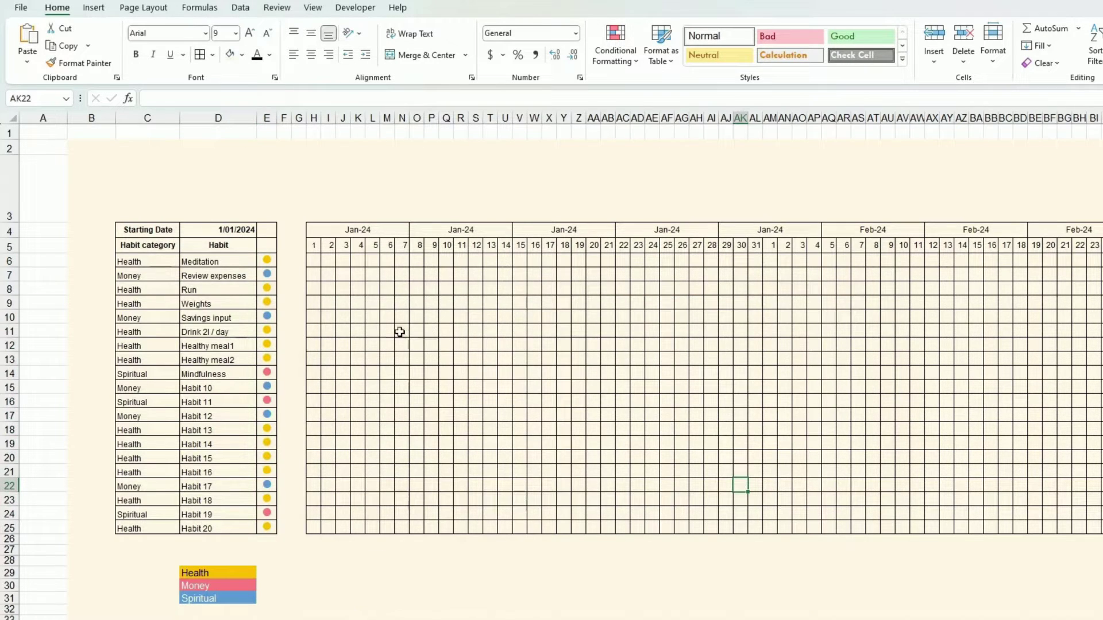
click(313, 260)
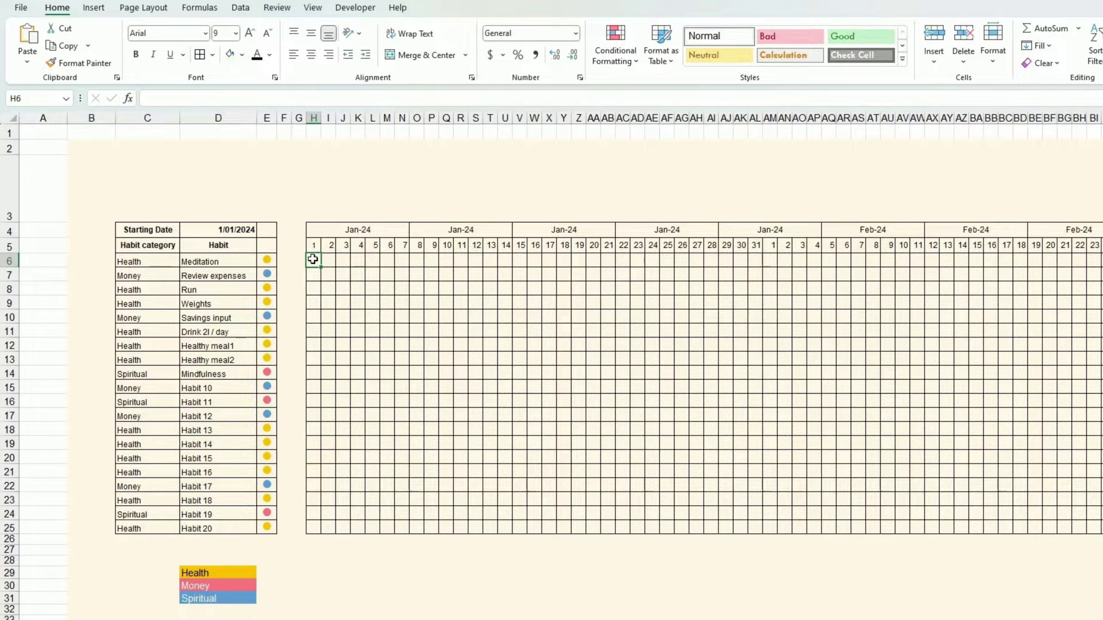
Copy E6's formatting onto tracker cell H6 with Format Painter.
click(268, 259)
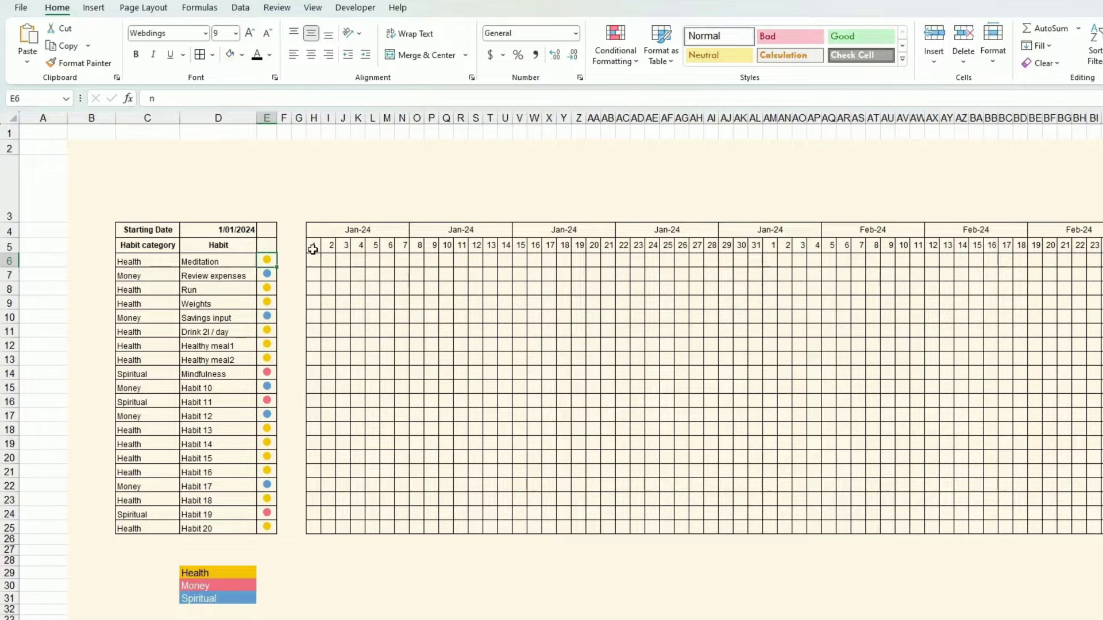
double_click(81, 62)
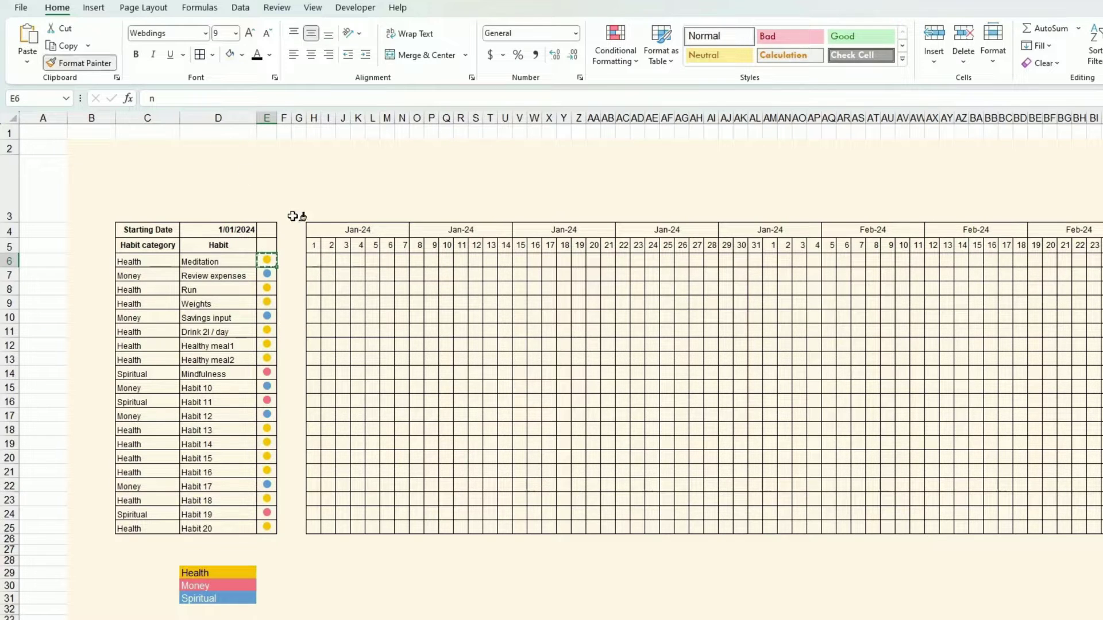
click(315, 262)
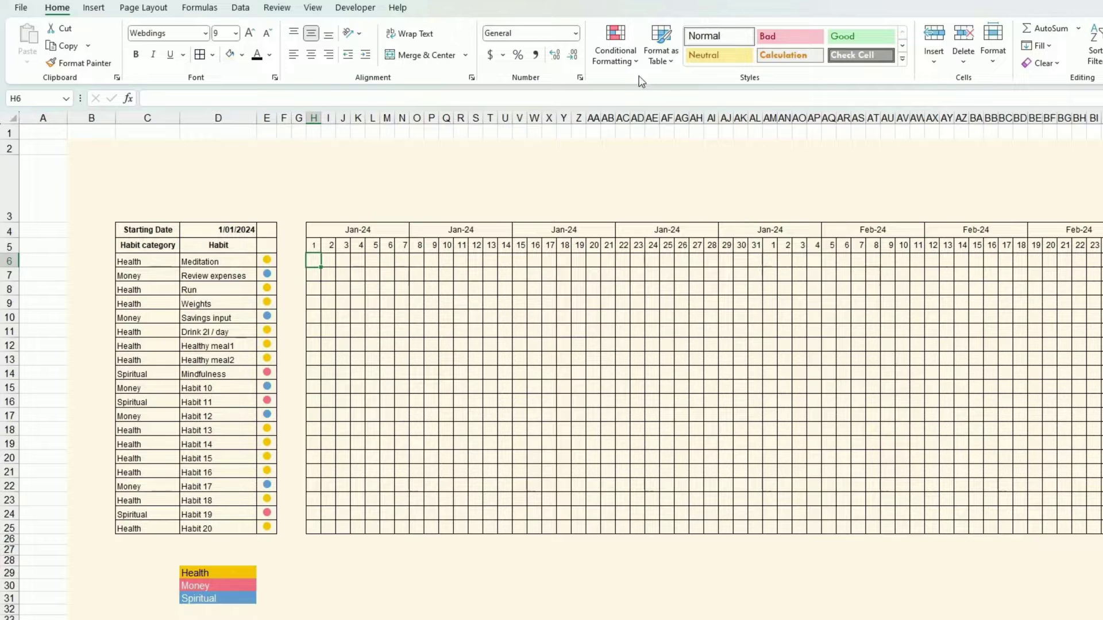
Edit H6's Type1 rule formula to =AND($C6=Type1,H6<>"").
click(616, 46)
click(641, 263)
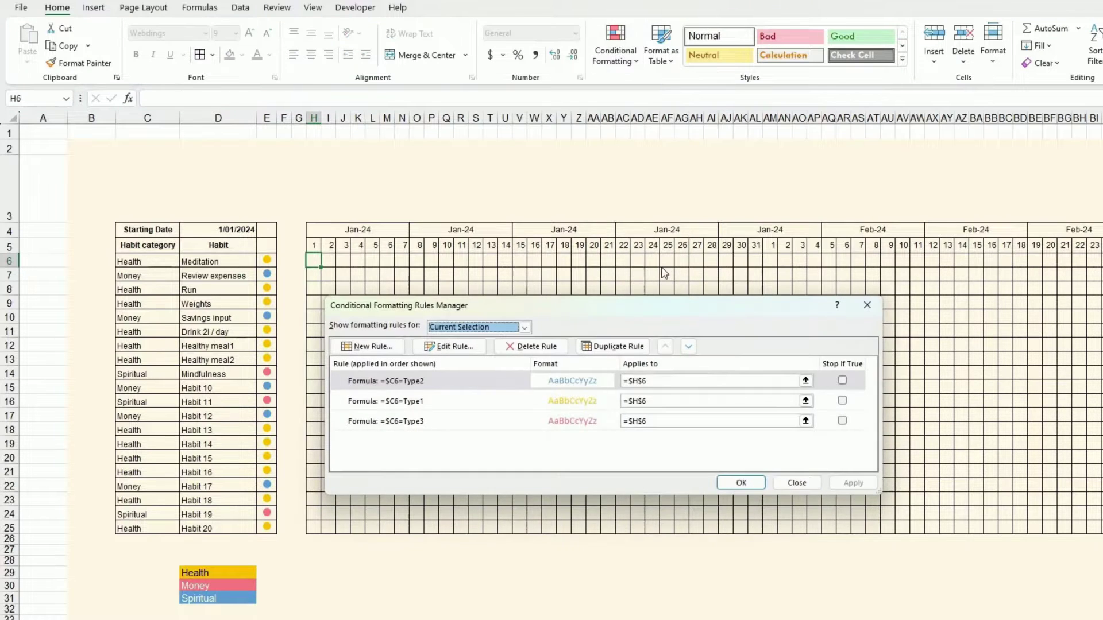
click(448, 382)
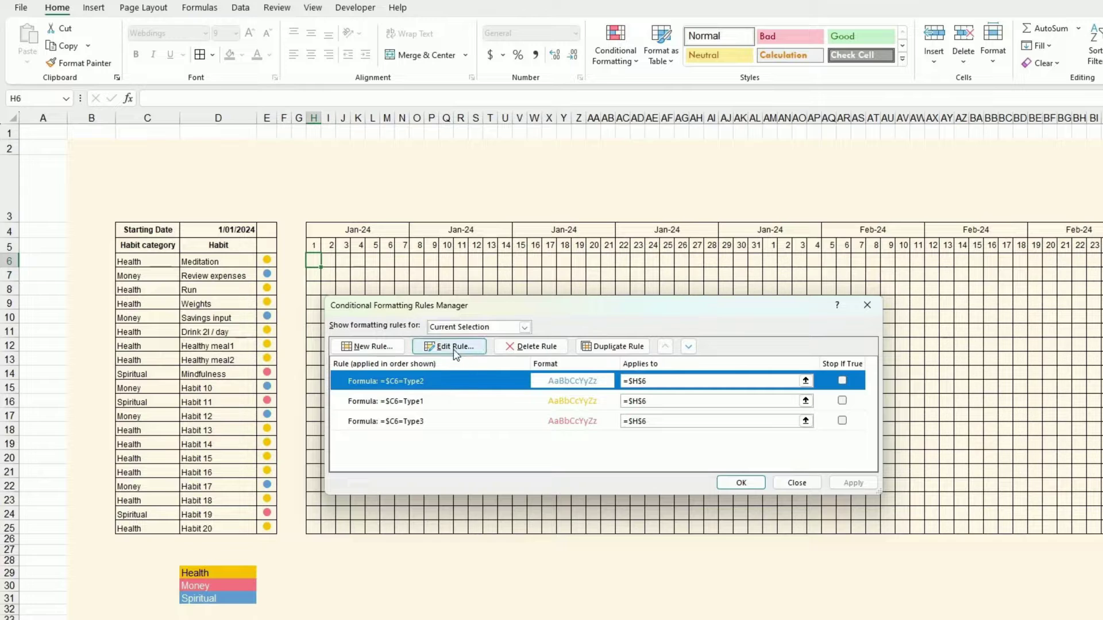
click(444, 405)
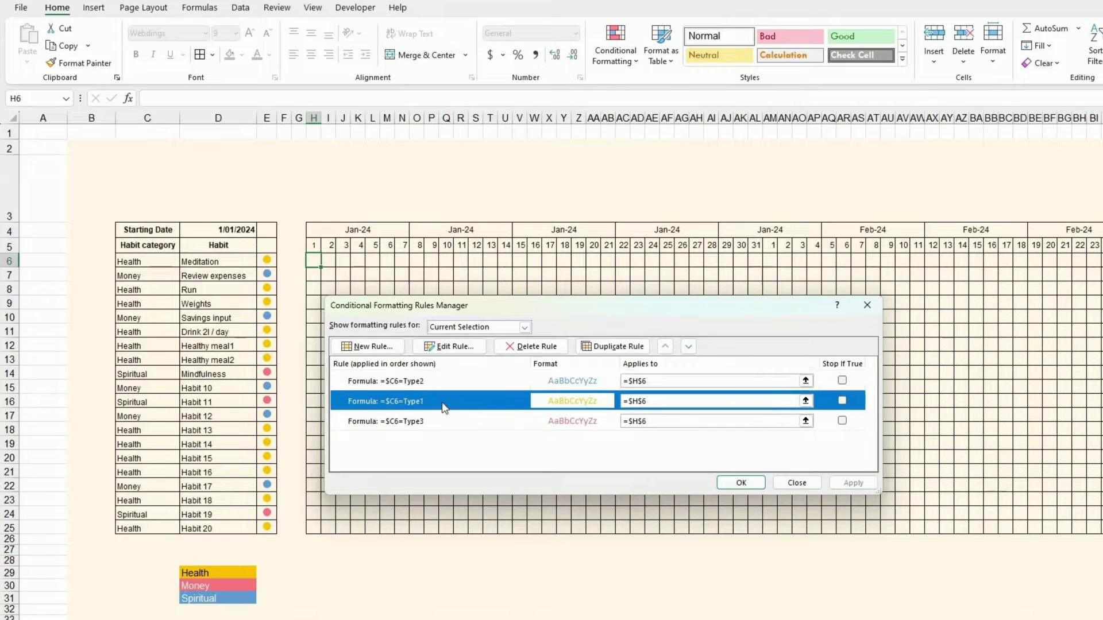
click(450, 346)
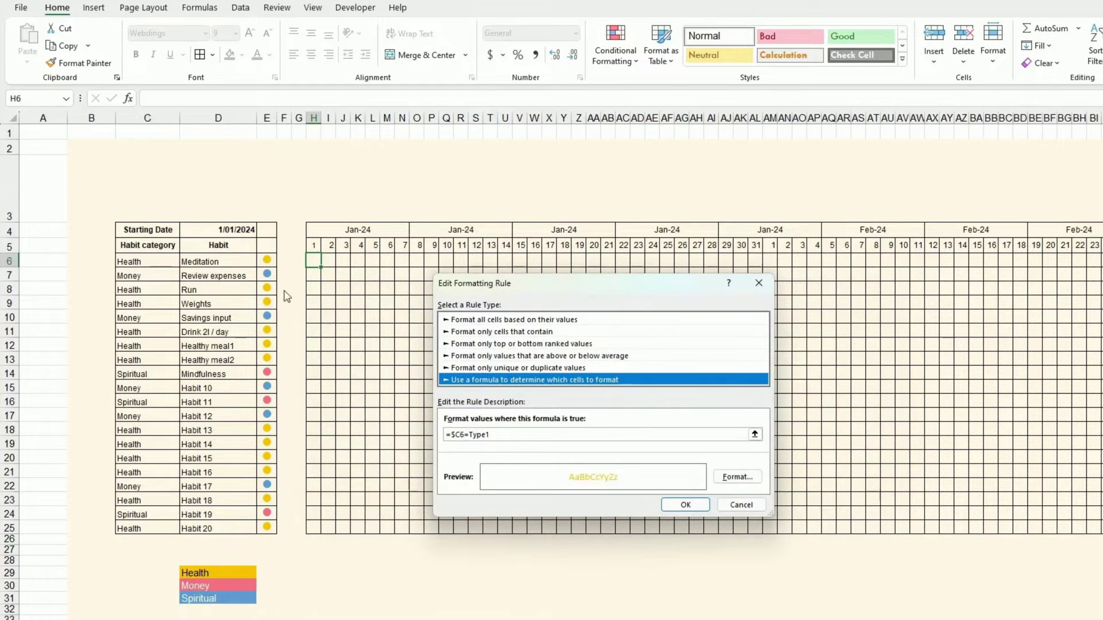
click(450, 435)
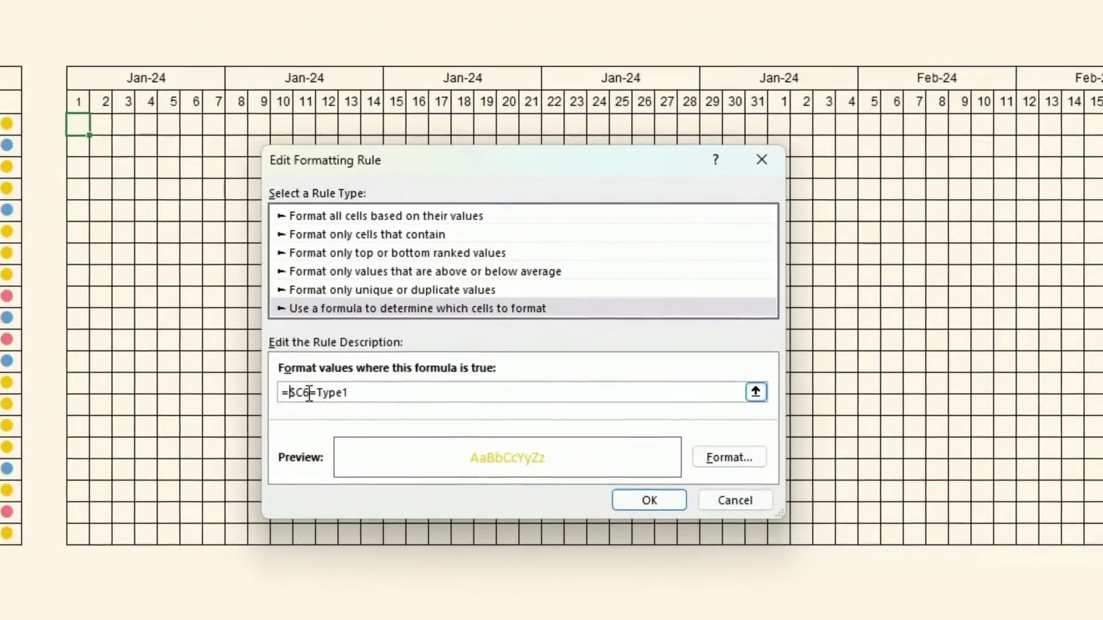
text(AND()
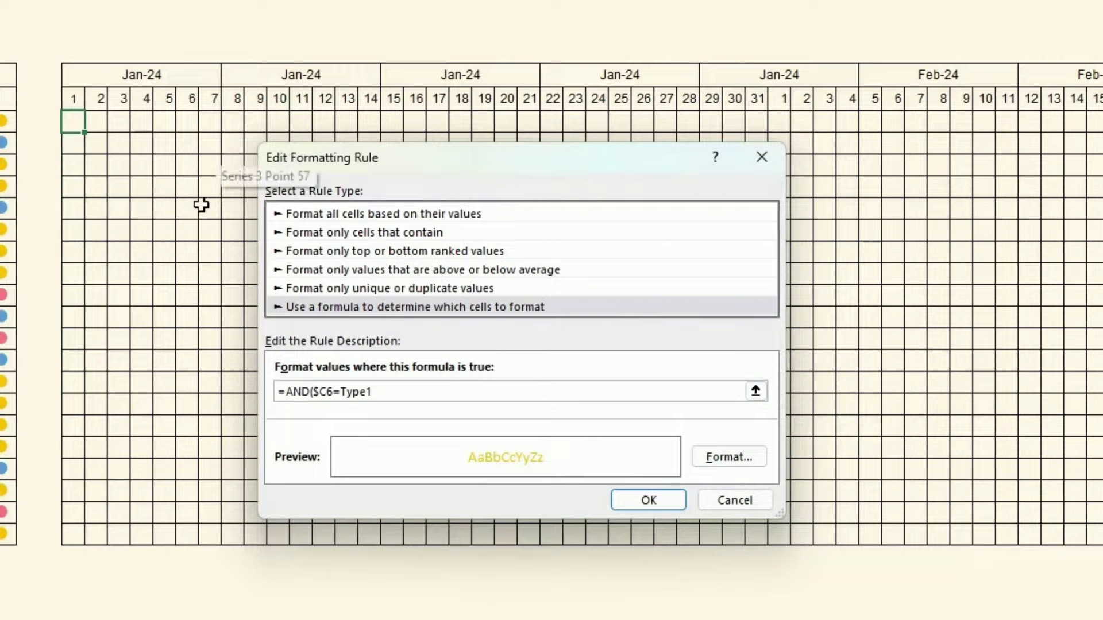
click(401, 391)
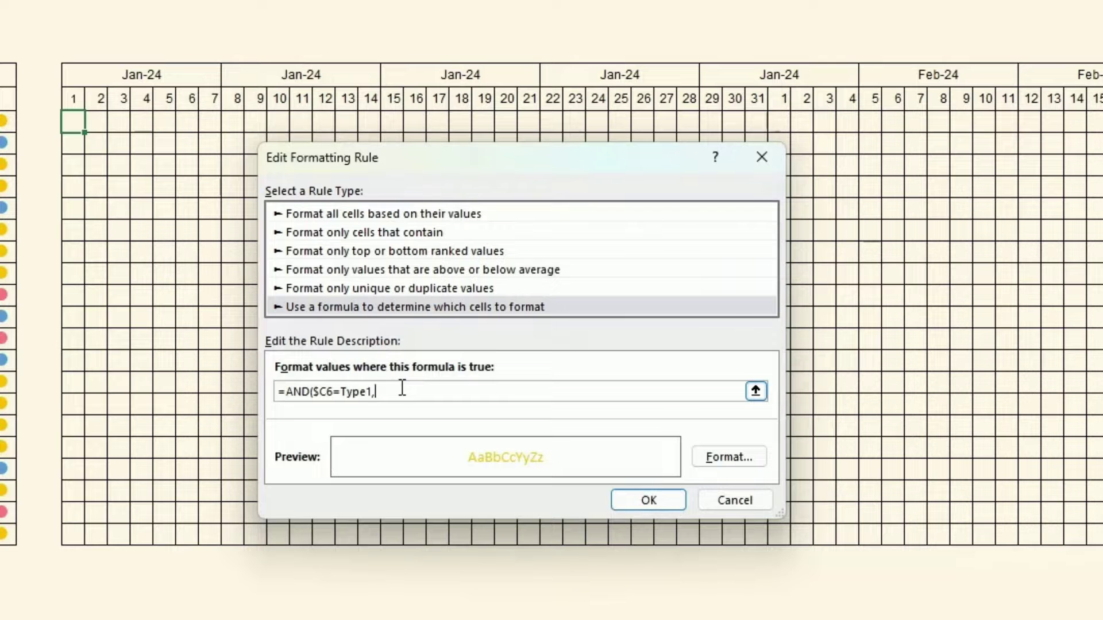
click(80, 122)
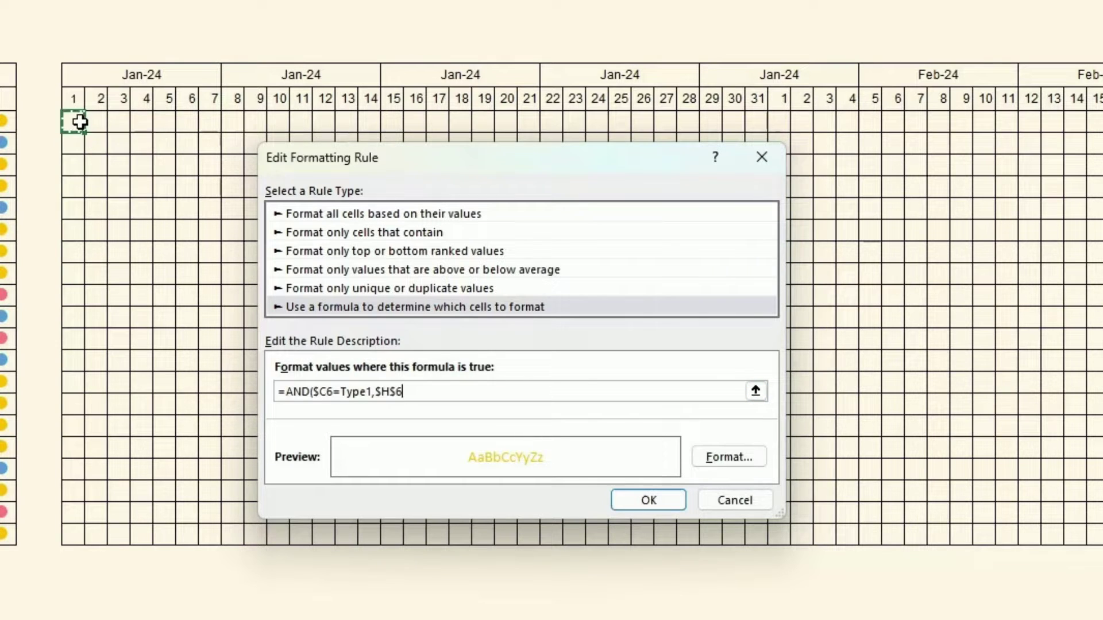
key(F4)
key(F4)
text(<>)
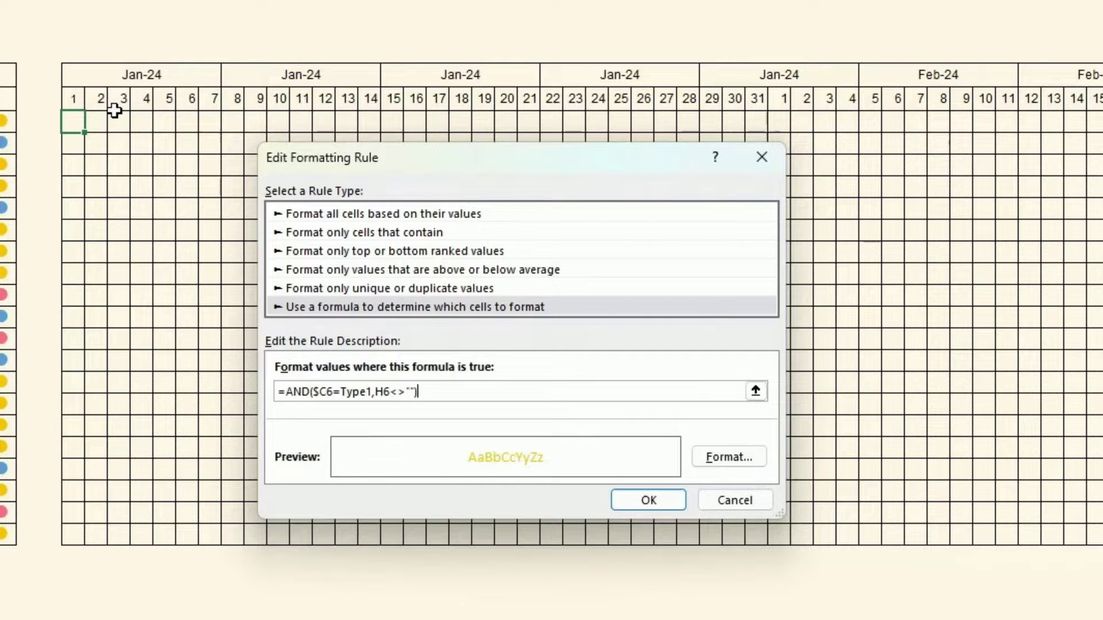
Give the edited Type1 rule a gold fill and apply it to H6.
click(726, 458)
click(463, 82)
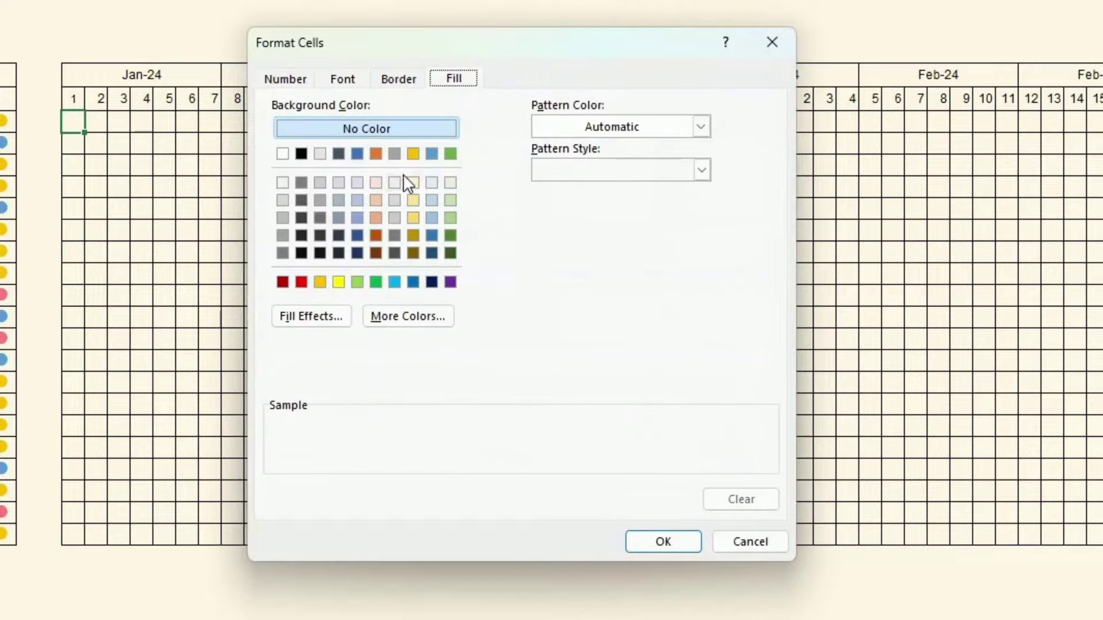
click(413, 154)
click(666, 542)
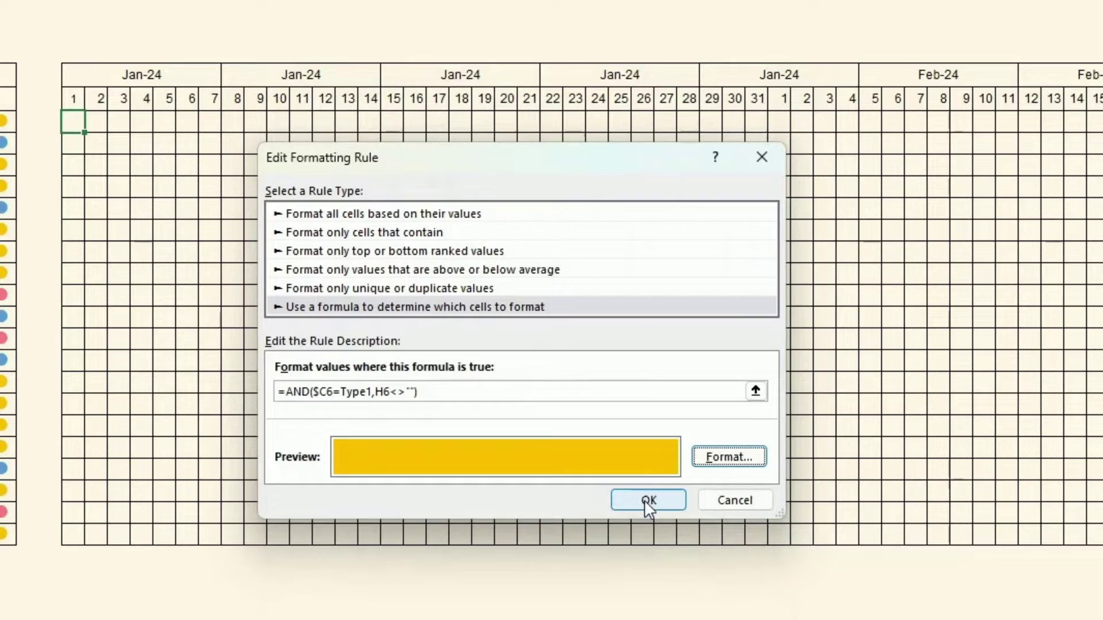
click(646, 500)
click(905, 470)
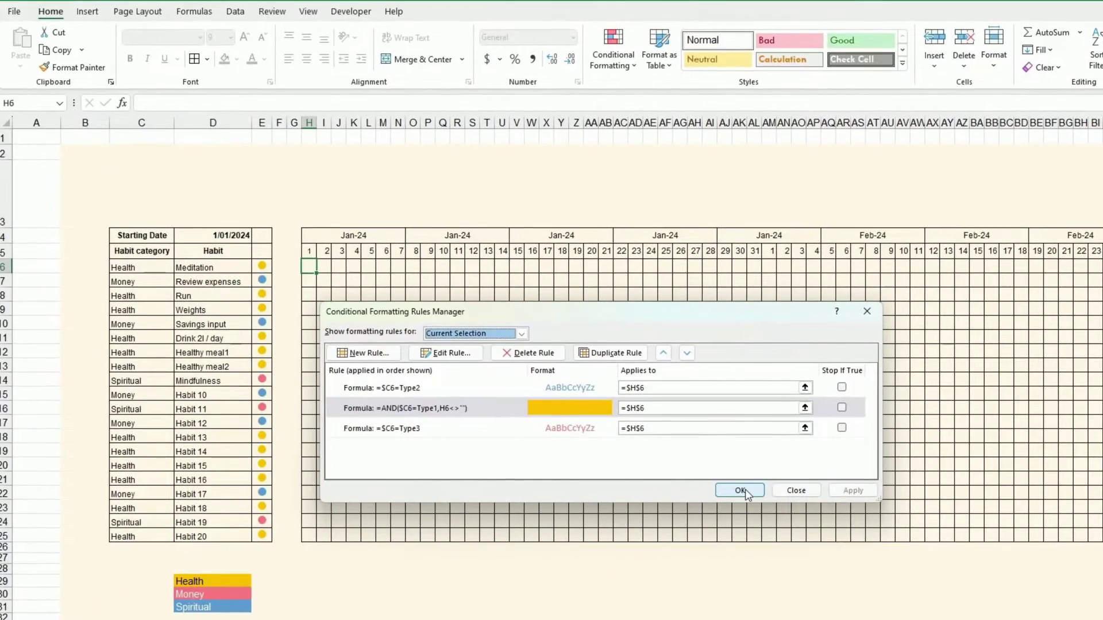
click(740, 490)
Enter 2 in H6 as a test value.
text(2)
key(Return)
key(Up)
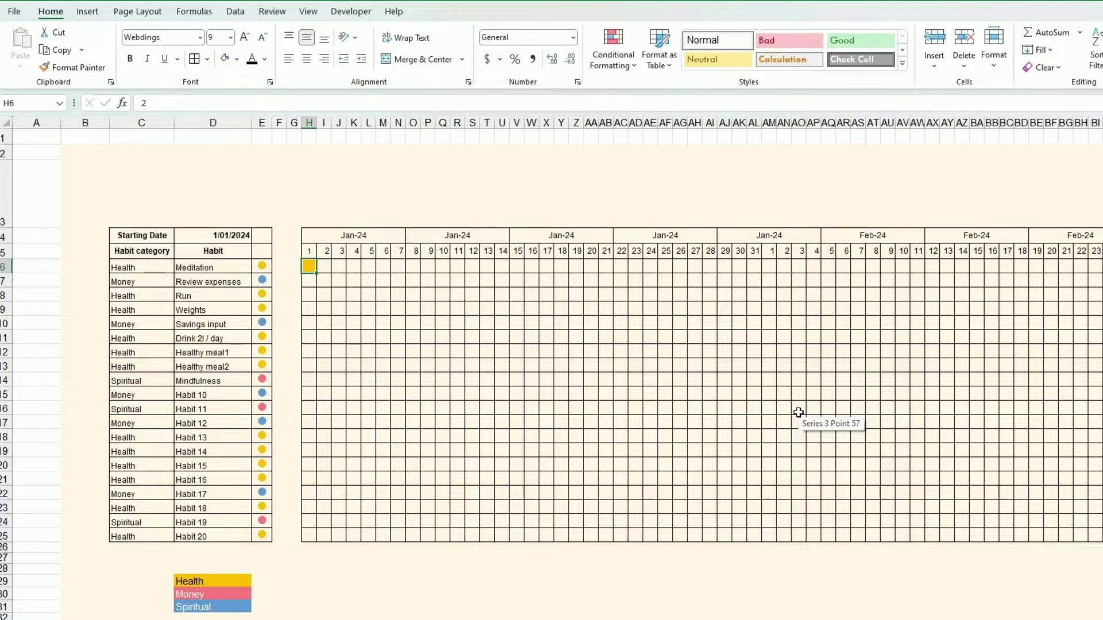
Change the test value in H6 to 5.
text(5)
key(Return)
key(Up)
Delete the old Type2 and Type3 rules from H6's conditional formatting rules.
click(613, 60)
click(661, 270)
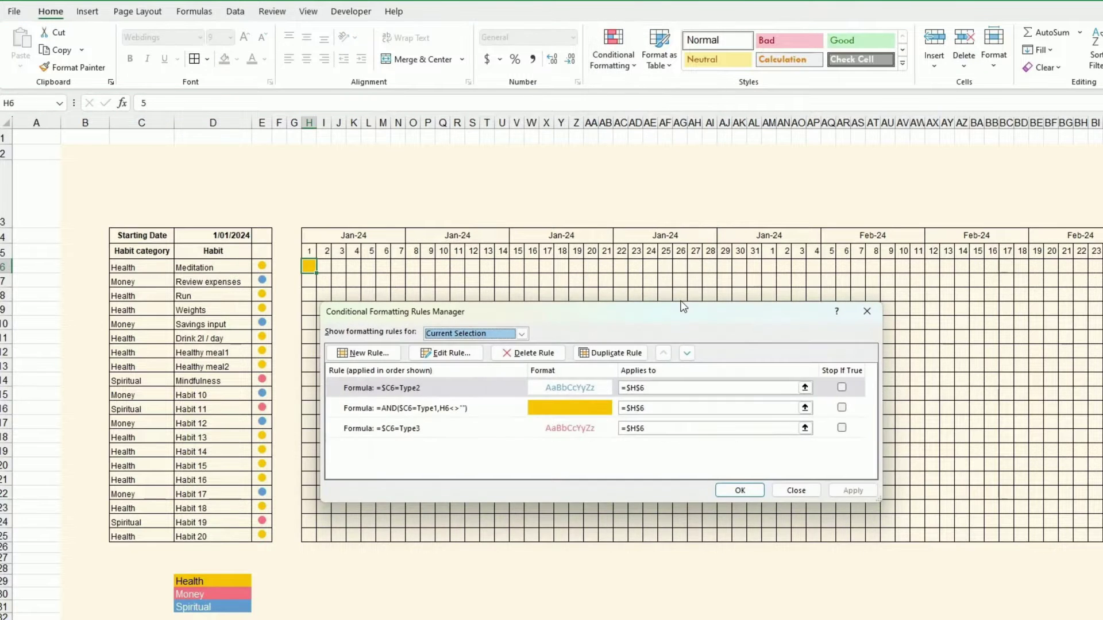
click(560, 413)
click(520, 388)
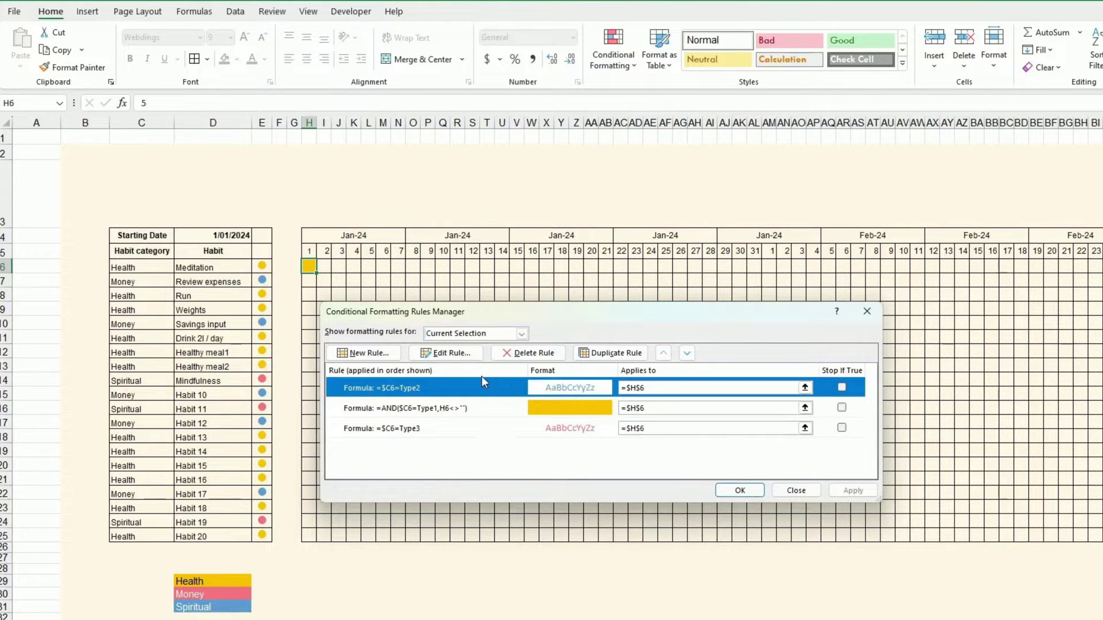
click(460, 405)
click(480, 389)
click(544, 358)
click(517, 413)
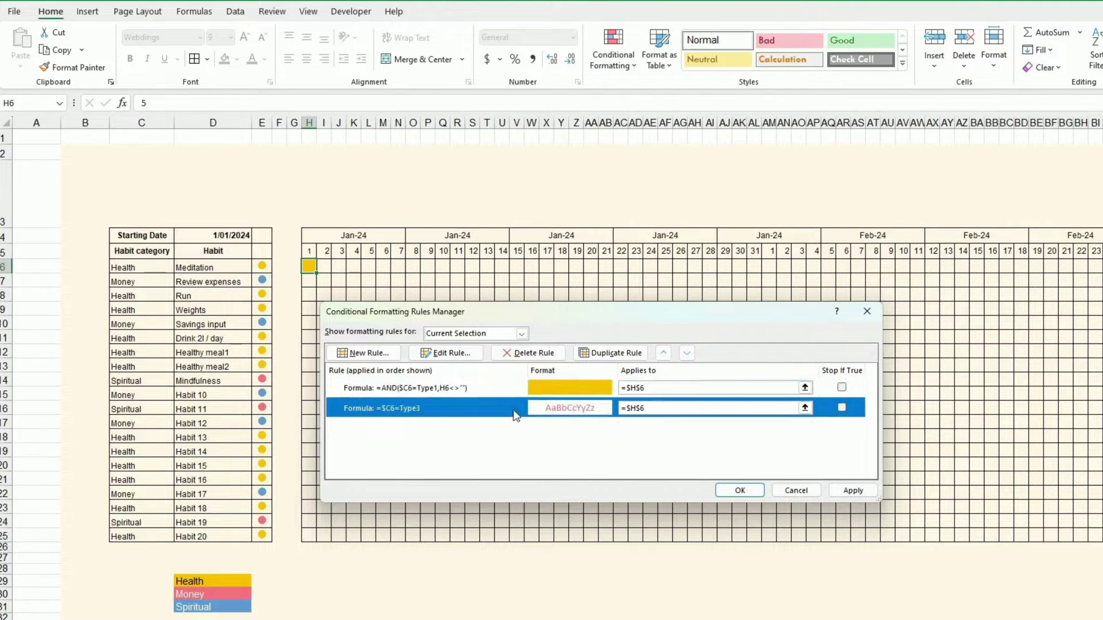
click(537, 355)
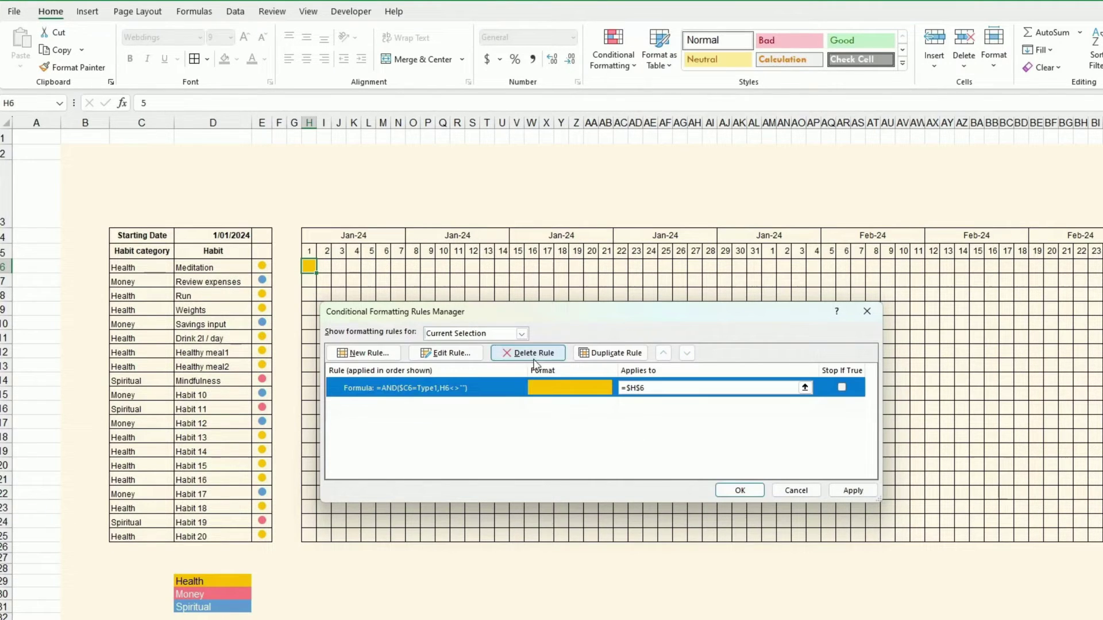
Duplicate the AND rule into pink Type2 and blue Type3 rules, then type r in I7.
click(611, 353)
click(611, 353)
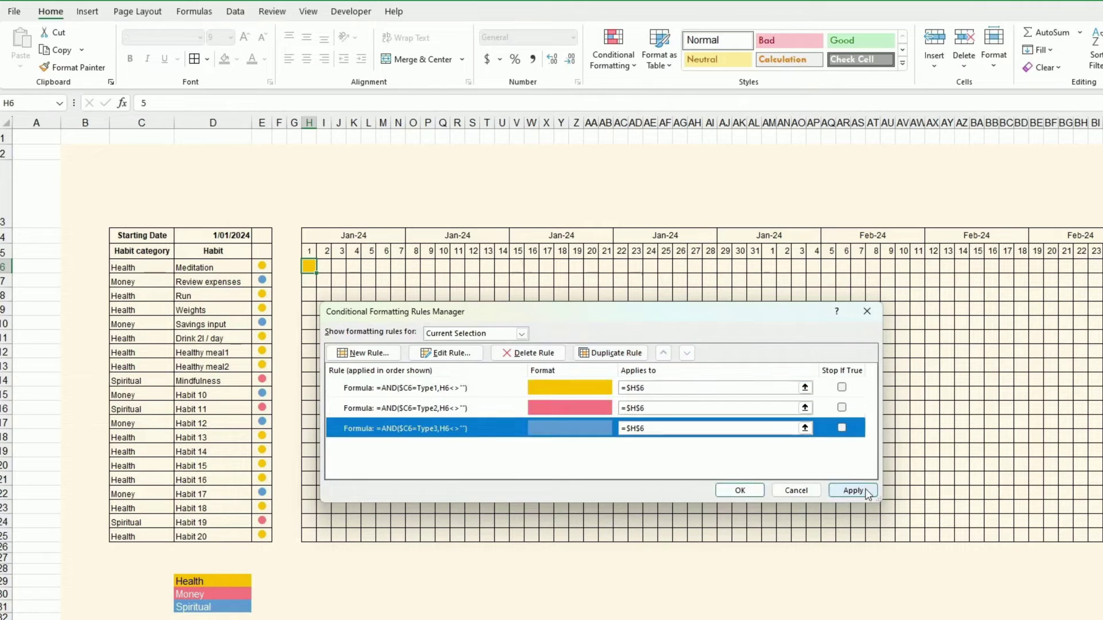
click(854, 490)
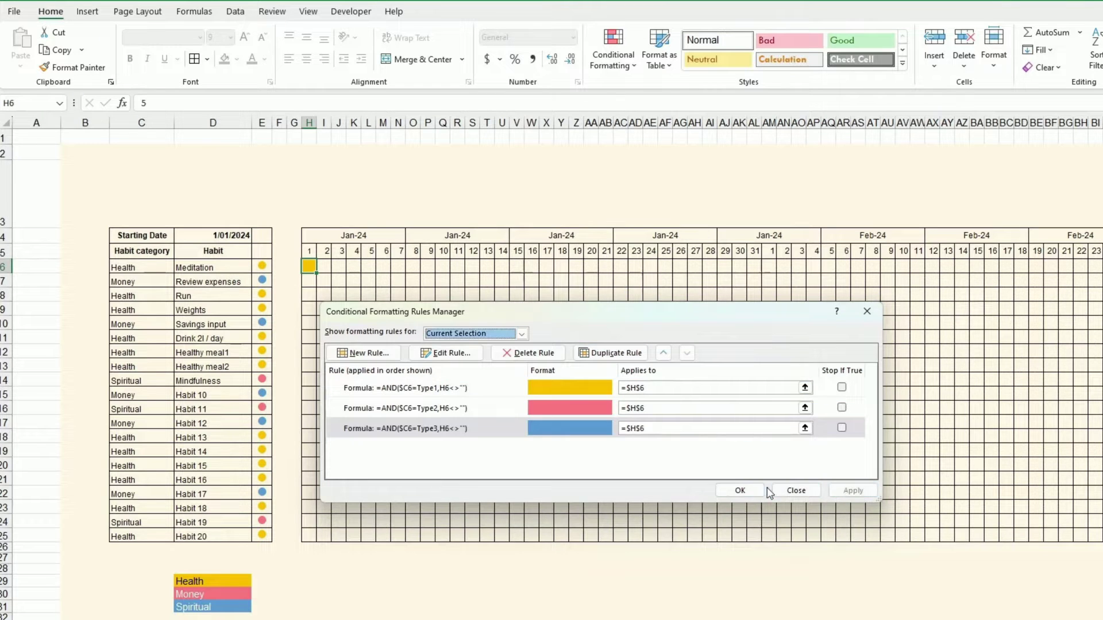
click(739, 489)
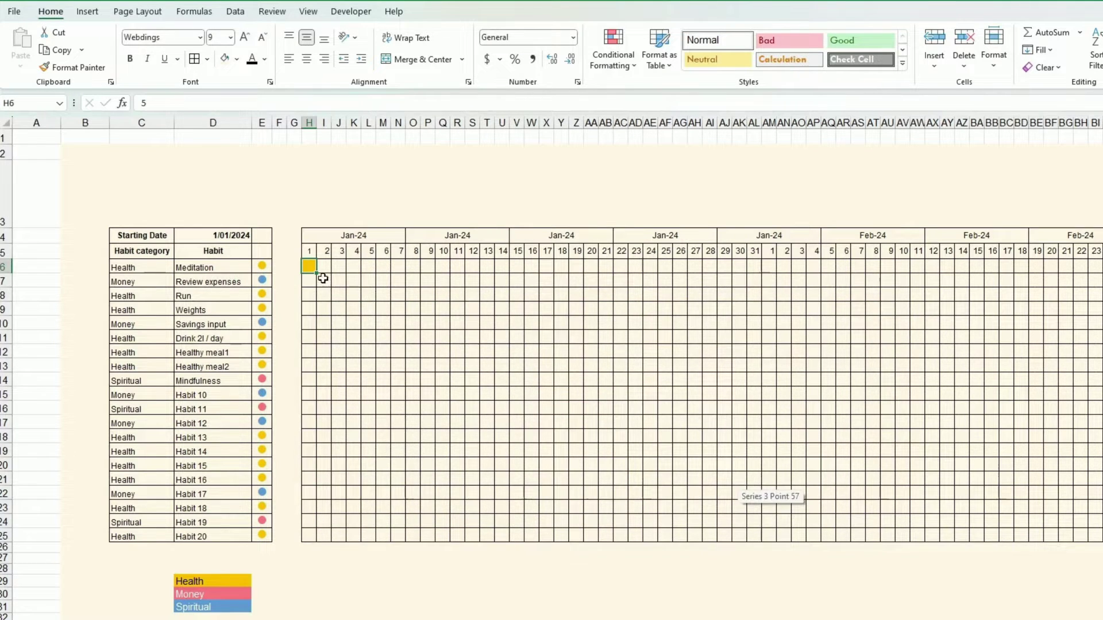
click(325, 285)
text(r)
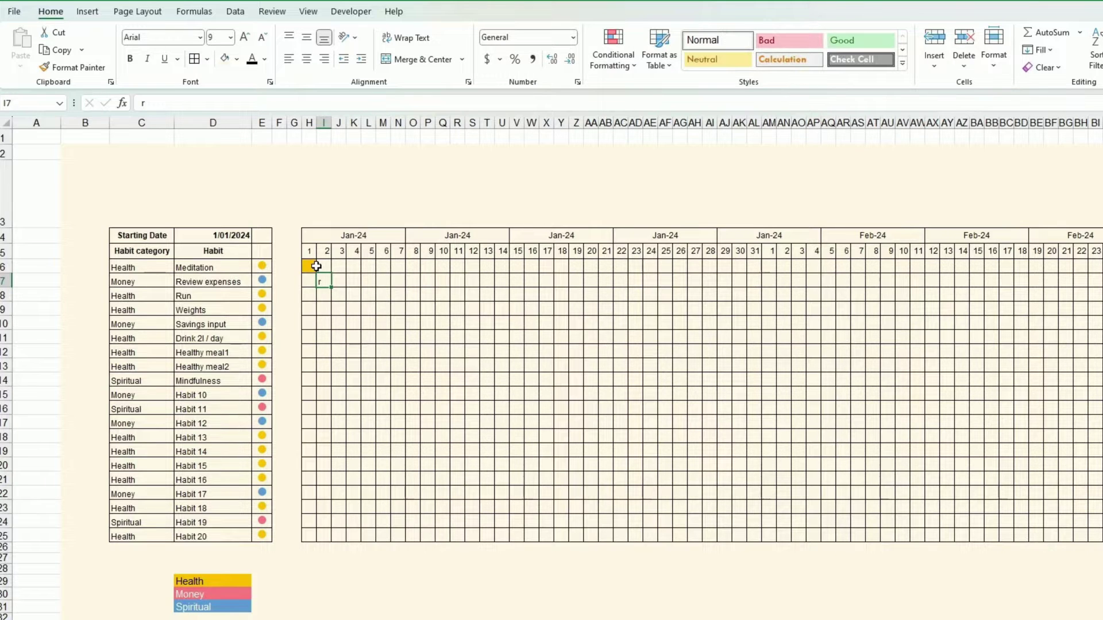
Extend the first colour rule's Applies to range to $H$6:$BR$25.
click(316, 266)
click(614, 58)
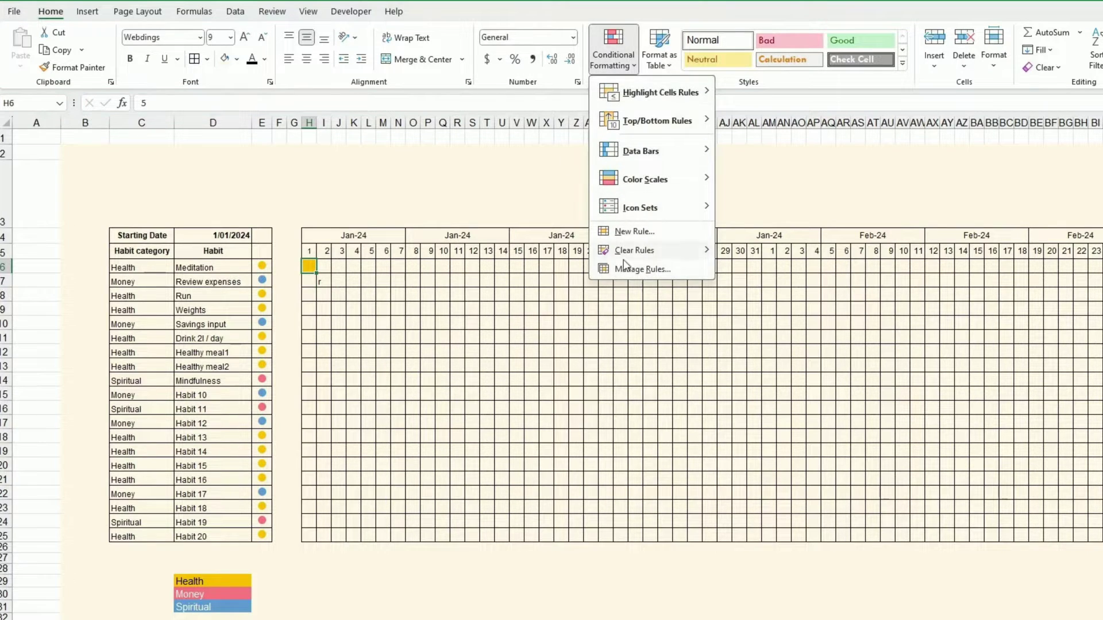
click(661, 269)
drag(309, 266, 1101, 541)
key(Return)
click(852, 491)
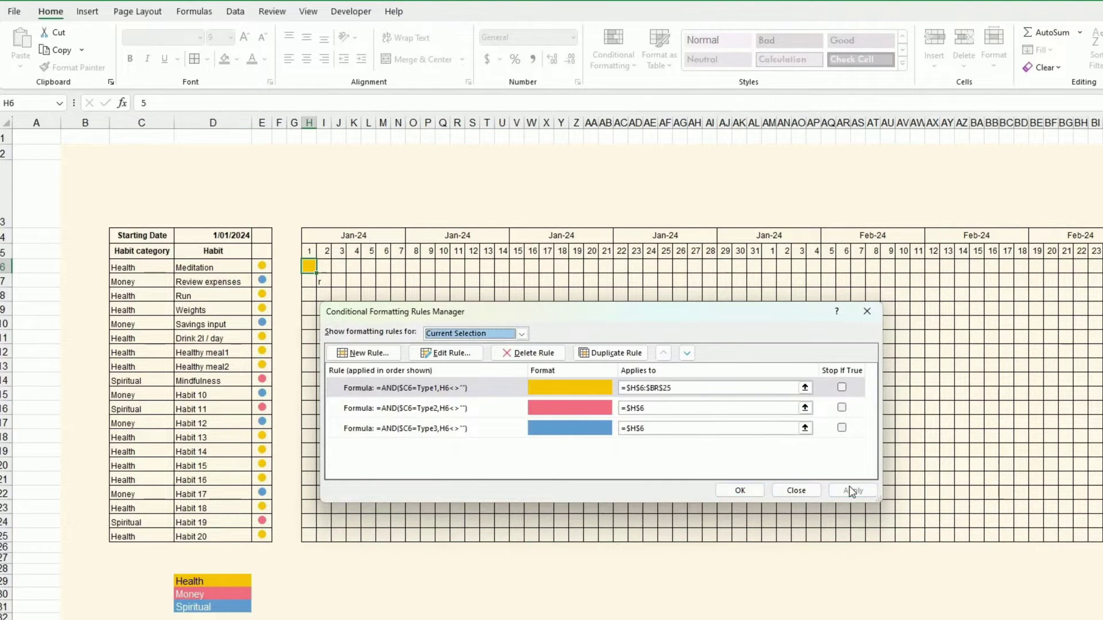
Extend the second and third colour rules to $H$6:$BR$25 as well and apply.
click(612, 410)
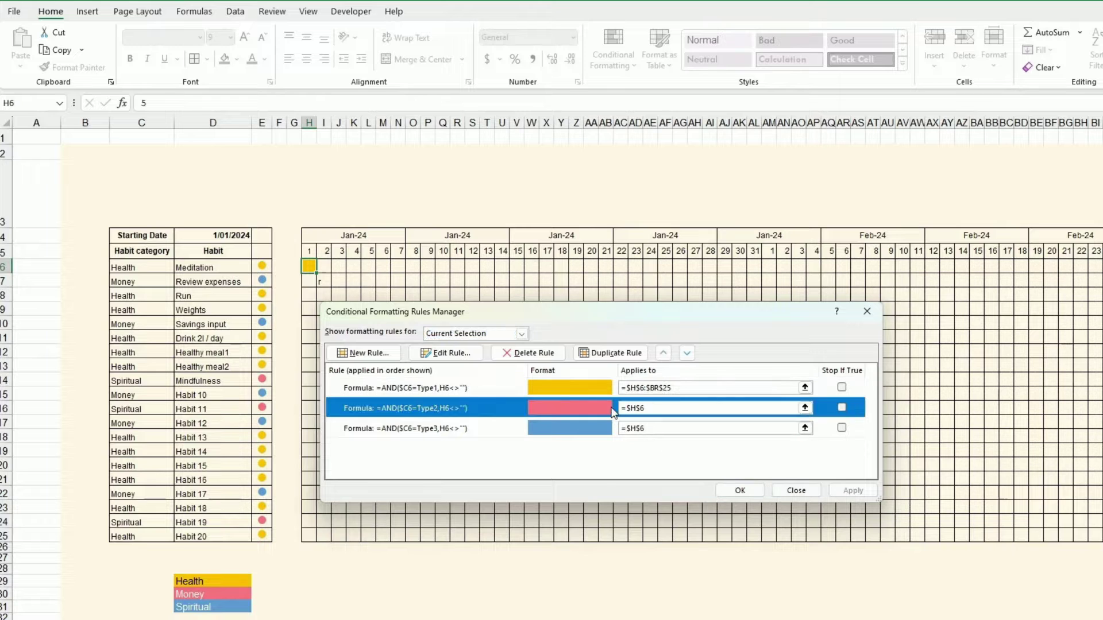
click(655, 409)
drag(309, 266, 1100, 541)
key(Return)
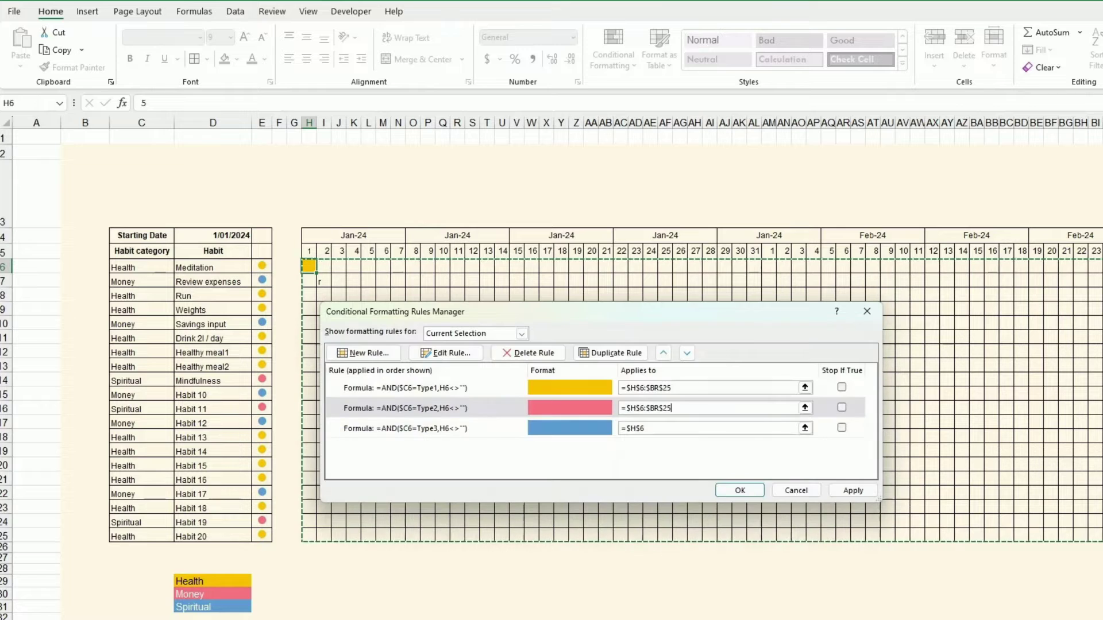
click(423, 428)
click(805, 428)
drag(309, 266, 1100, 541)
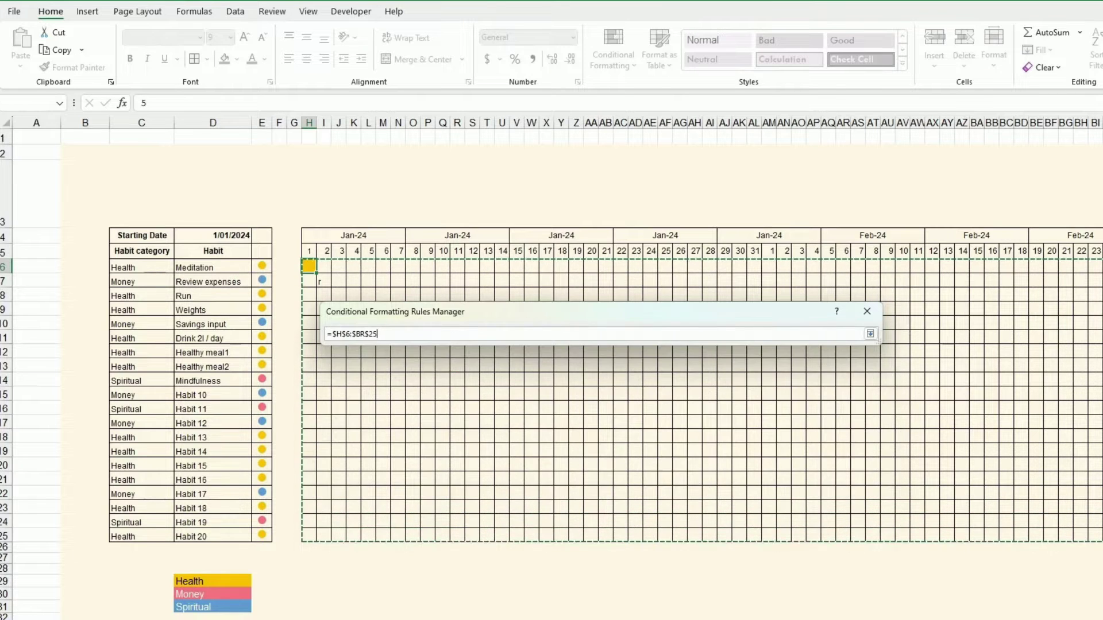
key(Return)
click(854, 490)
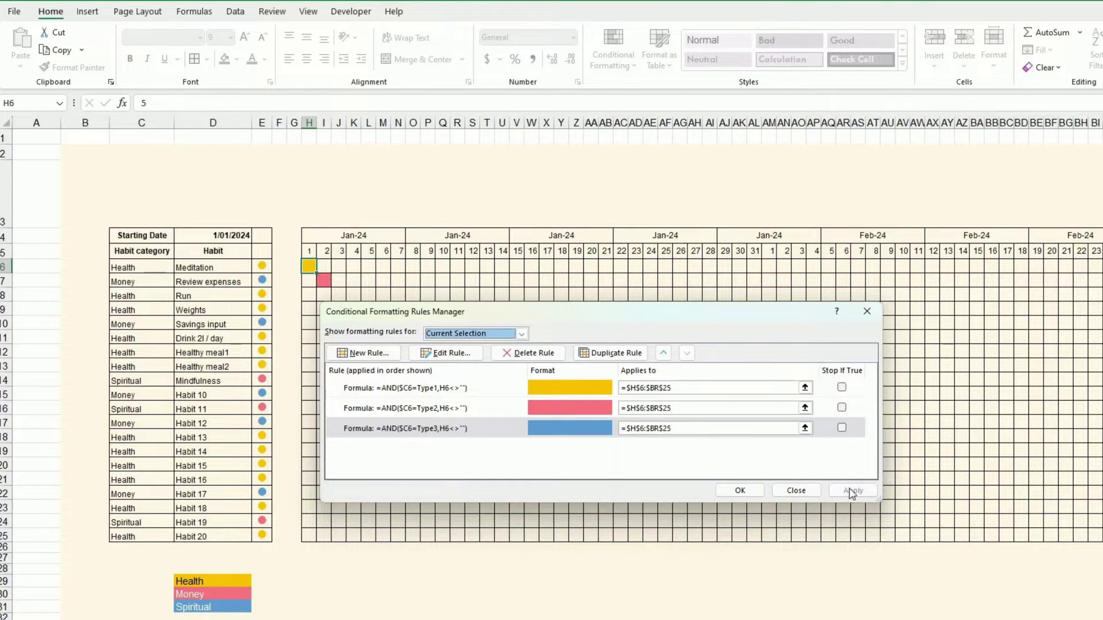
click(740, 491)
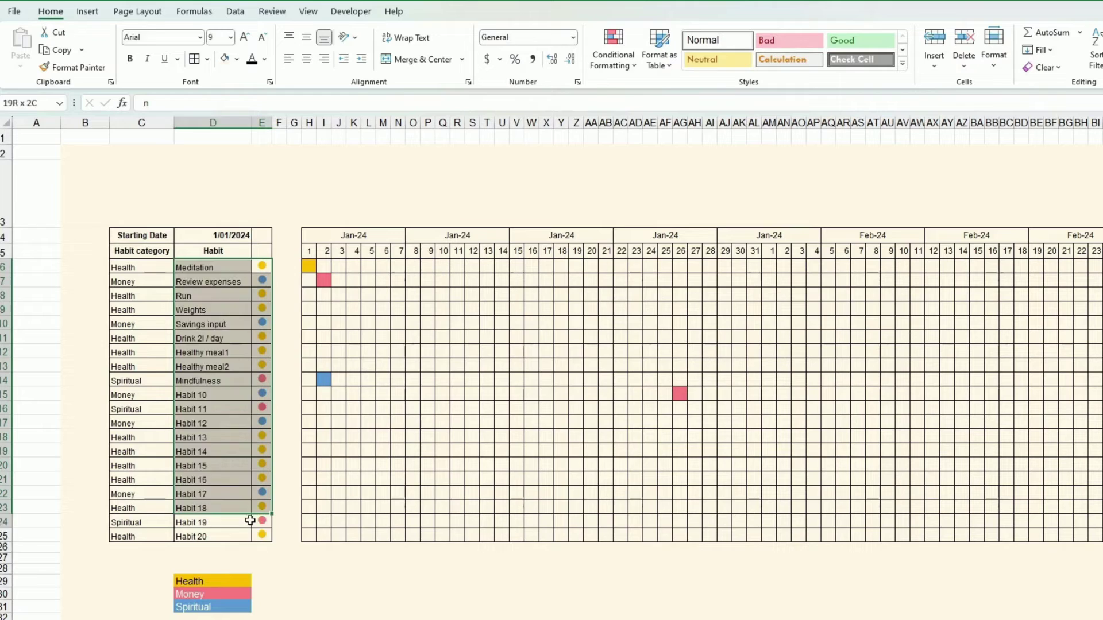
Correct the column E category dot rule so the dots match the legend colours.
click(613, 49)
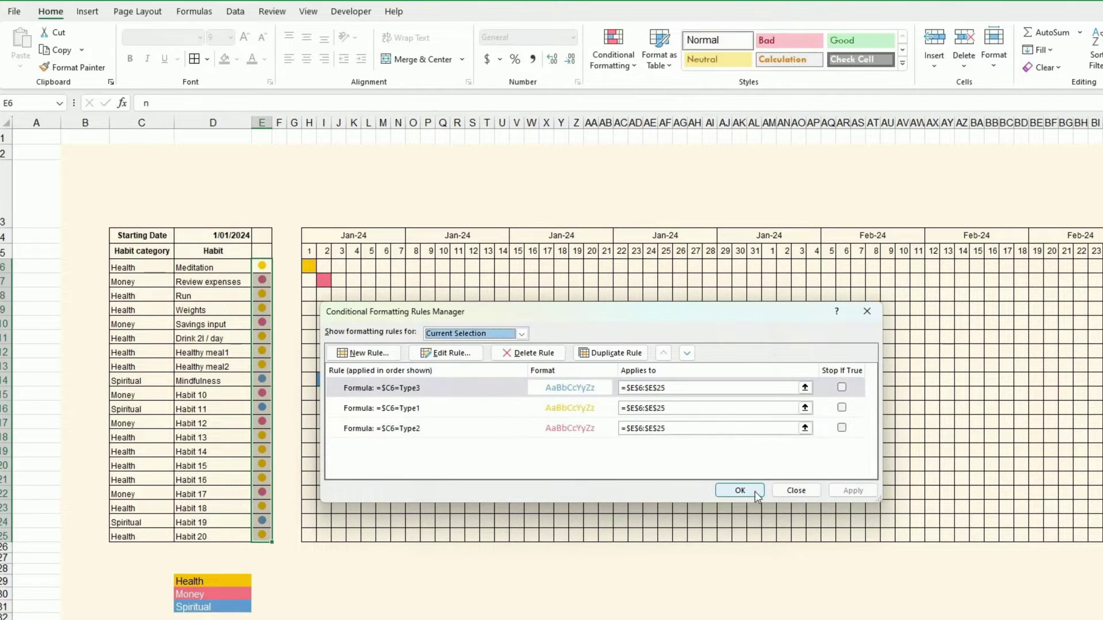
click(739, 490)
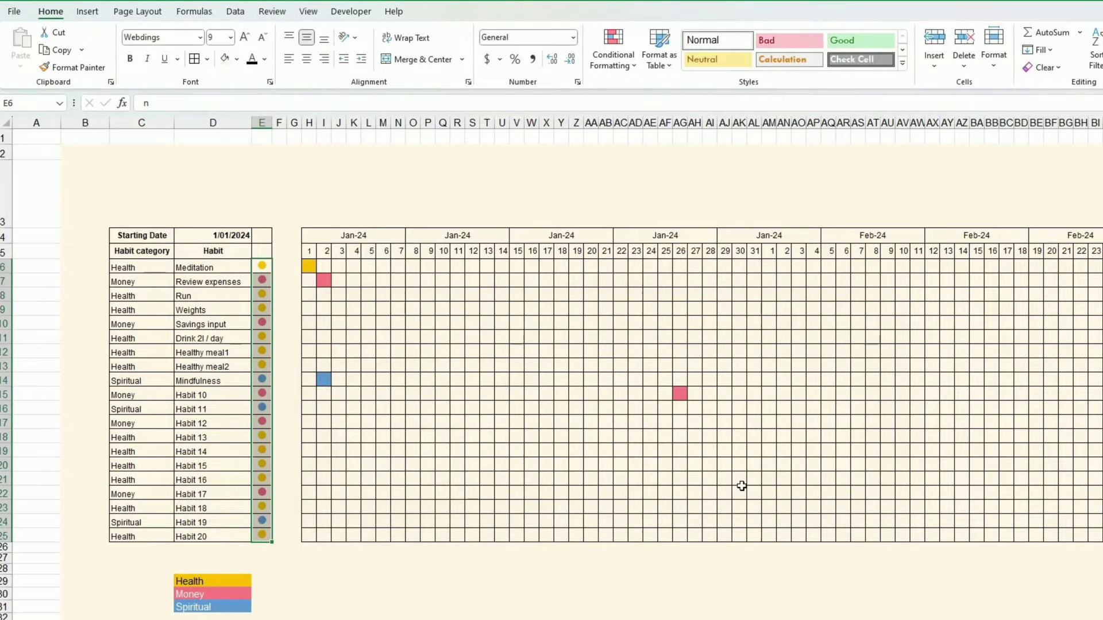
click(736, 489)
Enter test marks of 1 in several cells down column AI, including AI17 and AI18.
click(520, 405)
text(1)
key(Return)
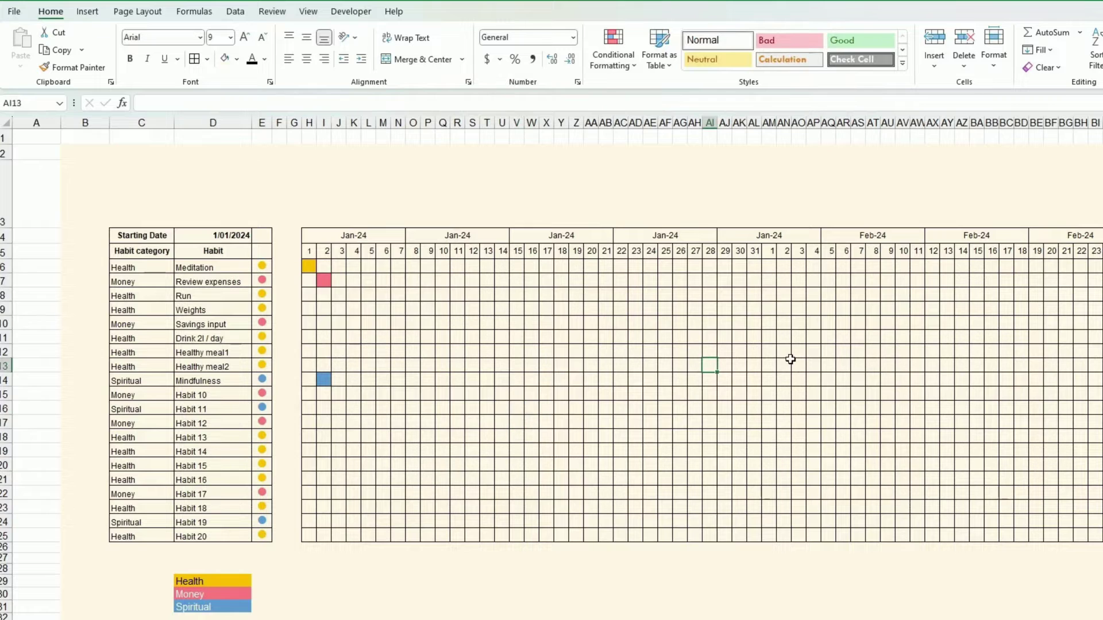
text(1)
key(Return)
text(1)
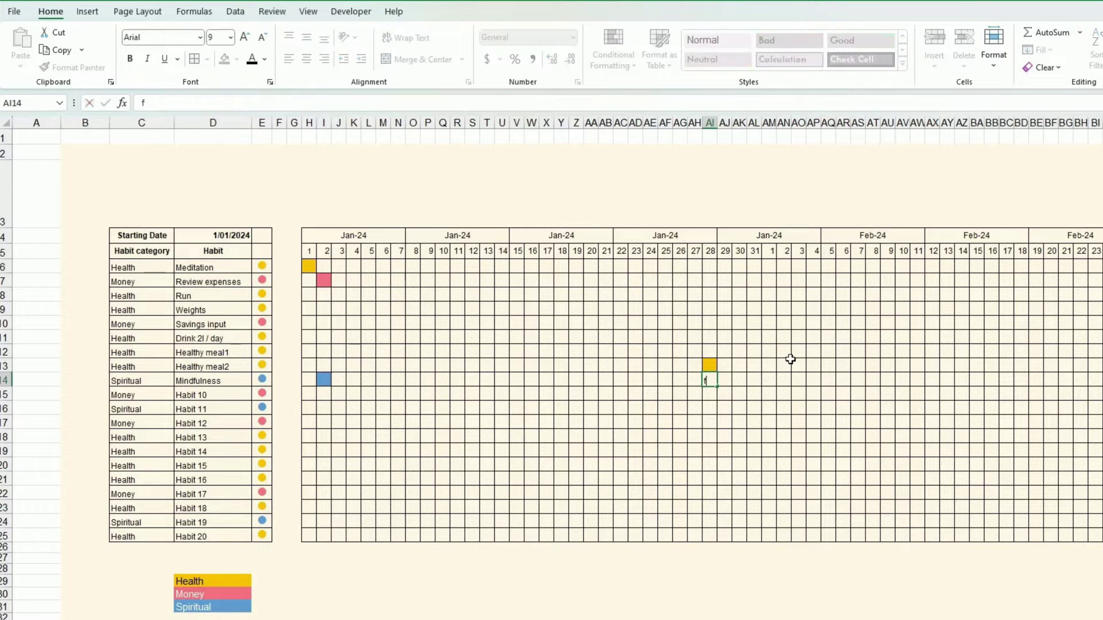
key(Return)
key(Return)
text(1)
key(Return)
text(1)
key(Return)
text(1)
key(Return)
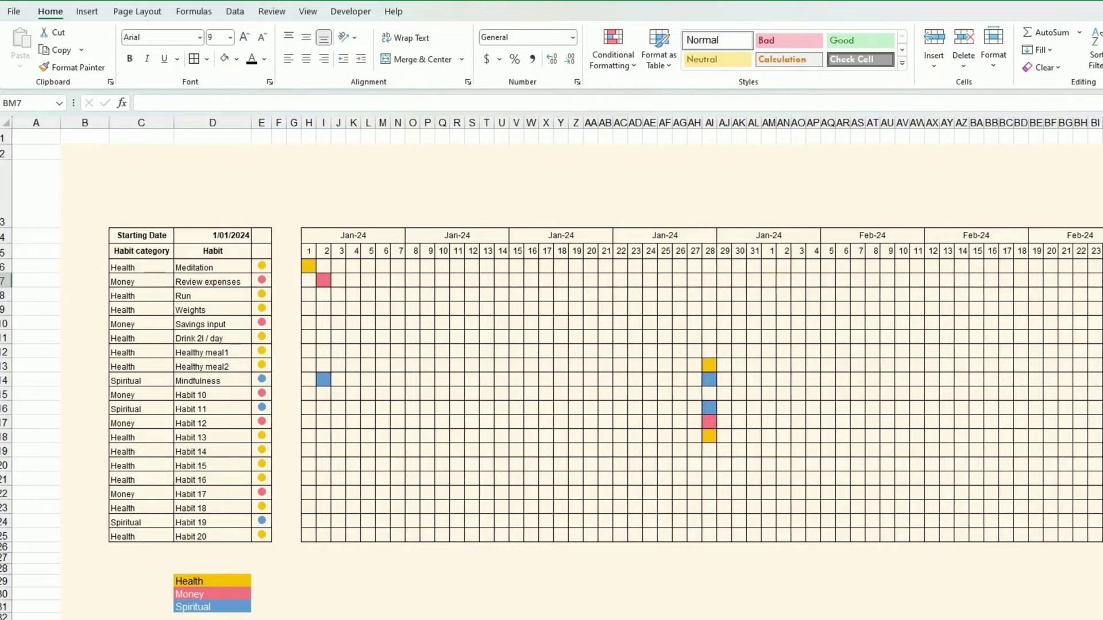
Enter =COUNTA(H6:BR6) in BS6 and fill it down to BS25.
click(1048, 270)
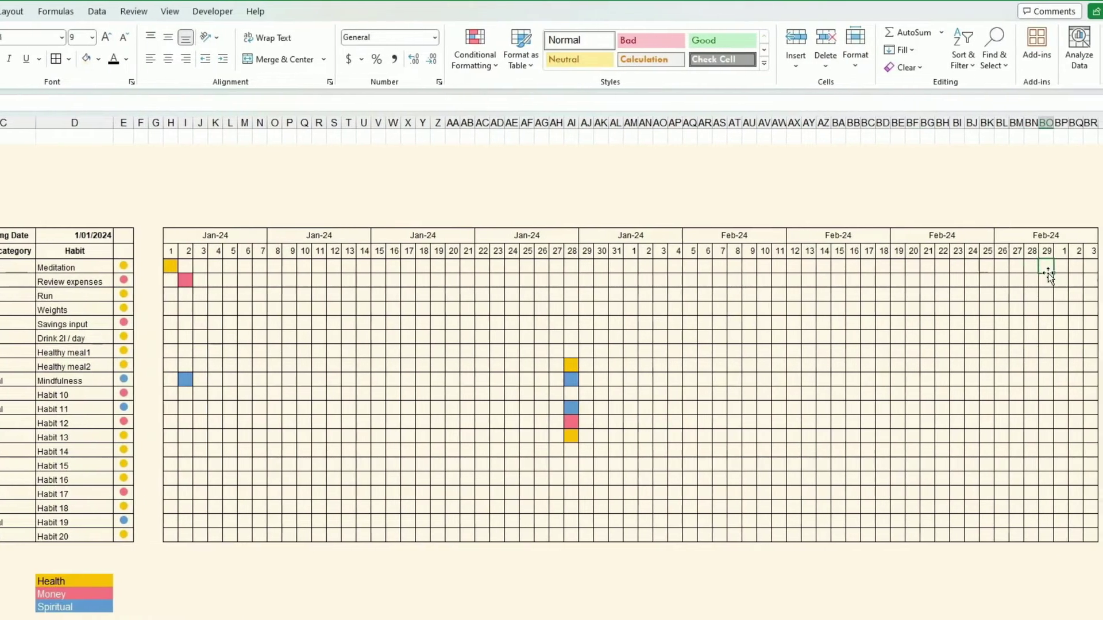
scroll(1048, 274, right, 2)
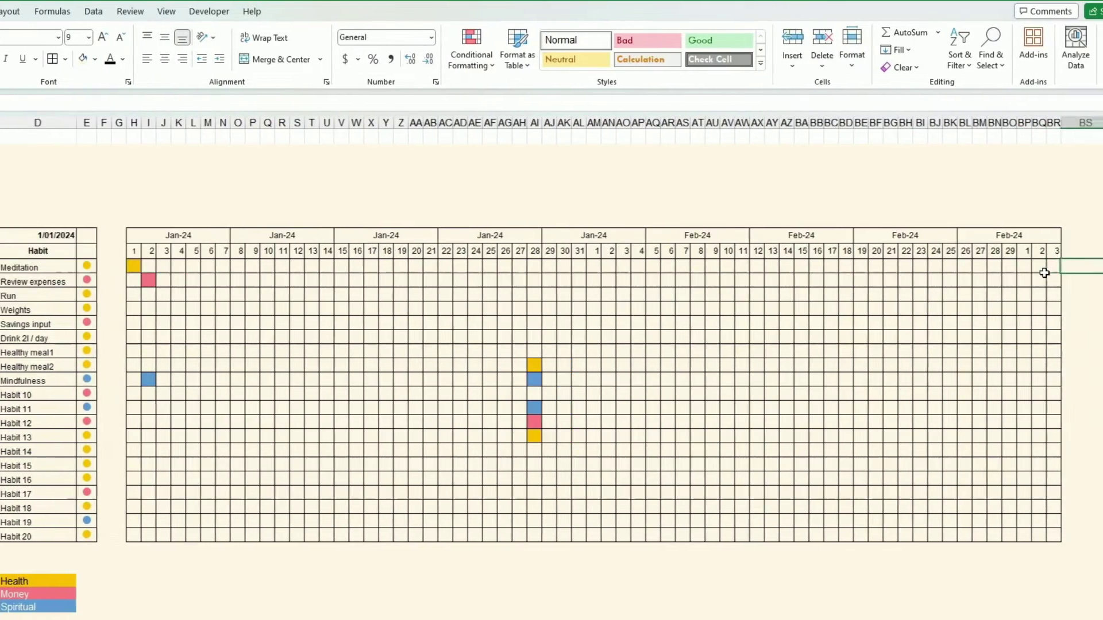
click(1045, 274)
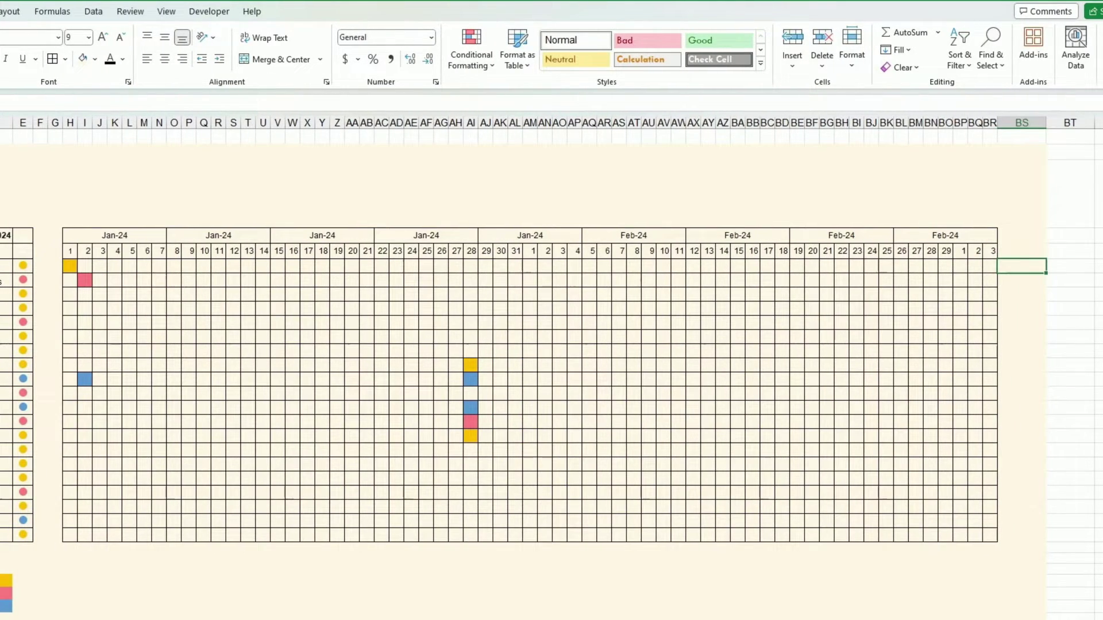
text(=counta()
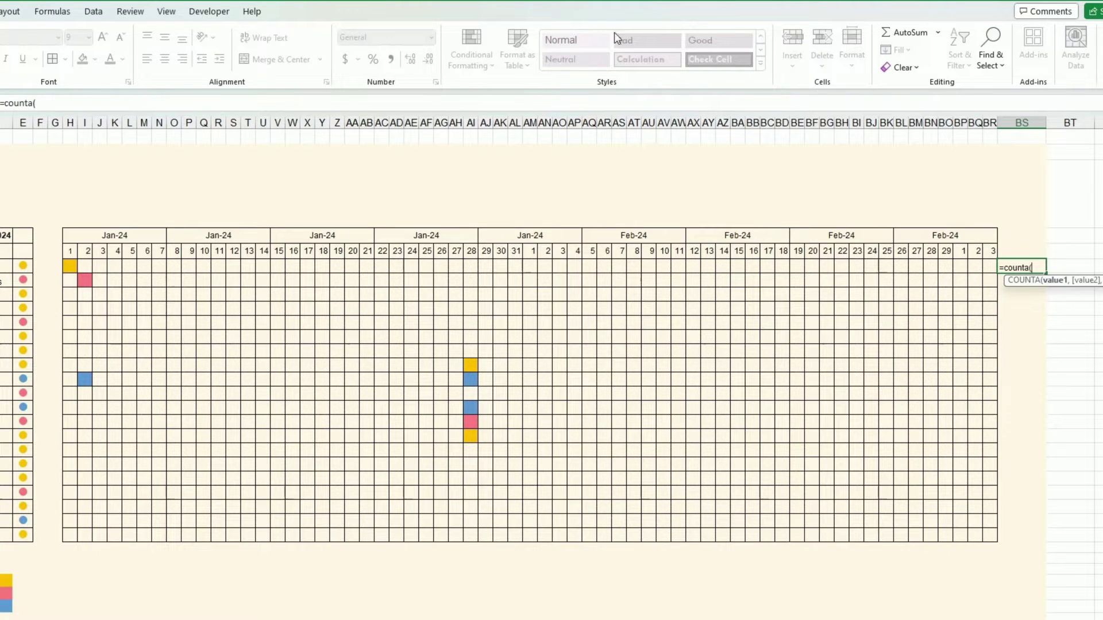
drag(69, 266, 990, 267)
key(Return)
click(1028, 267)
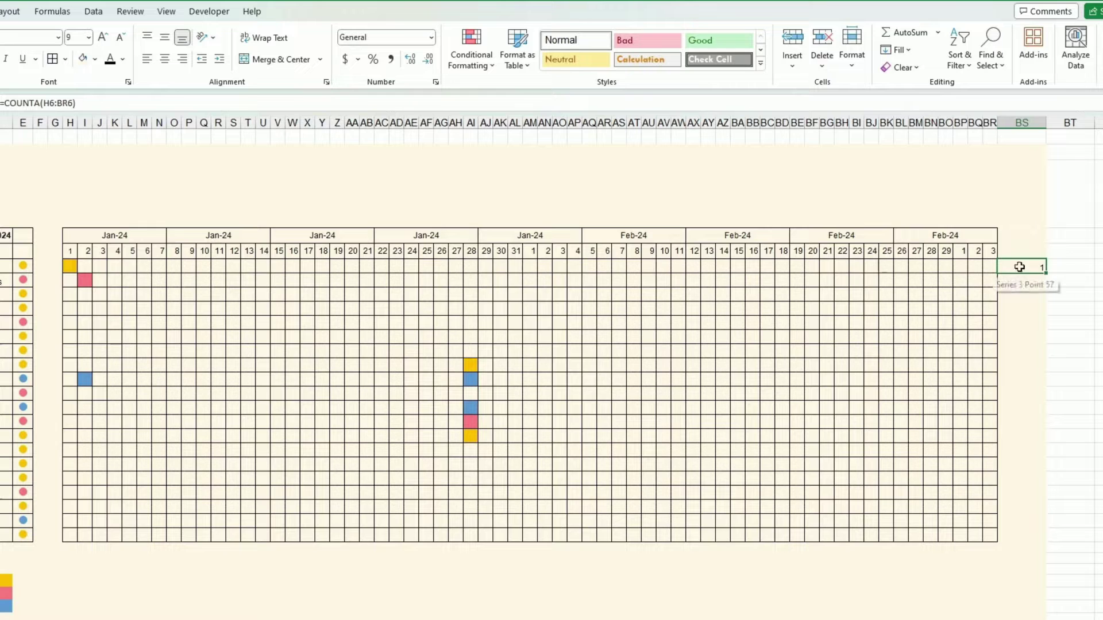
drag(1045, 275, 1041, 539)
Centre BS6:BS25 and shade the counts with category rules =$C6=Type1, Type2, Type3.
key(alt+h)
key(a)
key(c)
click(1041, 267)
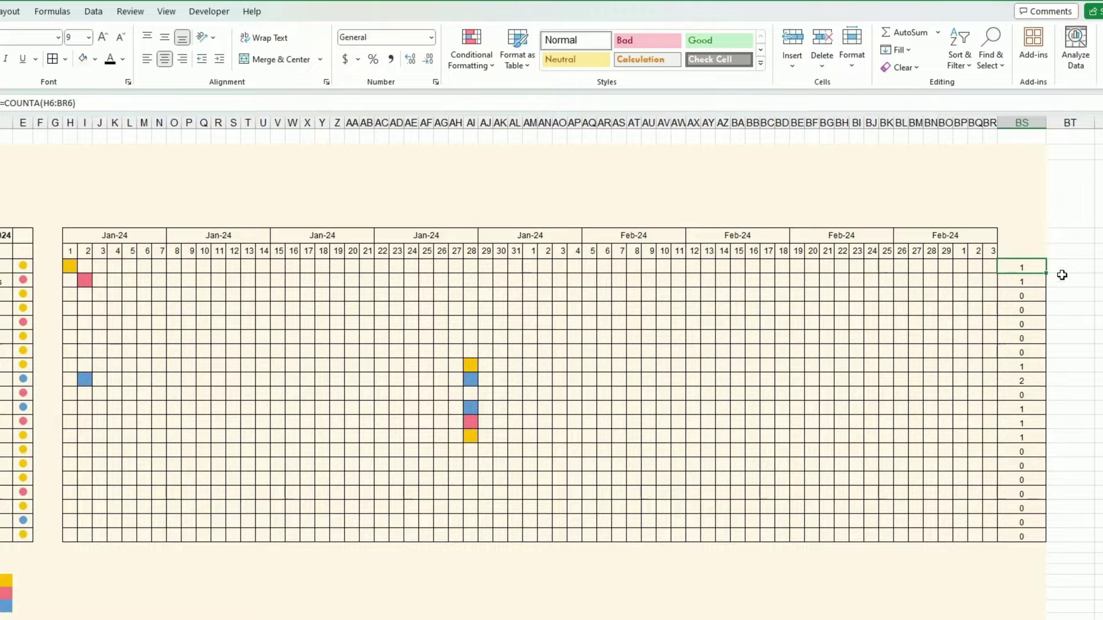
click(709, 476)
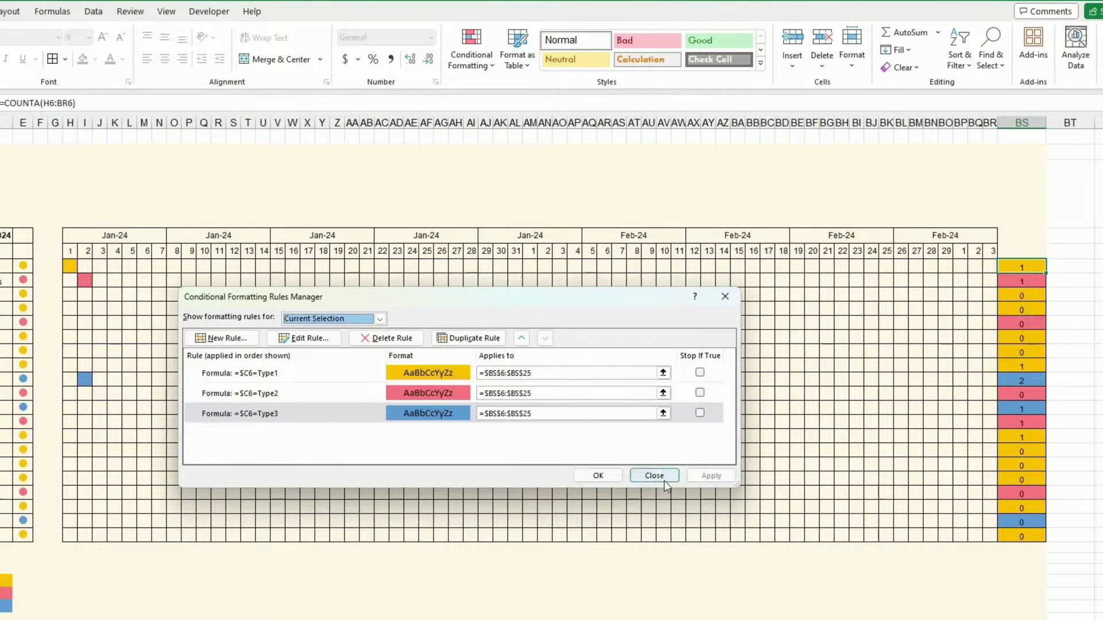
click(515, 409)
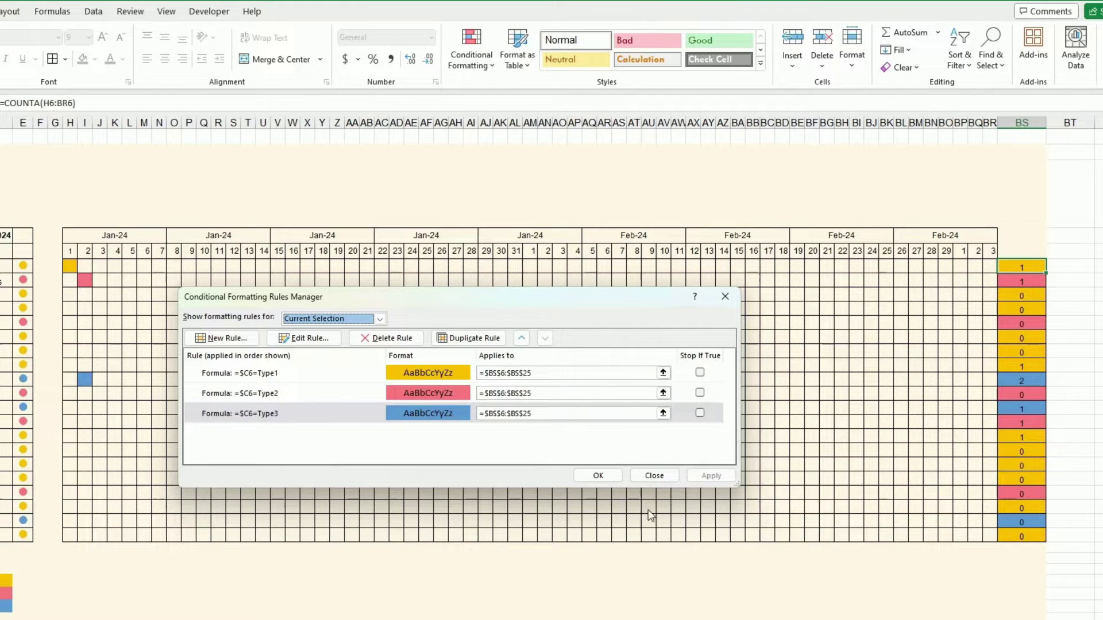
click(655, 476)
Enter =COUNTIFS(H$6:H$25,"<>",$C$6:$C$25,"="&$D29) in H29 and copy it to H30 and H31.
click(722, 593)
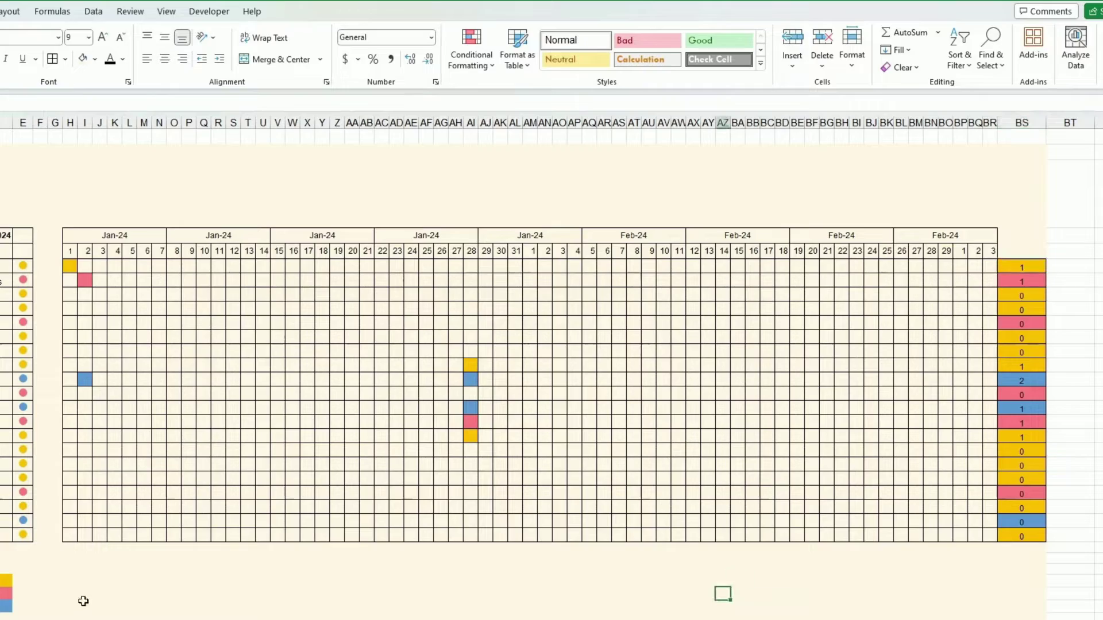
click(69, 580)
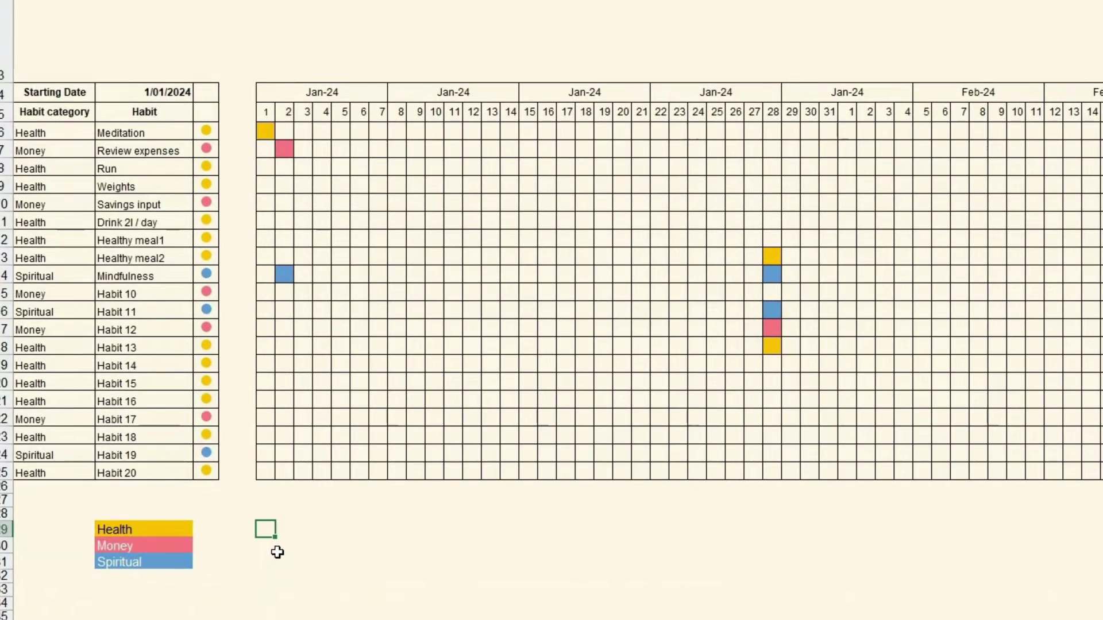
click(119, 528)
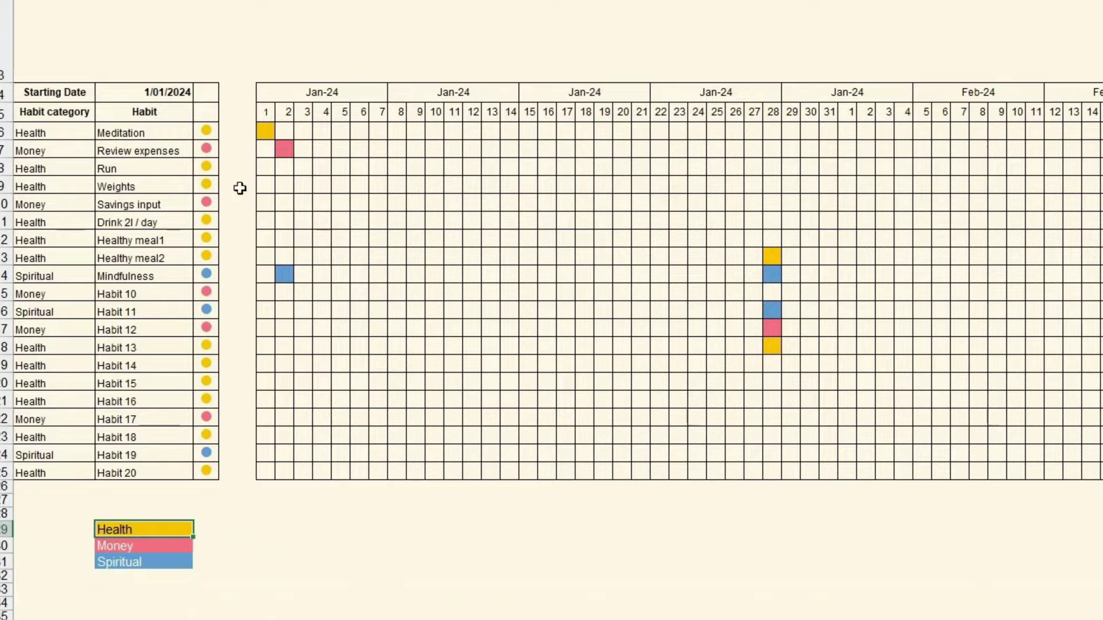
click(262, 528)
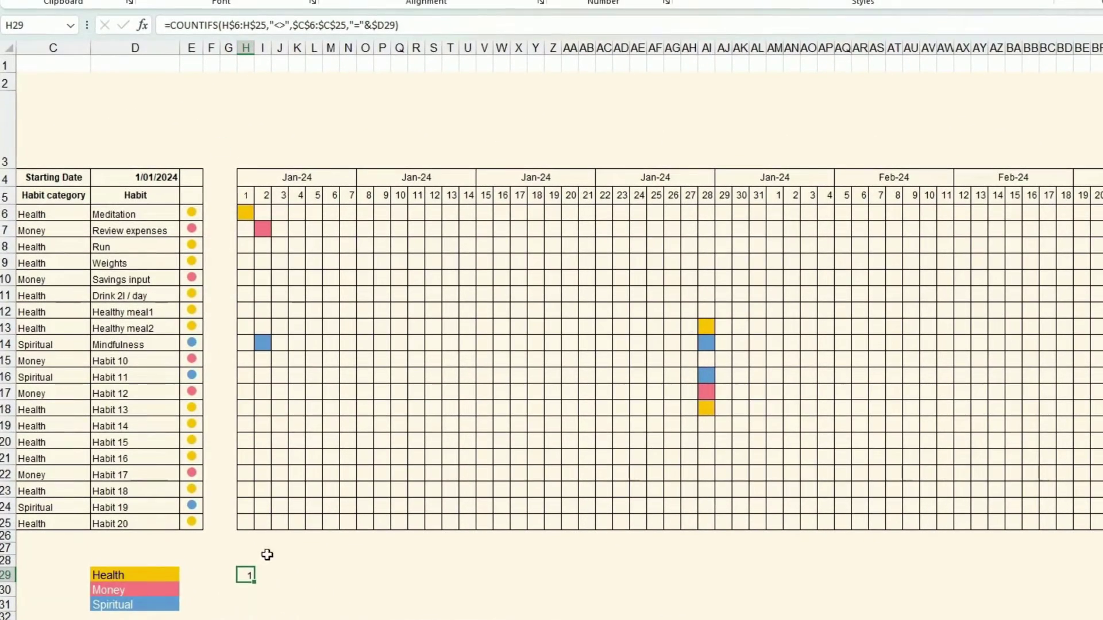
double_click(248, 573)
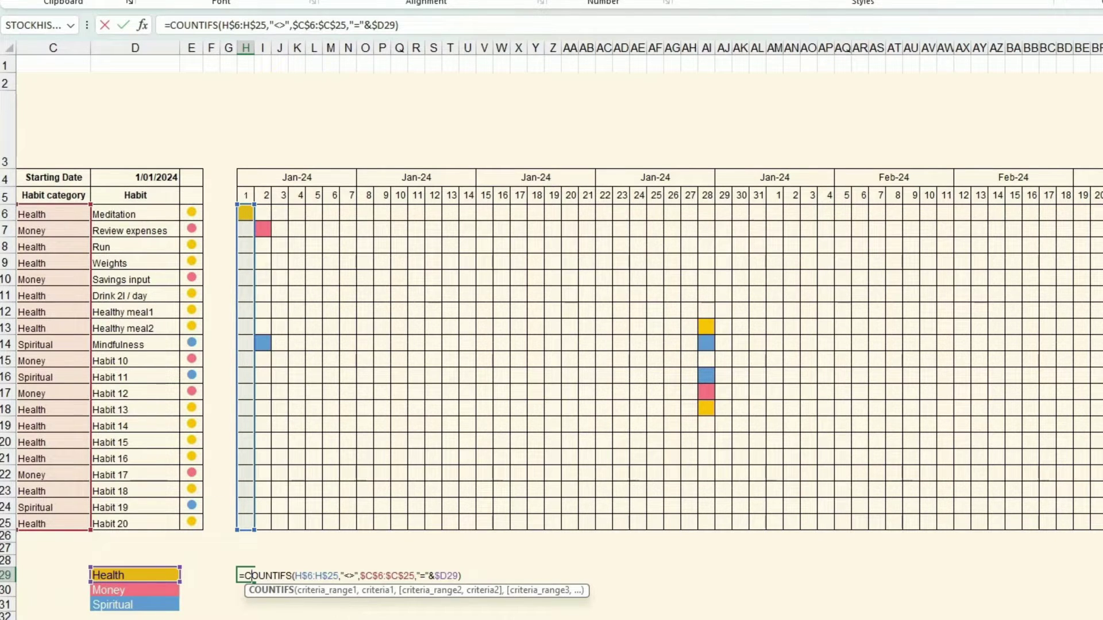
key(ctrl+Return)
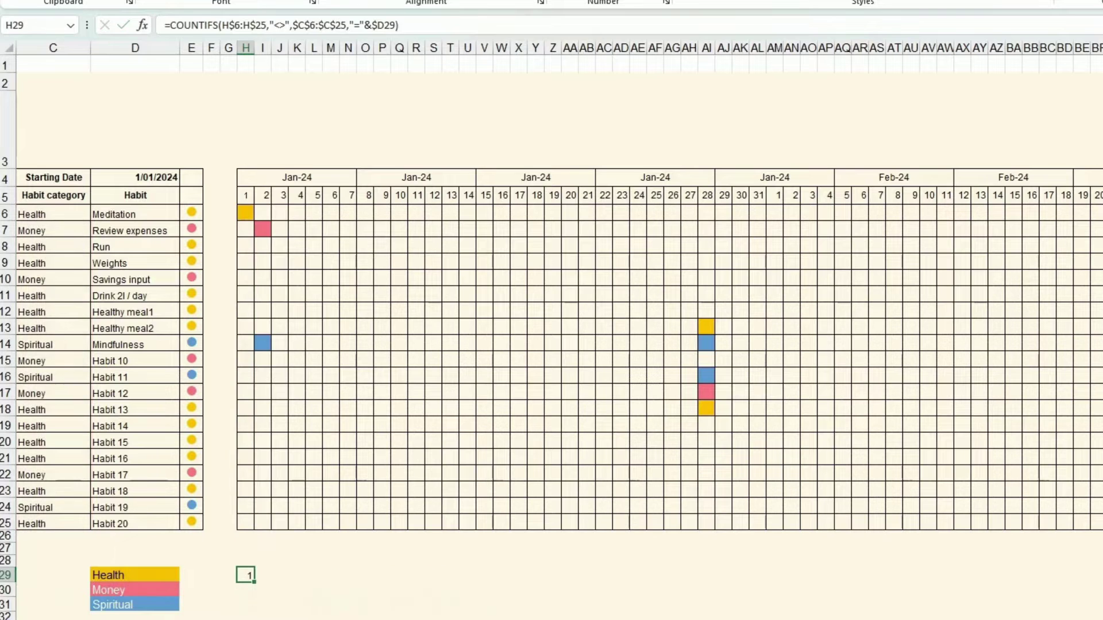
key(Down)
key(ctrl+v)
key(Down)
key(ctrl+v)
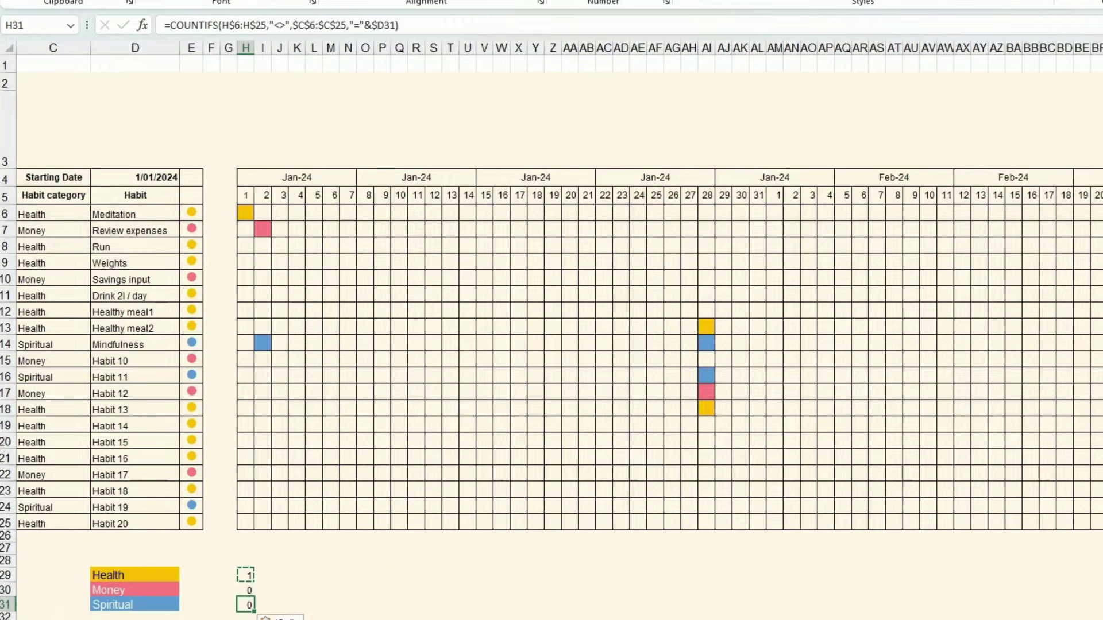
Add a Spiritual test mark of 1 in H16 and fill H29:H31 across the day columns.
click(252, 375)
text(1)
key(Return)
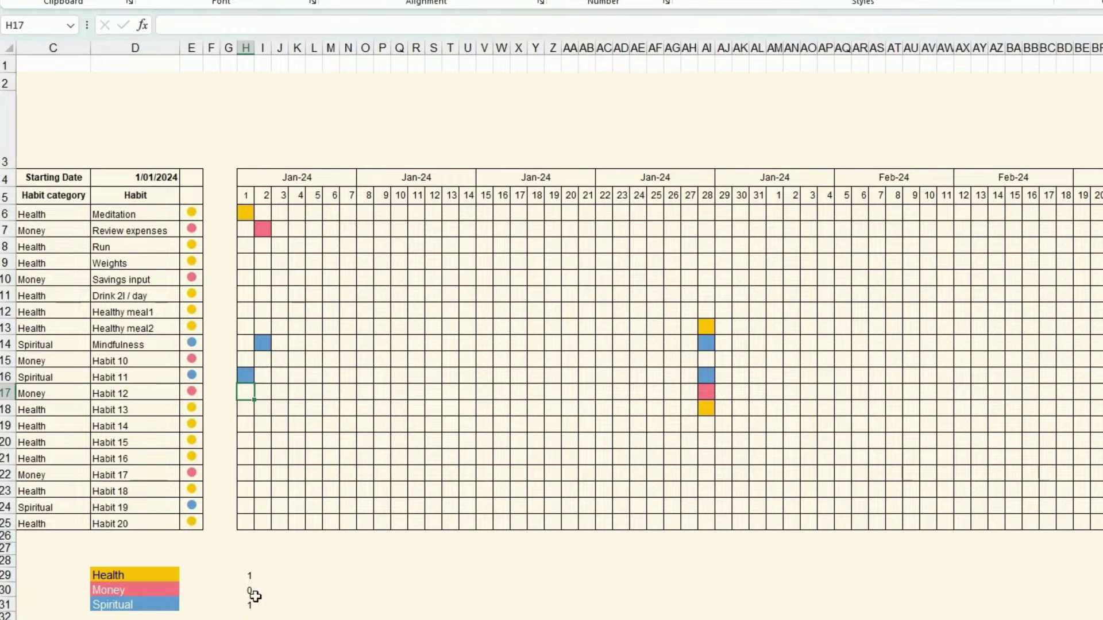
drag(246, 576, 1086, 591)
scroll(818, 549, down, 1)
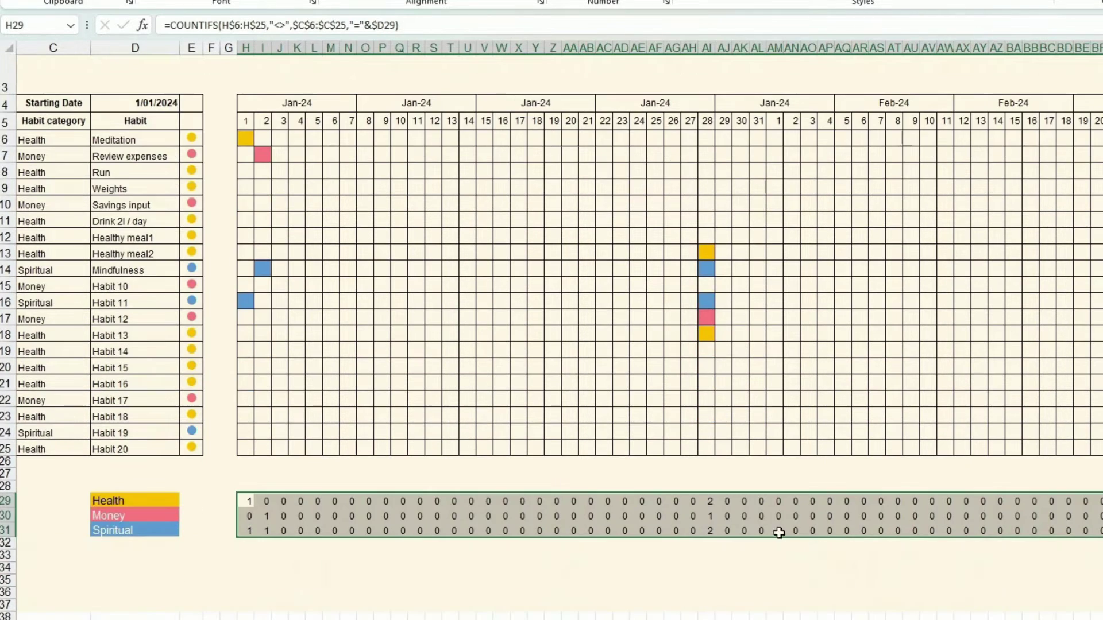
click(433, 382)
key(Left)
key(Left)
key(Left)
key(Left)
key(Left)
key(Left)
key(Left)
key(Left)
key(Left)
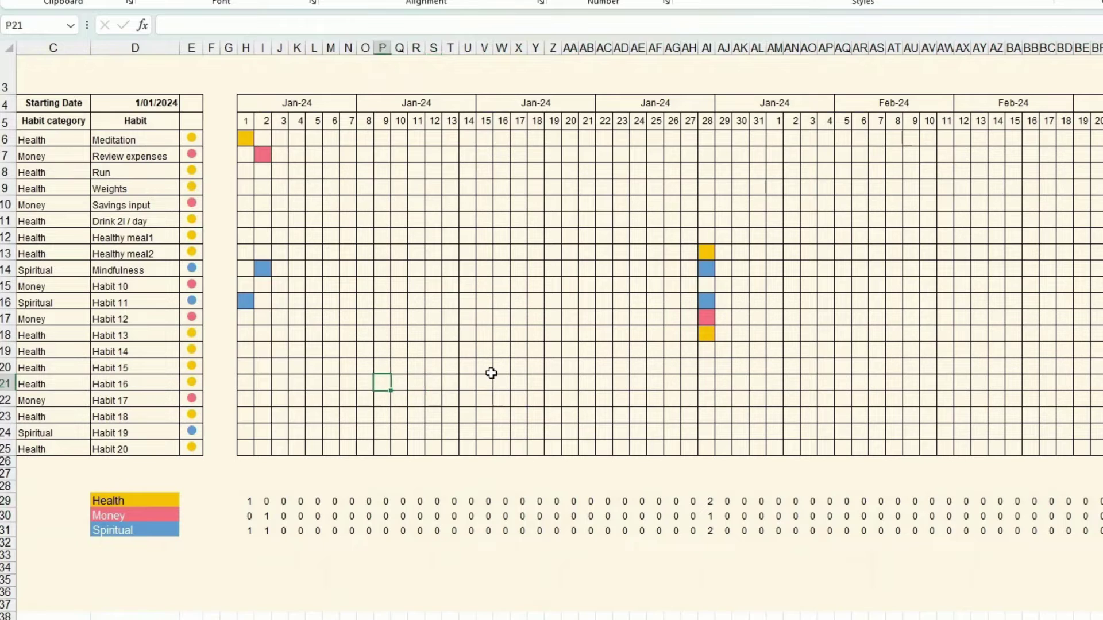
text(x)
key(Up)
text(x)
key(Up)
text(x)
key(Up)
key(Right)
text(x)
key(Down)
text(x)
key(Down)
text(r)
key(Right)
text(r)
key(Up)
text(r)
key(Up)
text(r)
key(Right)
key(Down)
key(Down)
key(Down)
key(Down)
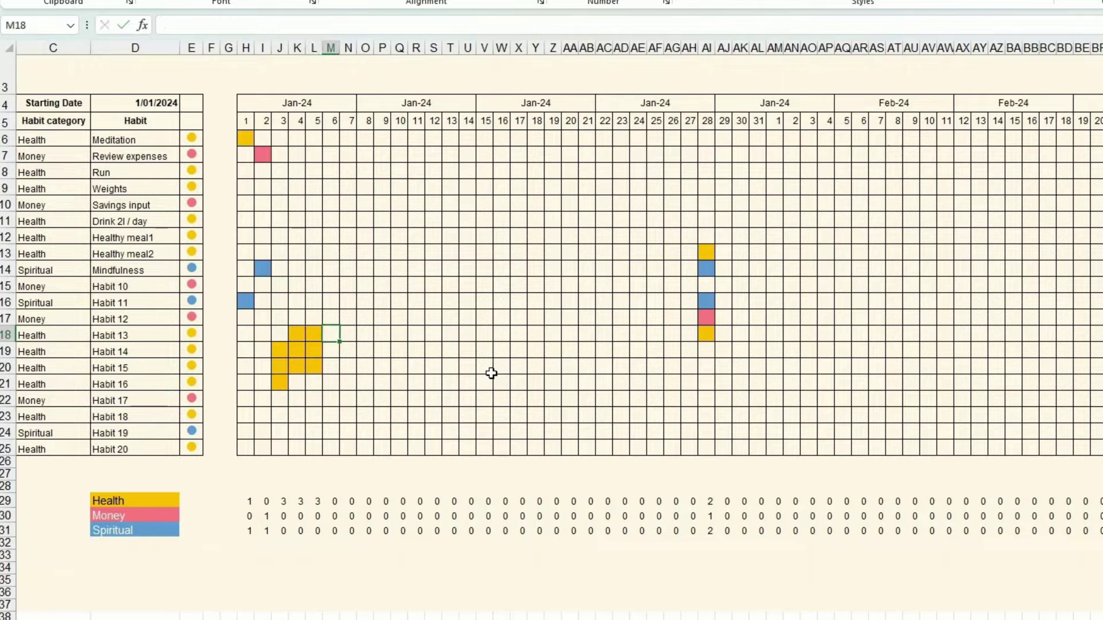
text(r)
key(Down)
text(r)
key(Down)
text(r)
key(ctrl+Return)
click(256, 542)
key(Left)
key(Right)
key(Right)
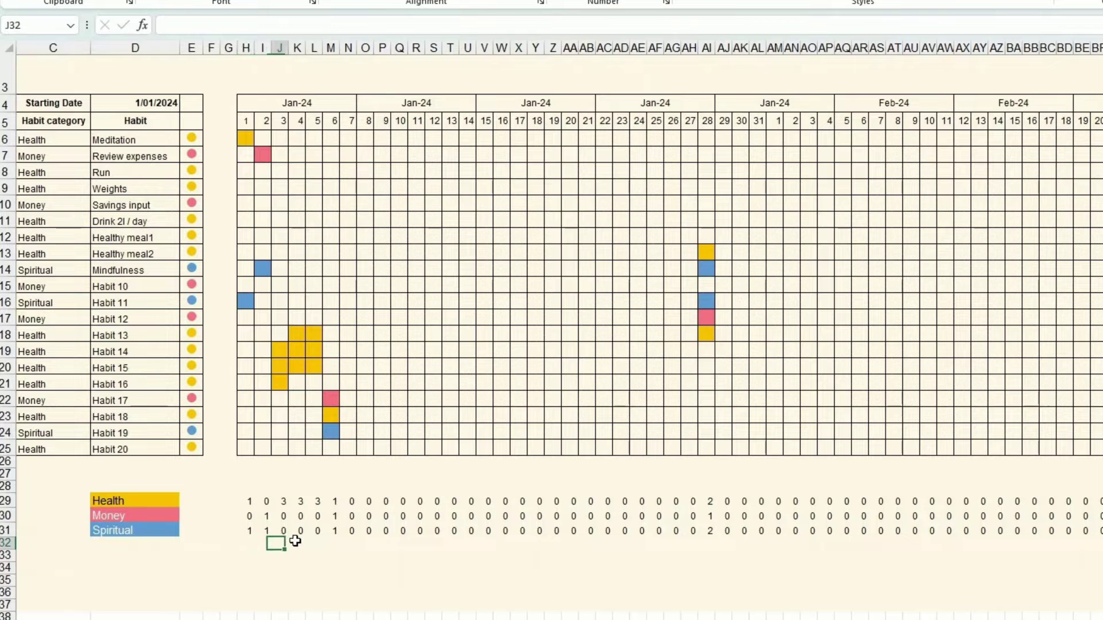
key(Right)
key(Right)
key(Right)
key(Right)
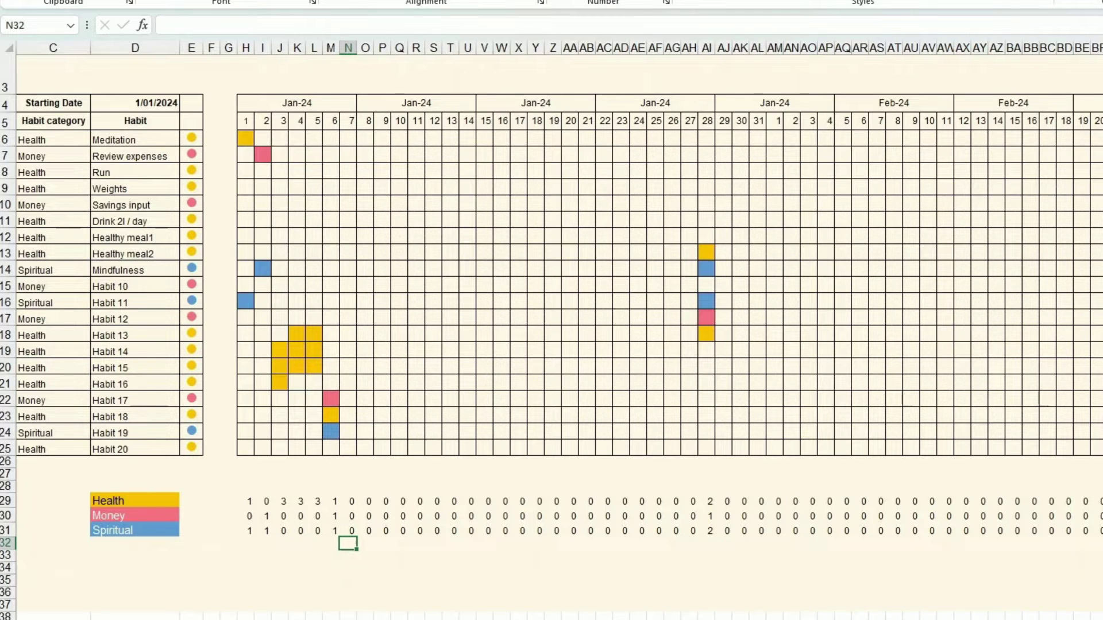
AutoSum the first week's Health counts in N32 and fill it down to N34.
key(alt+equal)
drag(248, 501, 328, 502)
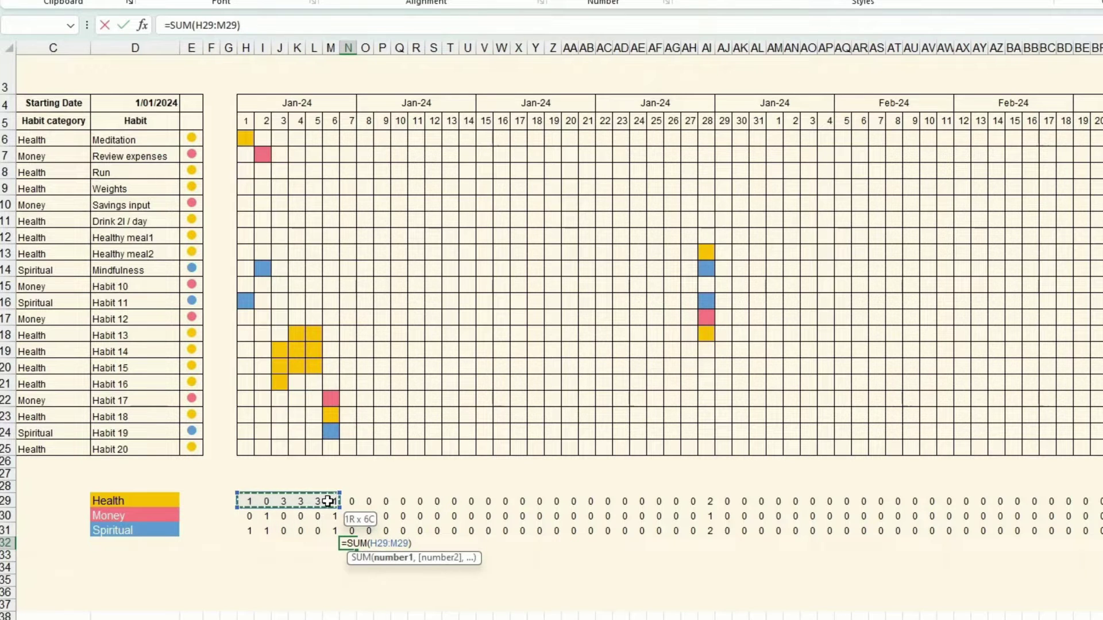
key(Return)
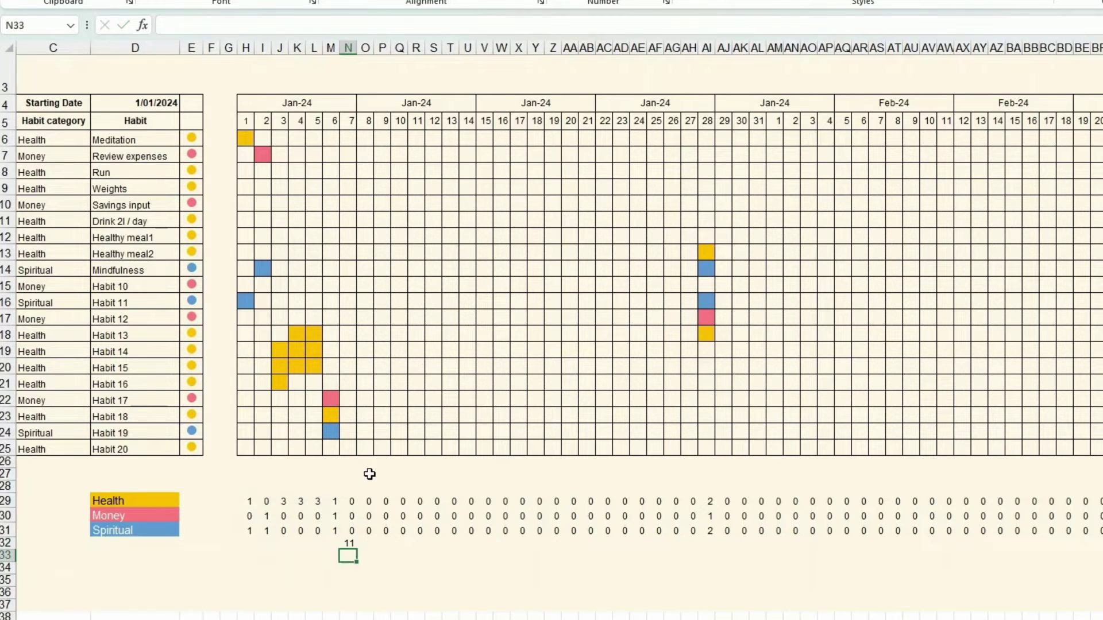
click(351, 545)
drag(356, 551, 354, 570)
Copy the H32:N34 weekly totals block and paste it at the start of each following week.
drag(248, 543, 359, 565)
key(ctrl+c)
click(366, 543)
key(ctrl+v)
click(486, 544)
key(ctrl+v)
click(604, 543)
key(ctrl+v)
click(724, 543)
key(ctrl+v)
click(843, 543)
key(ctrl+v)
click(570, 617)
scroll(245, 548, down, 2)
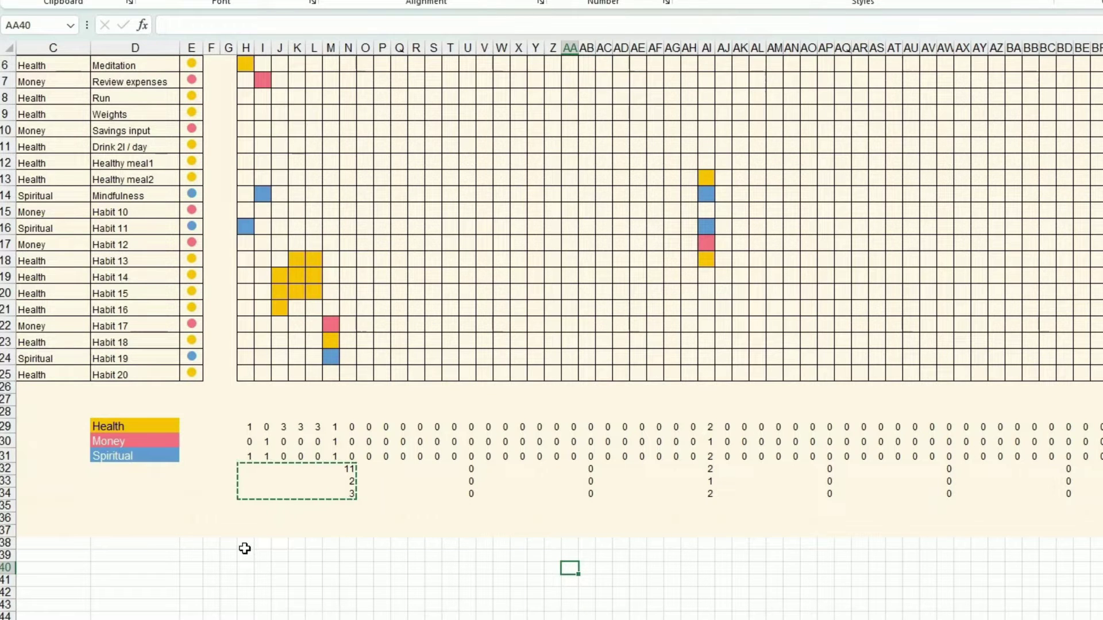
Enter starting values of 0 in G38:G40.
click(246, 546)
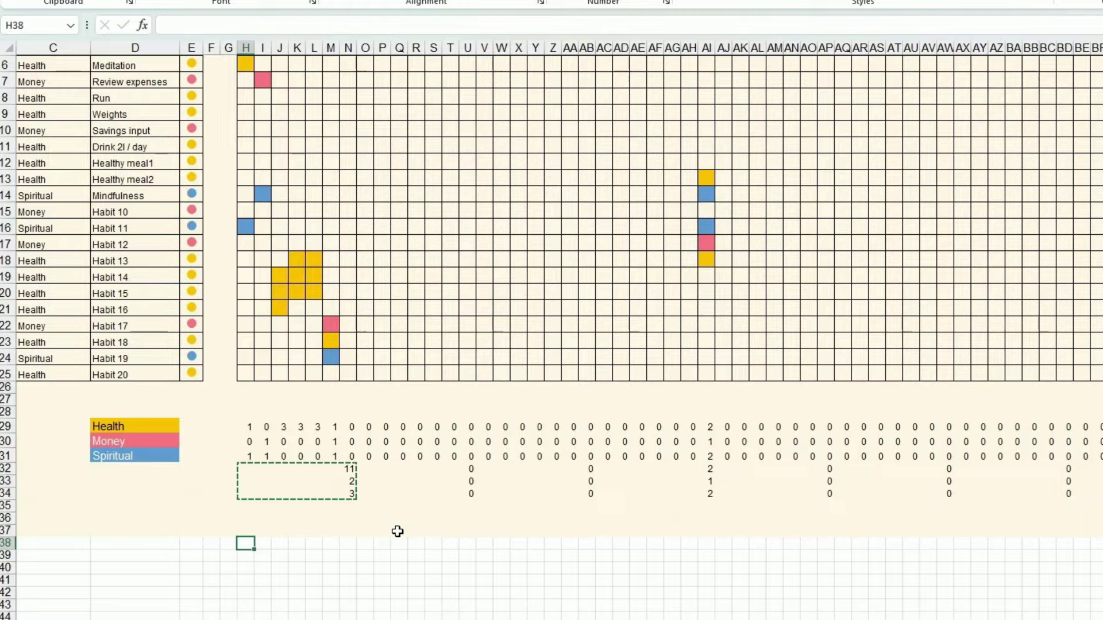
key(Left)
text(0)
key(Return)
text(0)
key(Return)
text(0)
key(Up)
key(Up)
key(Right)
Enter =H29+G38 in H38, fill it down to row 40 and across to column BR.
text(=)
key(Up)
key(Up)
key(Up)
key(Up)
key(Up)
key(Up)
key(Up)
key(Up)
key(Up)
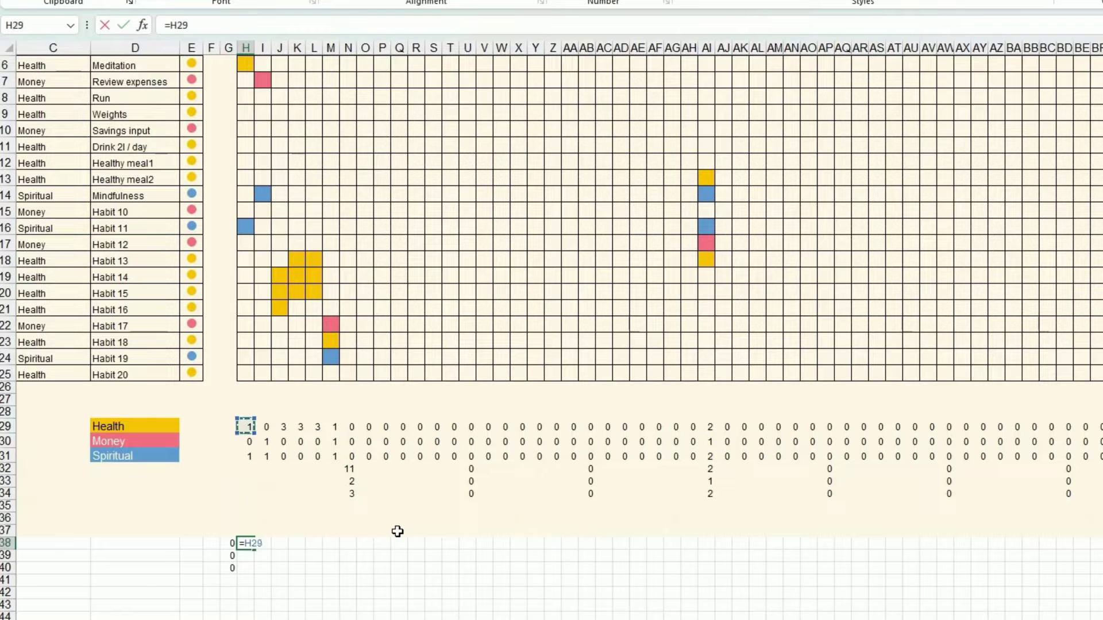
text(+)
key(Left)
key(Return)
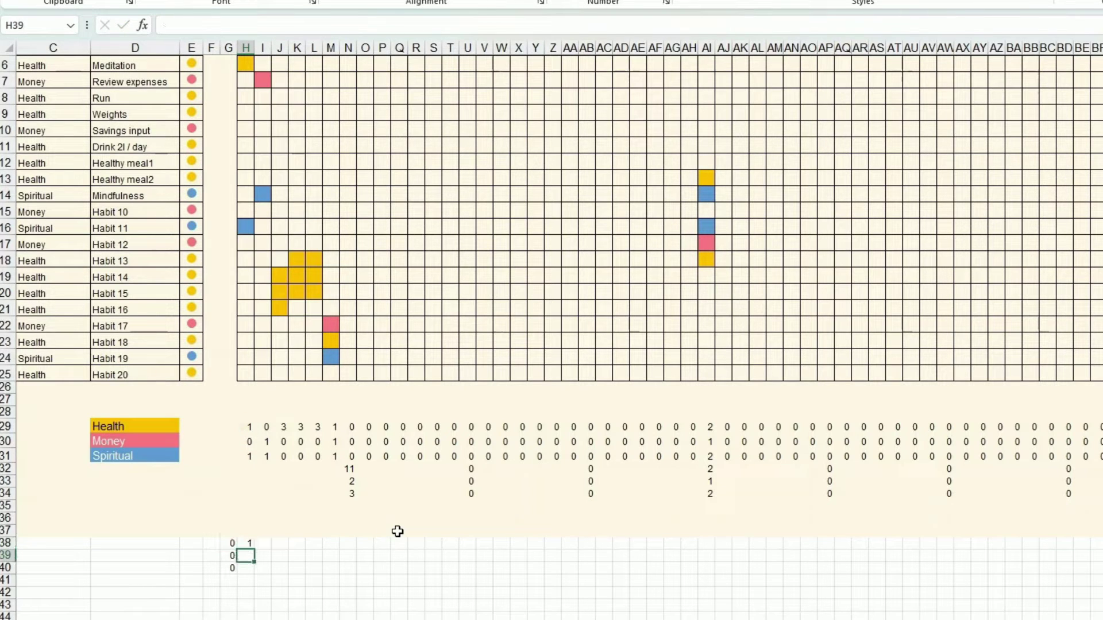
click(248, 543)
mouse_move(256, 549)
mouse_down()
mouse_move(257, 574)
mouse_move(815, 551)
mouse_move(1100, 554)
mouse_up()
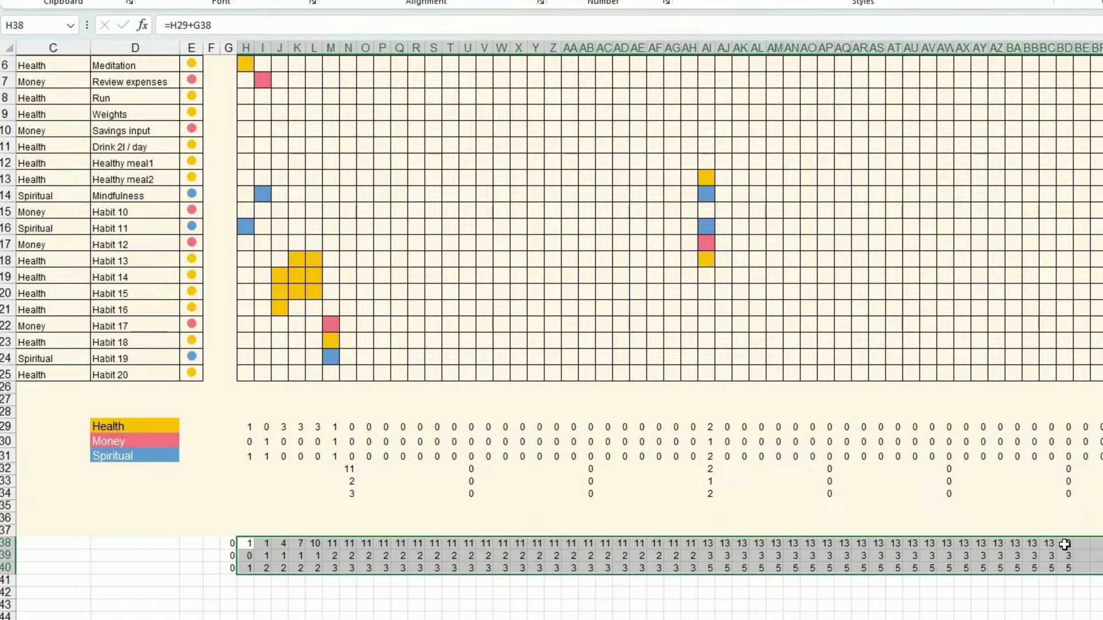
drag(103, 428, 112, 457)
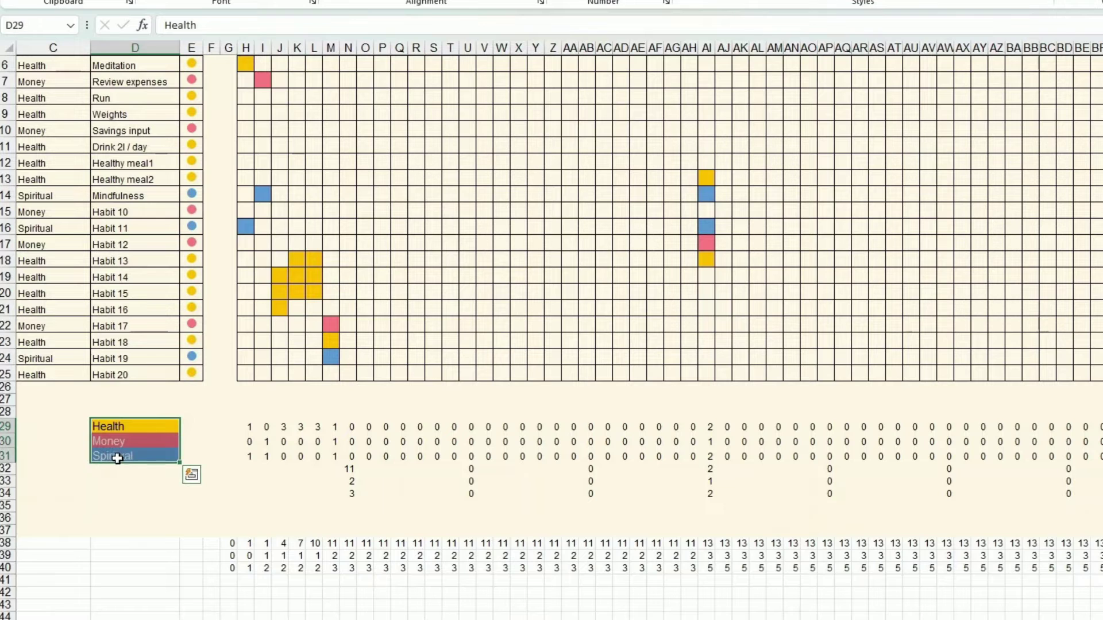
Paste the Health, Money and Spiritual labels beside the weekly totals, running totals and summary rows.
key(ctrl+c)
click(138, 543)
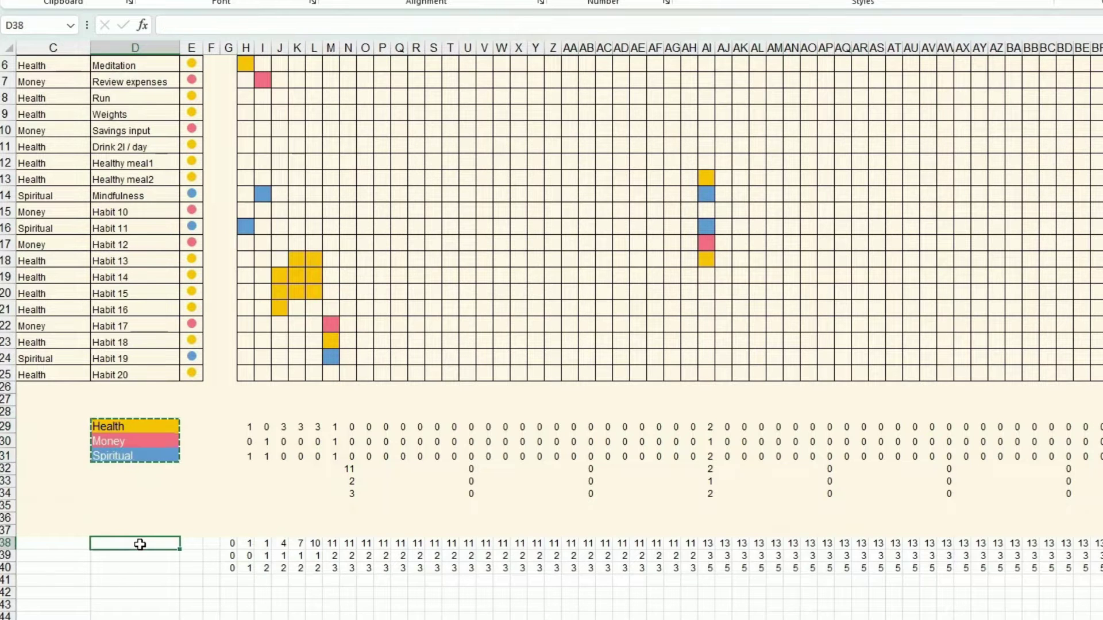
key(ctrl+v)
click(150, 469)
key(ctrl+v)
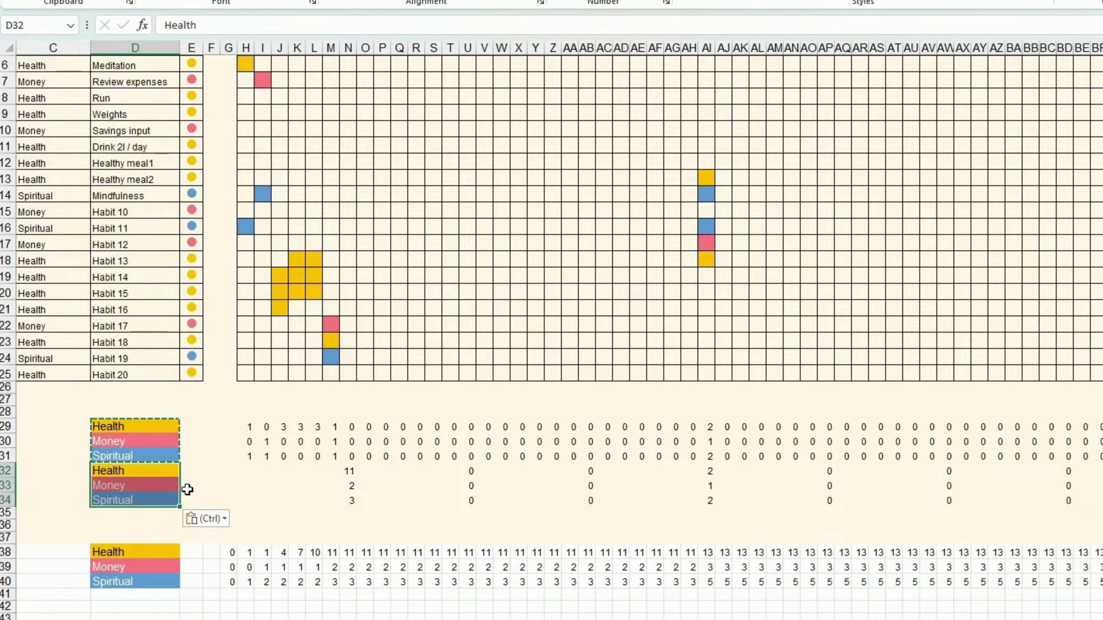
scroll(204, 519, down, 2)
click(156, 535)
key(ctrl+v)
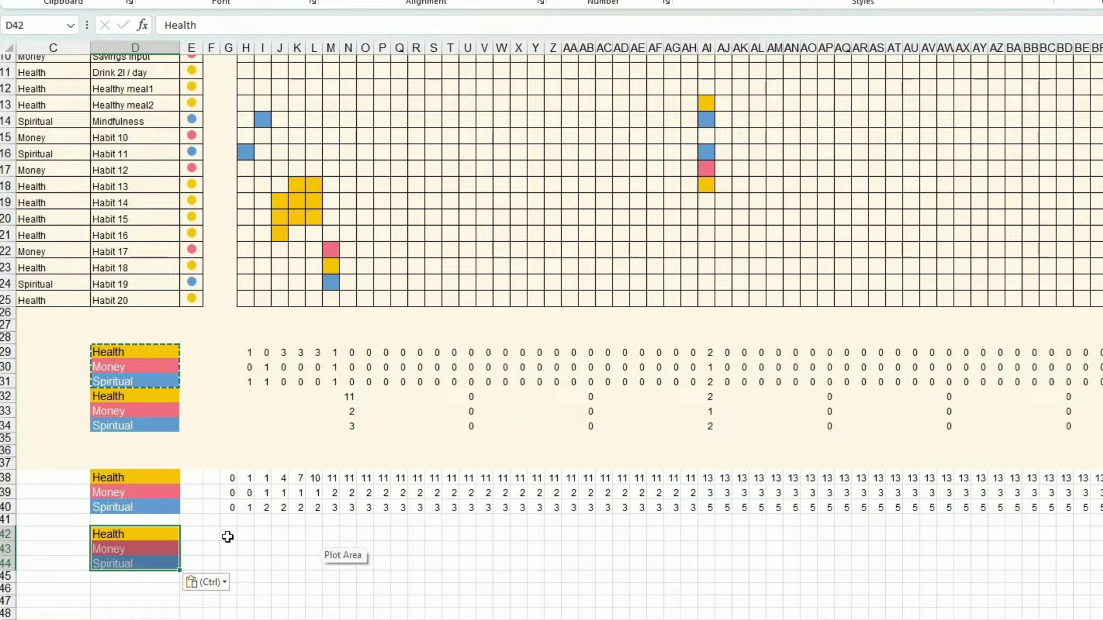
Link the first three summary cells in row 42 to the weekly Health totals (=N32, =U32, =AB32).
click(247, 534)
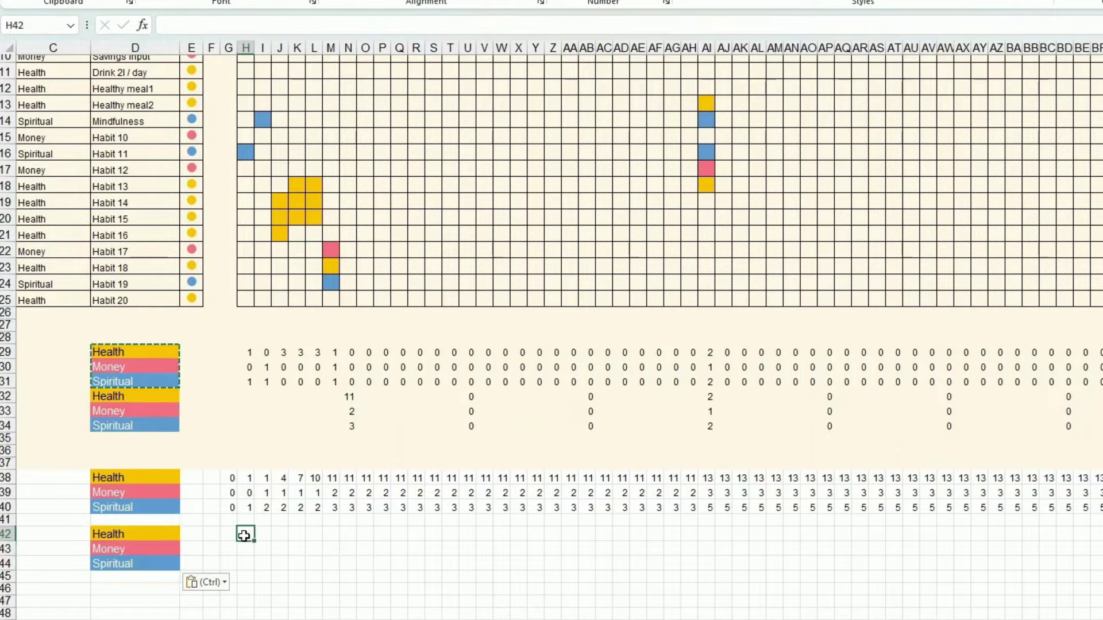
text(=)
click(348, 396)
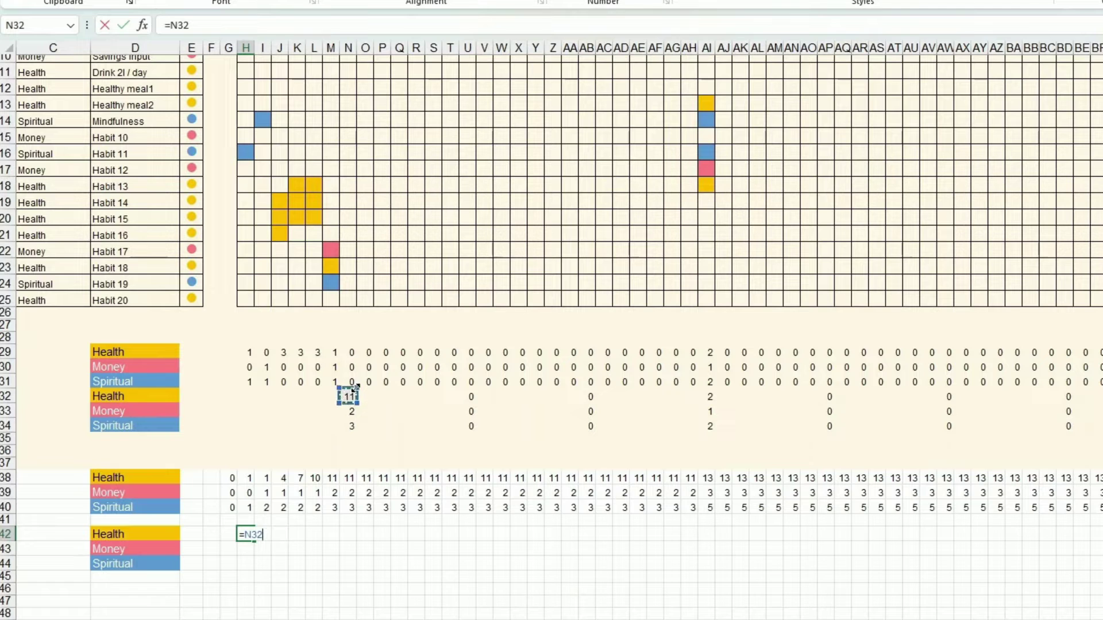
key(Return)
click(264, 537)
text(=)
click(470, 397)
key(Return)
click(279, 535)
text(=)
click(592, 397)
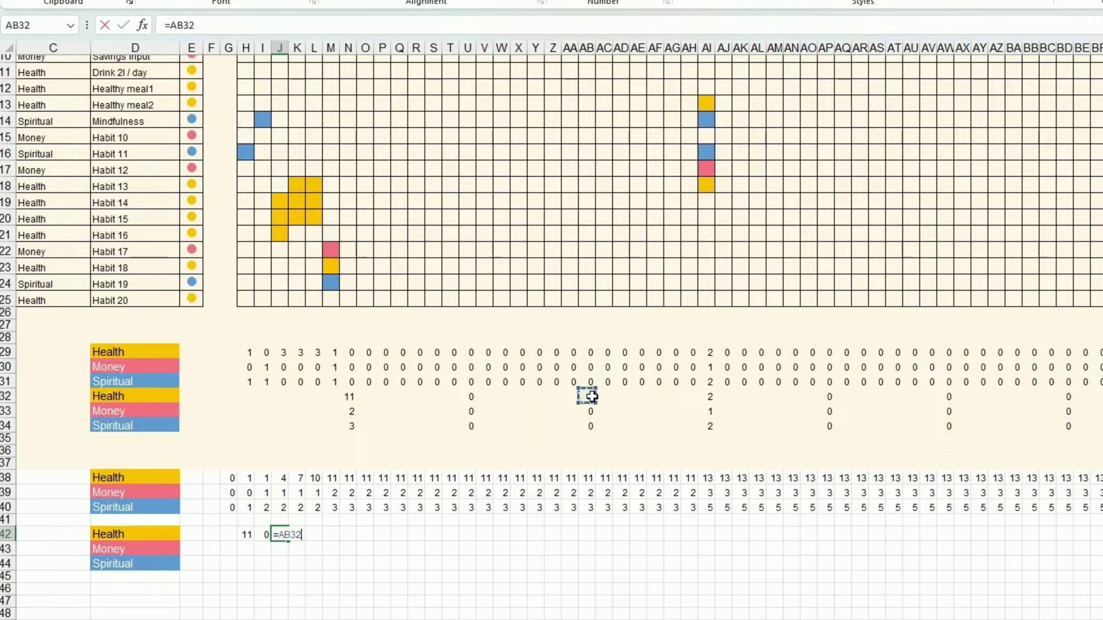
key(Return)
Link the remaining weeks' Health totals and fill the summary table out to P44.
click(297, 534)
text(=)
click(710, 397)
key(Return)
click(949, 397)
key(Return)
click(1068, 397)
drag(246, 535, 391, 573)
click(535, 577)
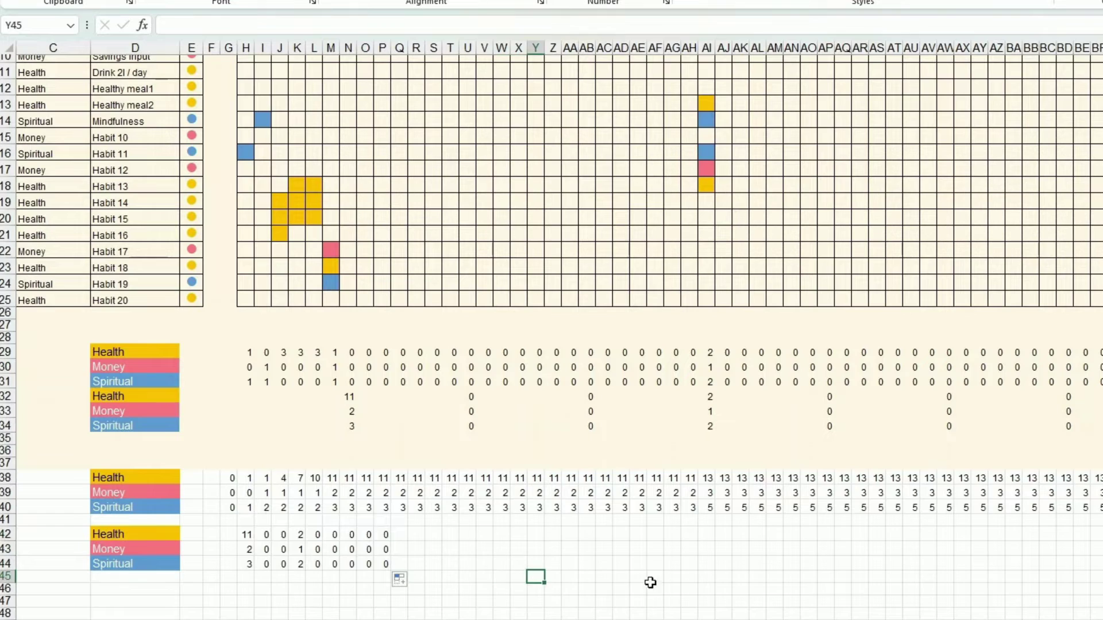
scroll(648, 581, up, 2)
Make row 3 much taller.
scroll(656, 588, down, 1)
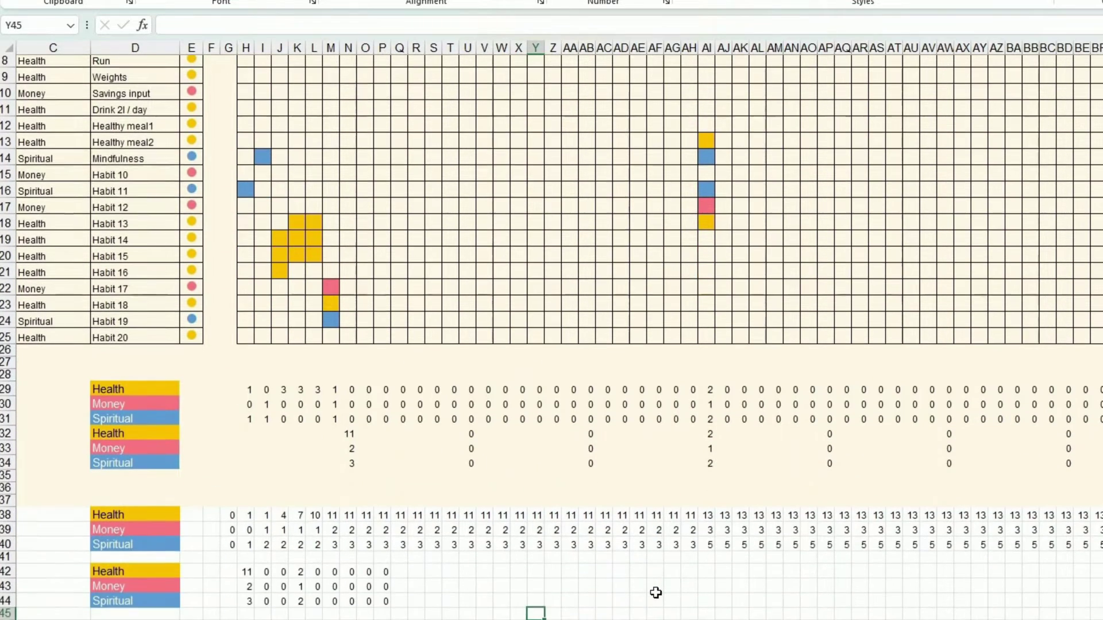
scroll(665, 570, up, 2)
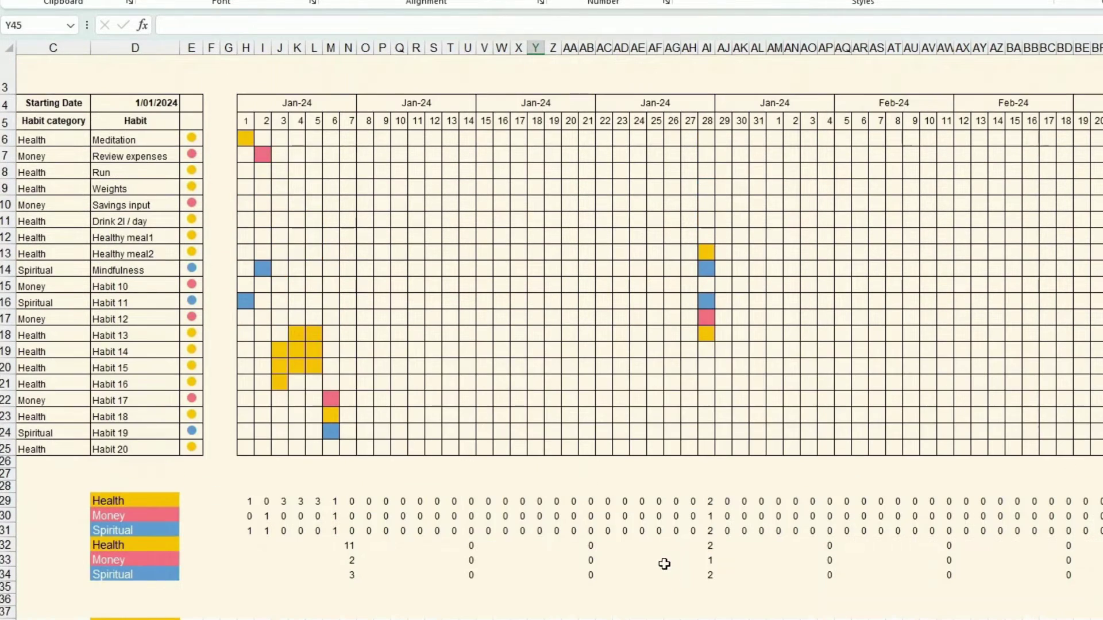
scroll(708, 563, down, 3)
scroll(711, 569, up, 3)
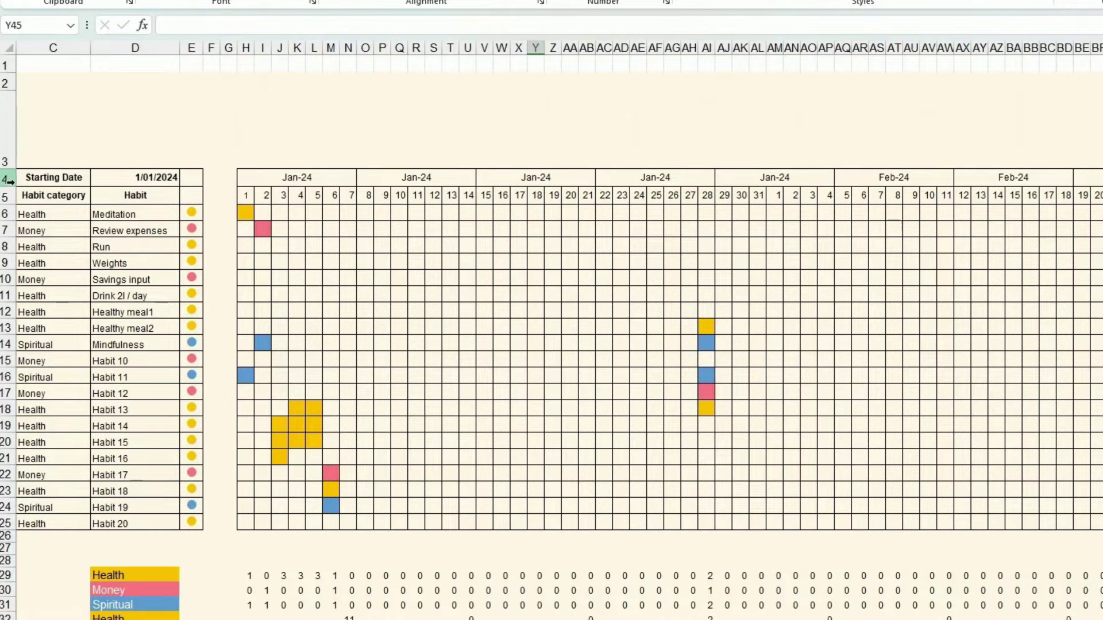
drag(9, 170, 4, 230)
click(314, 256)
Insert a line chart of the running totals G38:BR40 and move it over the habit grid.
scroll(377, 266, down, 5)
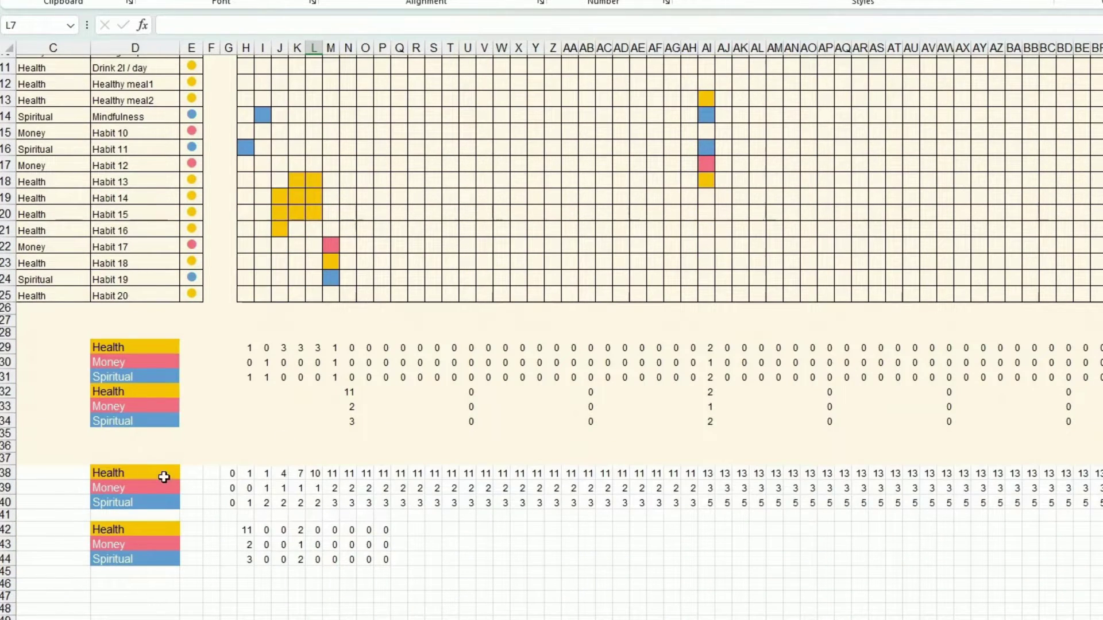
drag(136, 475, 141, 501)
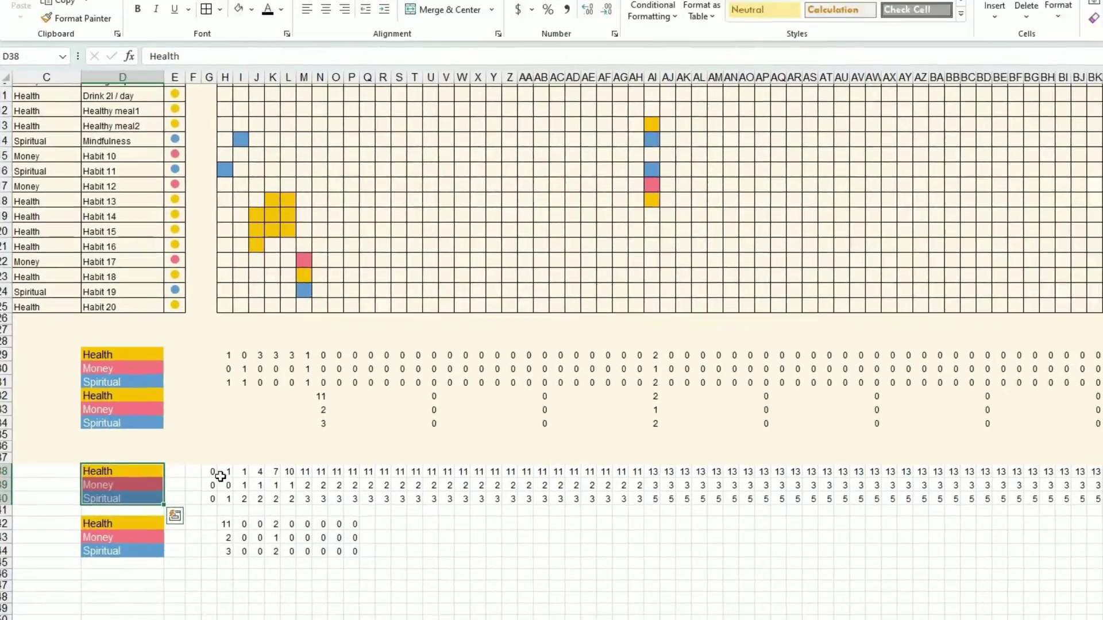
drag(229, 473, 997, 499)
drag(813, 490, 1064, 494)
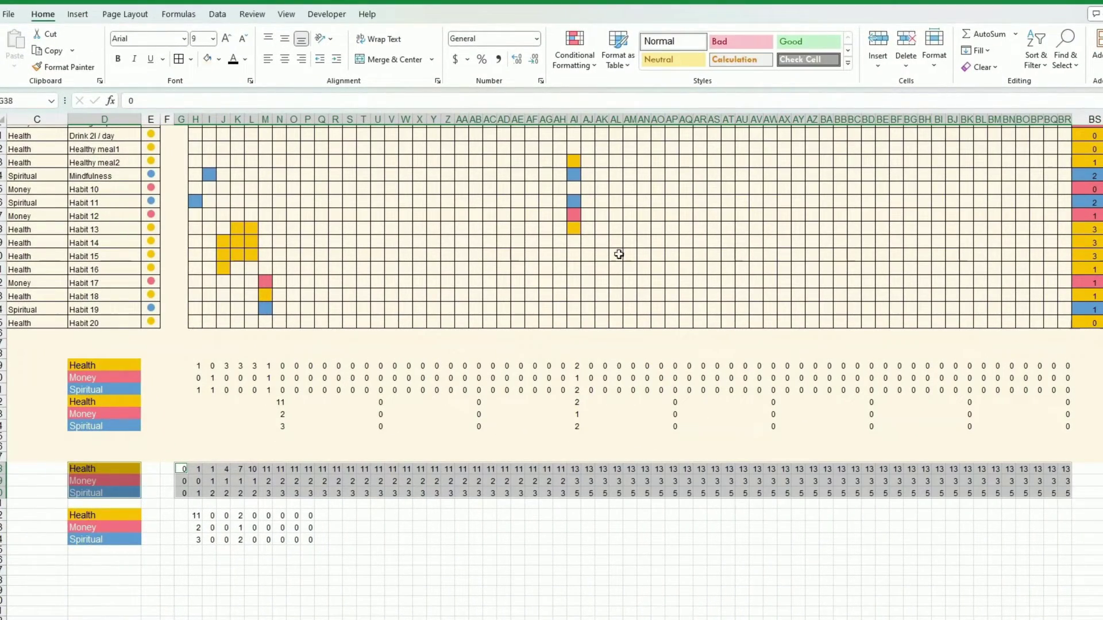
click(87, 17)
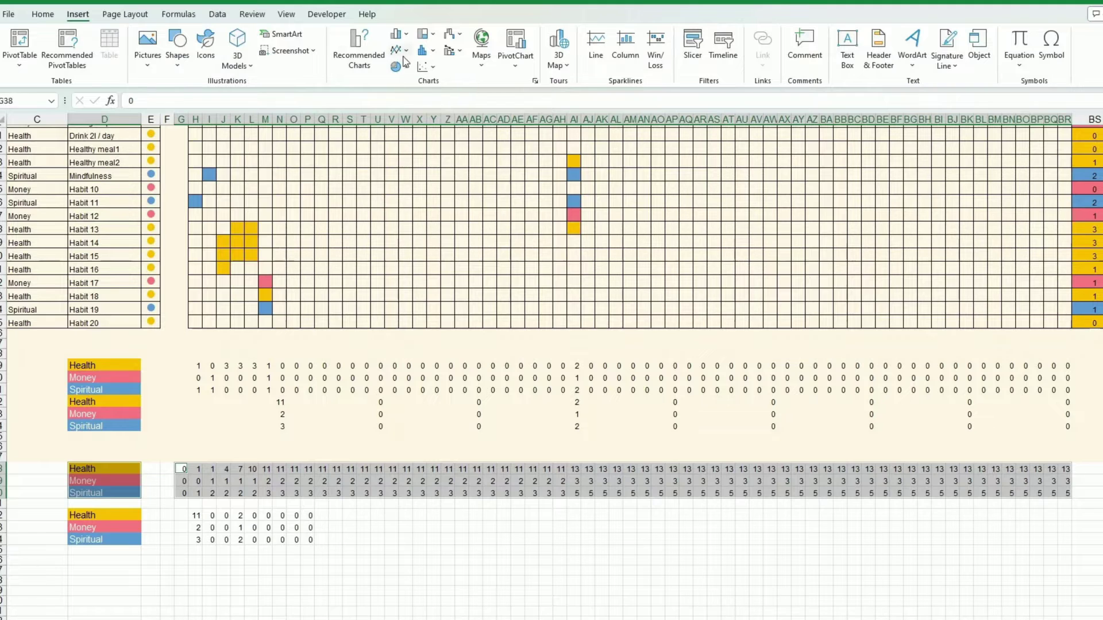
click(400, 50)
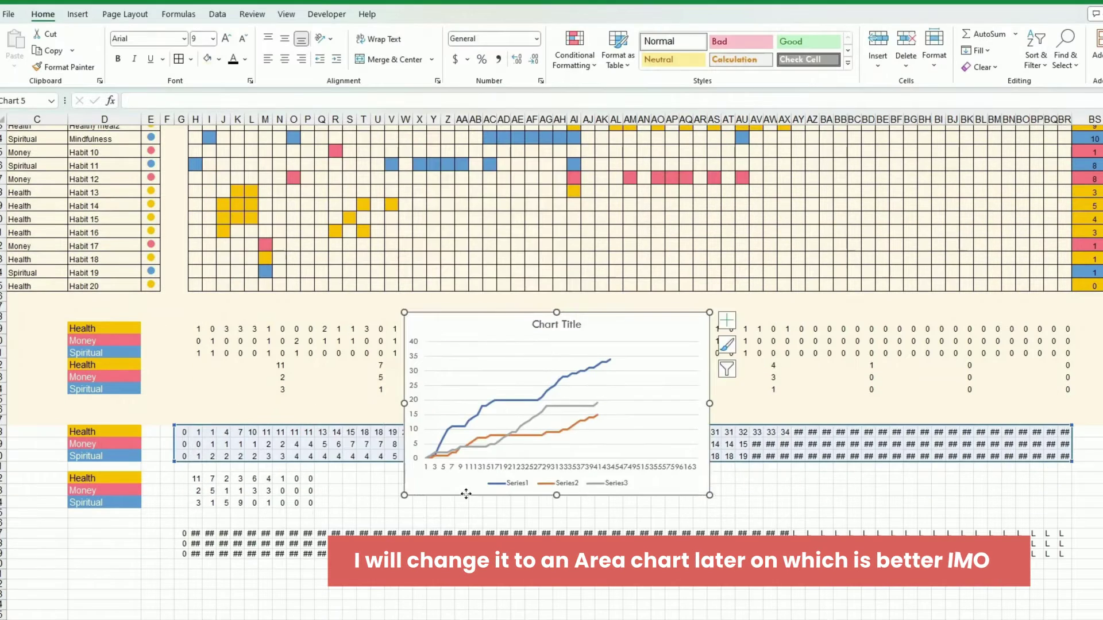
drag(466, 494, 312, 332)
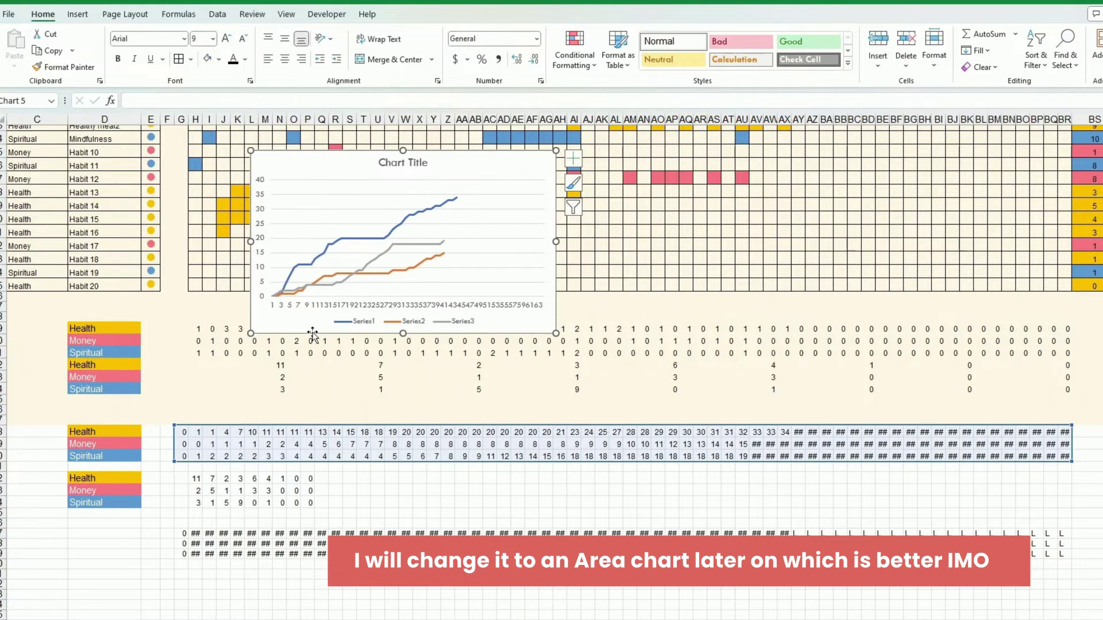
click(198, 479)
Insert a stacked column chart of weekly totals H42:P44 beside the line chart.
drag(199, 478, 311, 503)
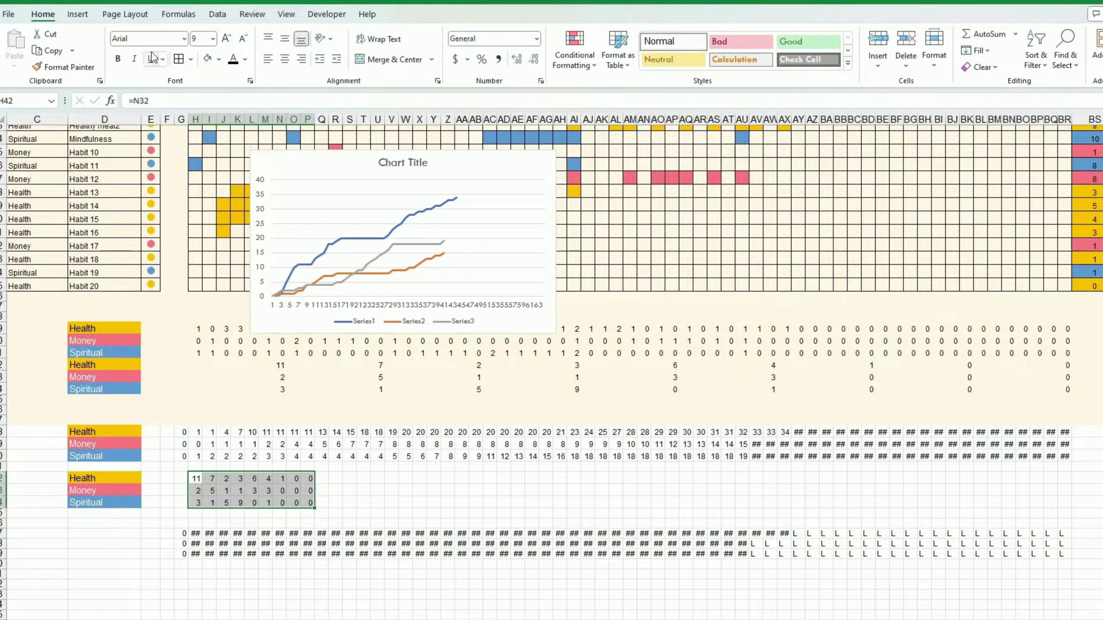
click(79, 15)
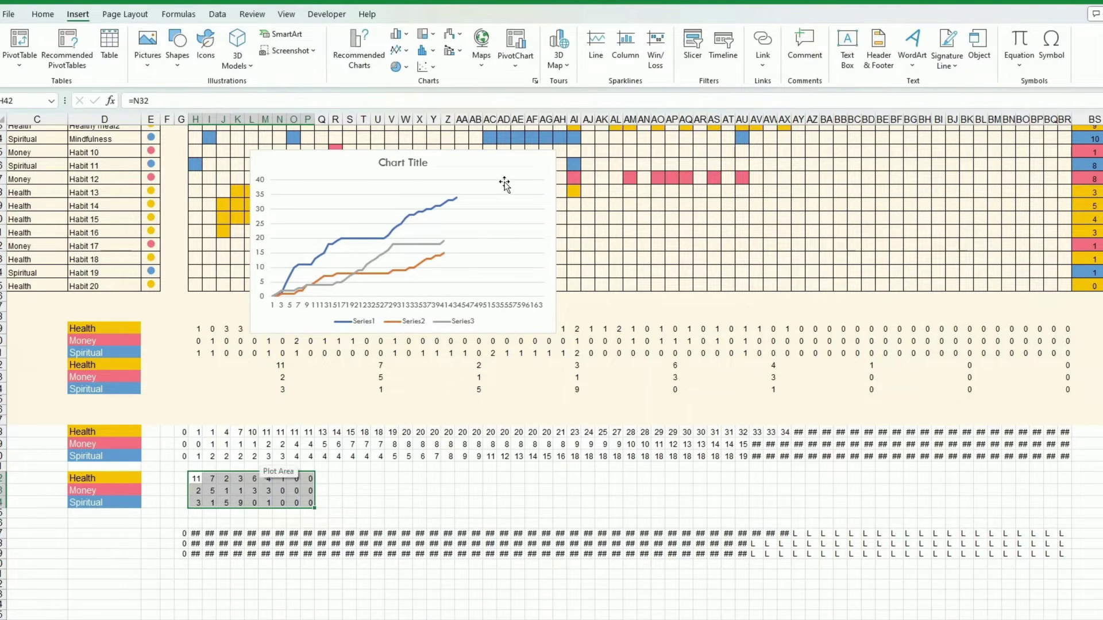
click(406, 38)
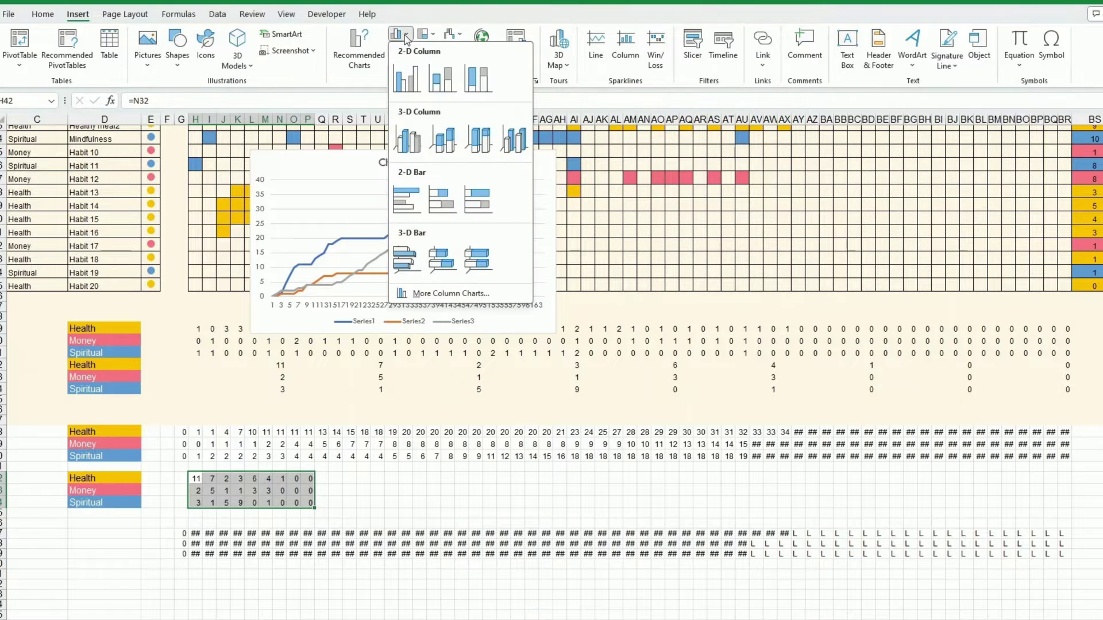
click(441, 85)
drag(680, 467, 789, 325)
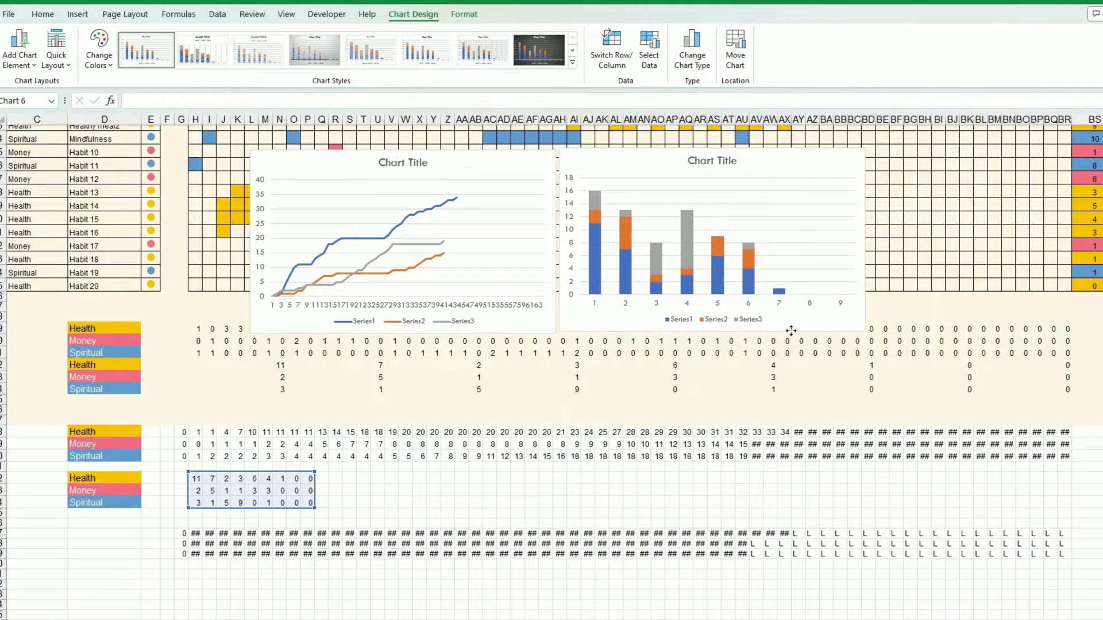
click(1012, 399)
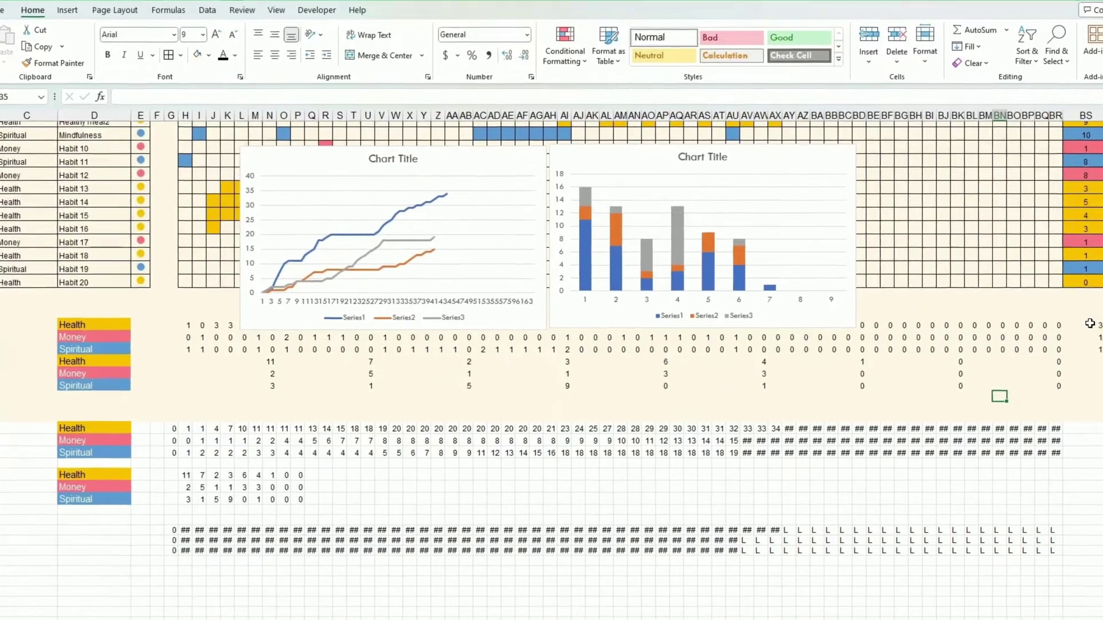
Commit the Health total formula =SUM(H29:BR29) in BS29.
click(1098, 328)
double_click(1053, 309)
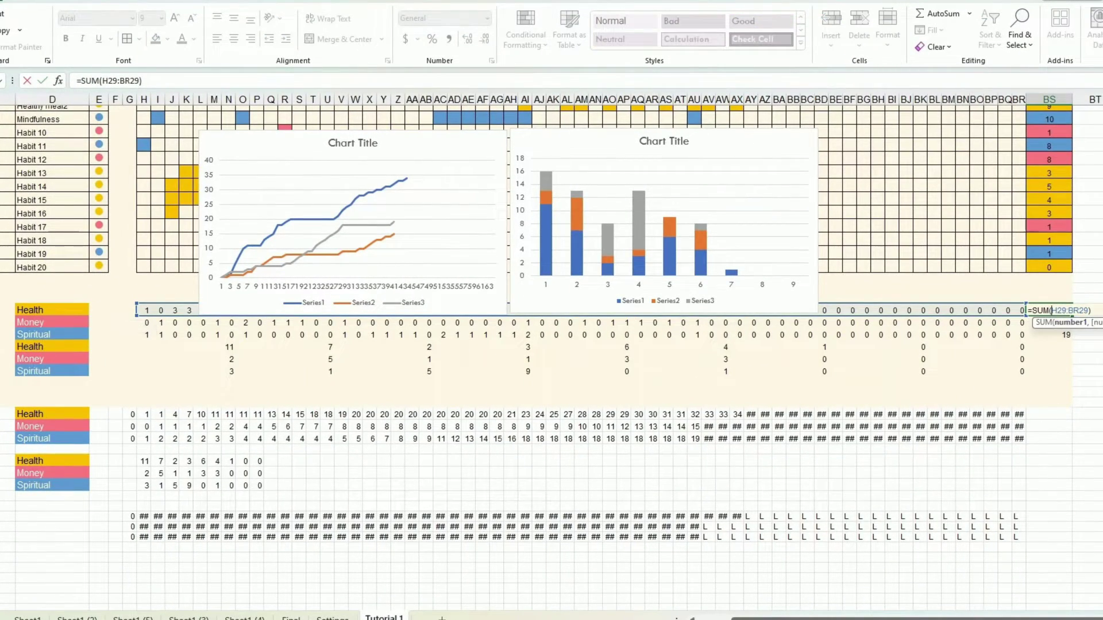
click(1049, 358)
Select labels D29:D31 together with totals BS29:BS31 (34, 15, 19).
drag(1052, 311, 1058, 333)
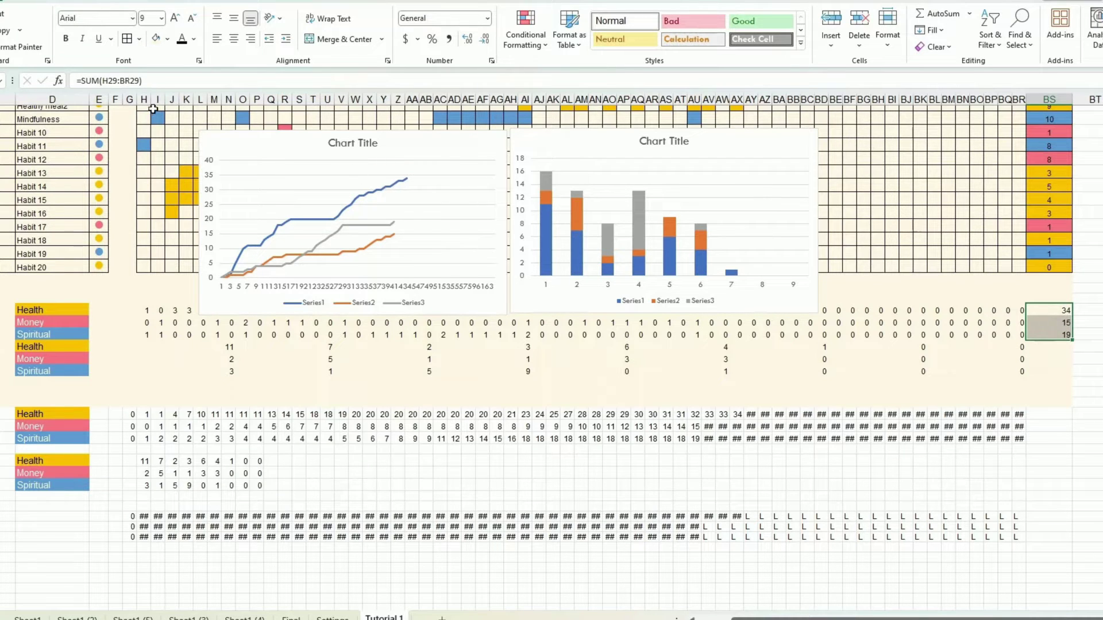
drag(55, 311, 61, 331)
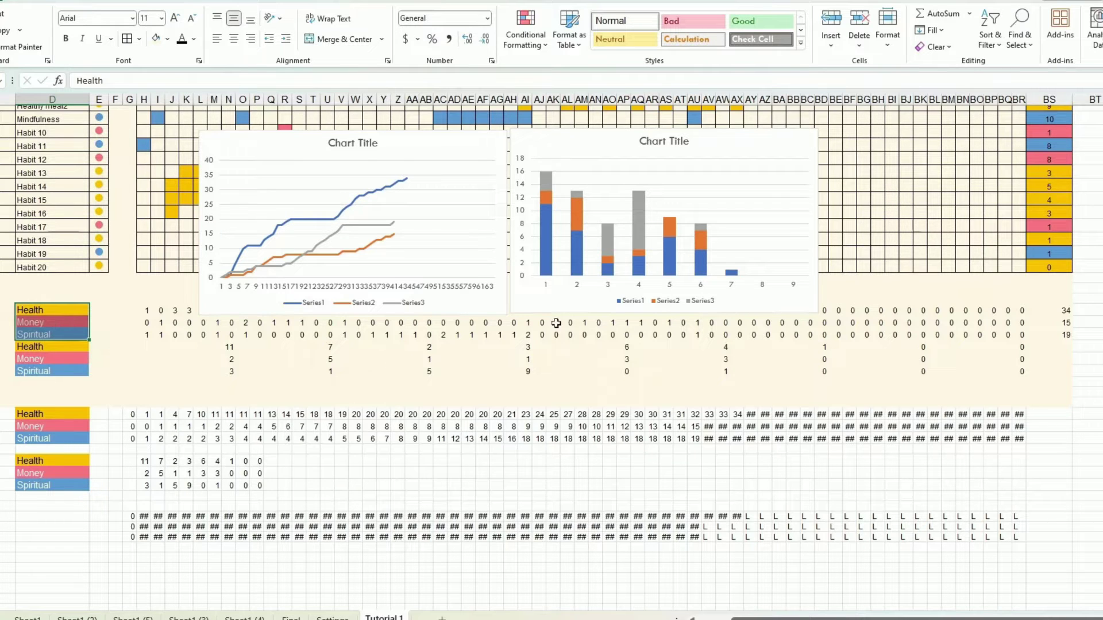
drag(1064, 306, 1062, 335)
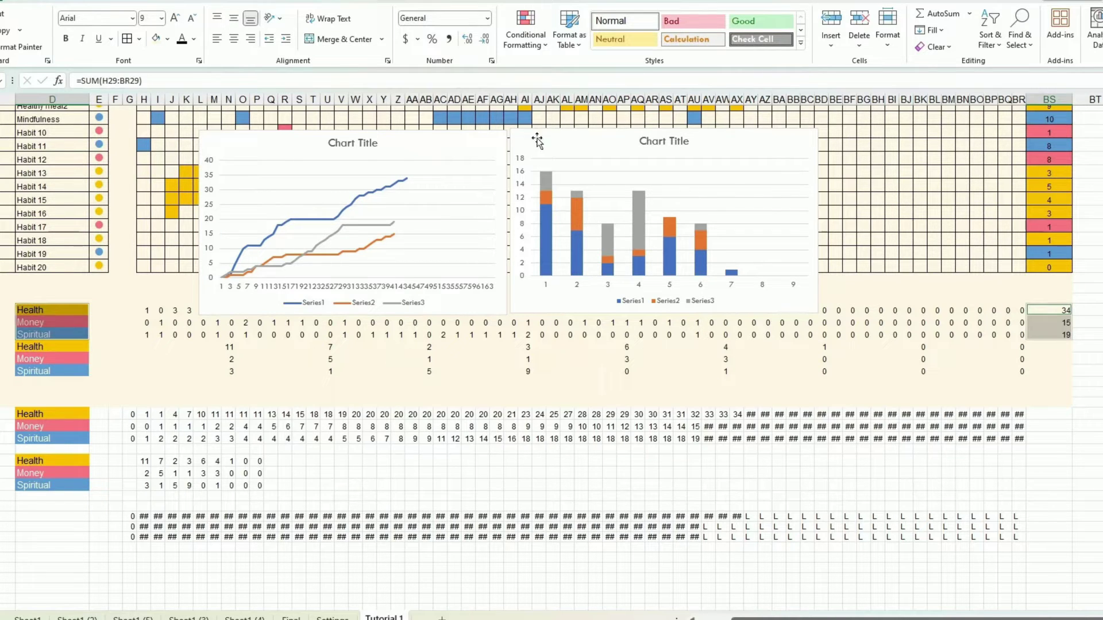
Insert a doughnut chart of the category totals and place it at the sheet's top-left.
click(30, 2)
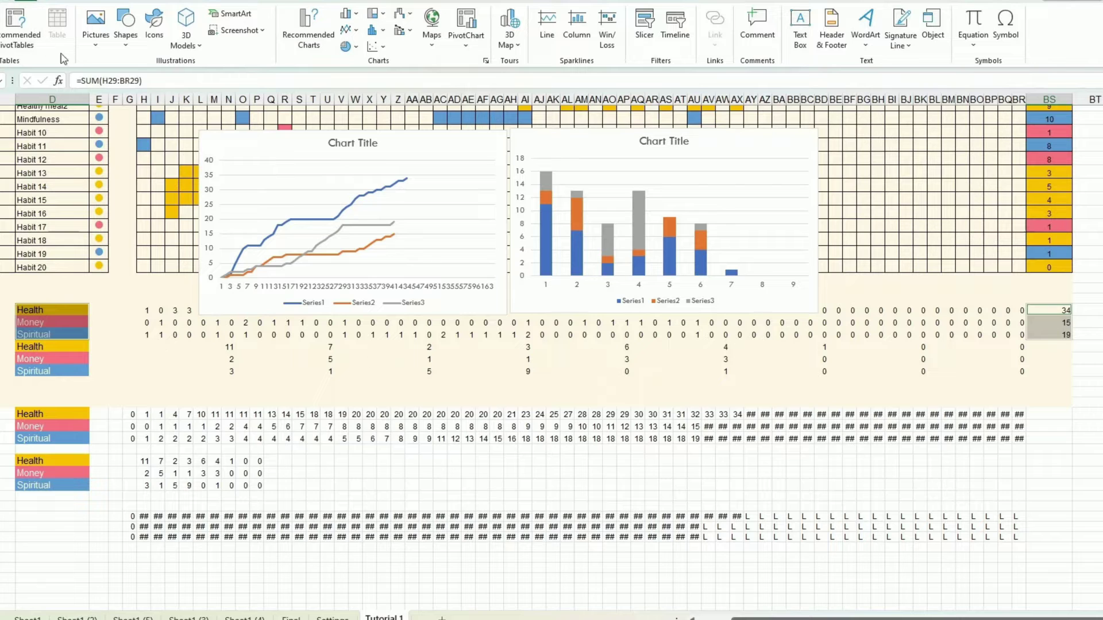
click(354, 47)
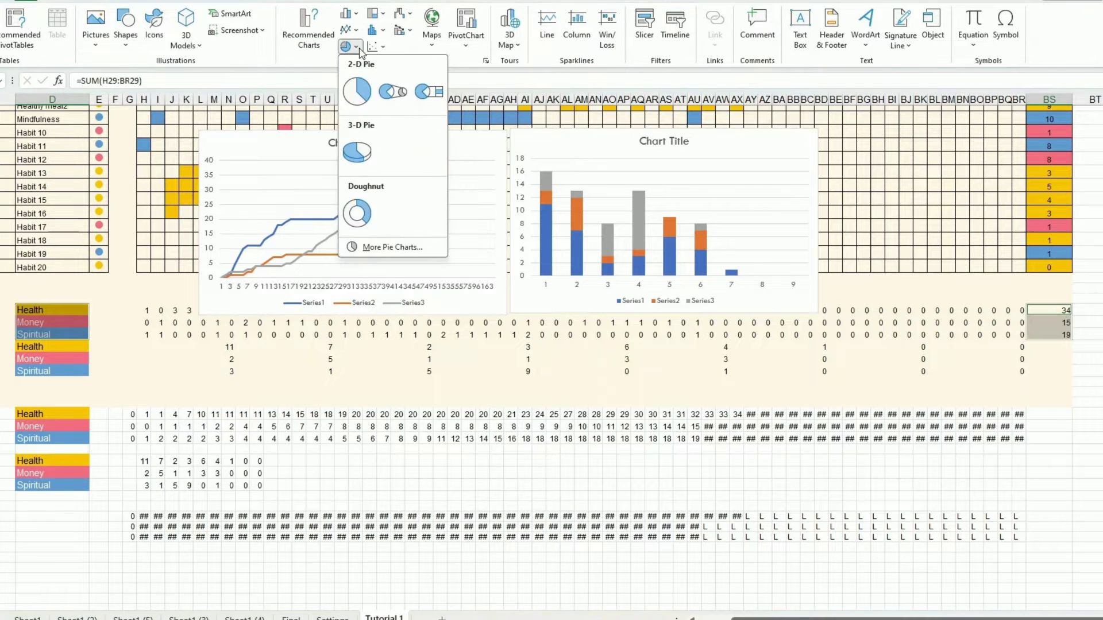
click(358, 213)
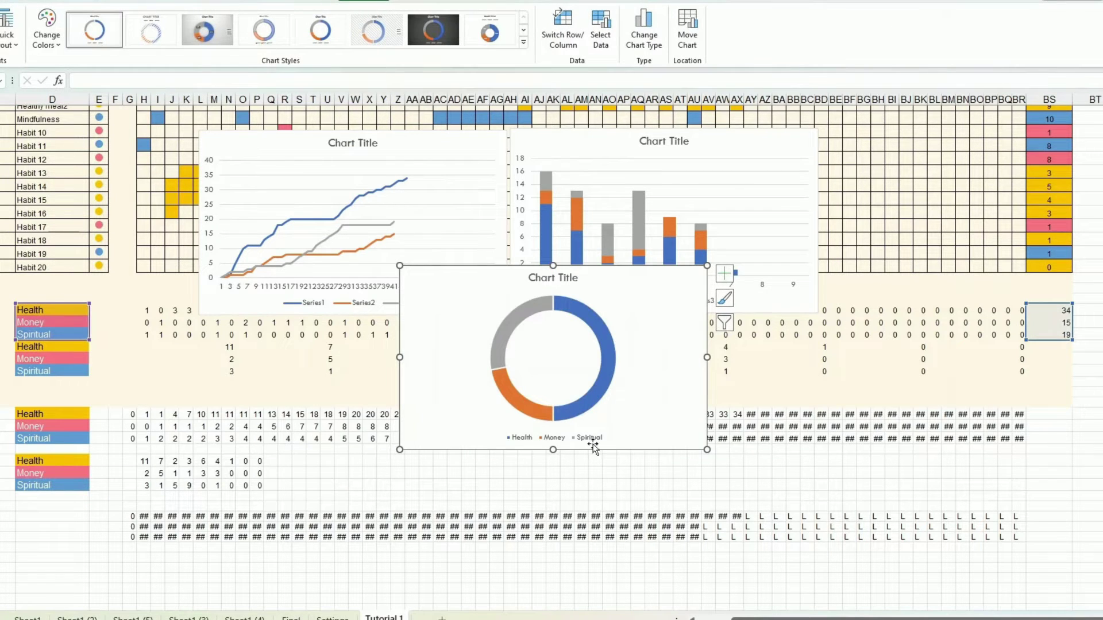
drag(593, 447, 999, 327)
scroll(953, 438, up, 6)
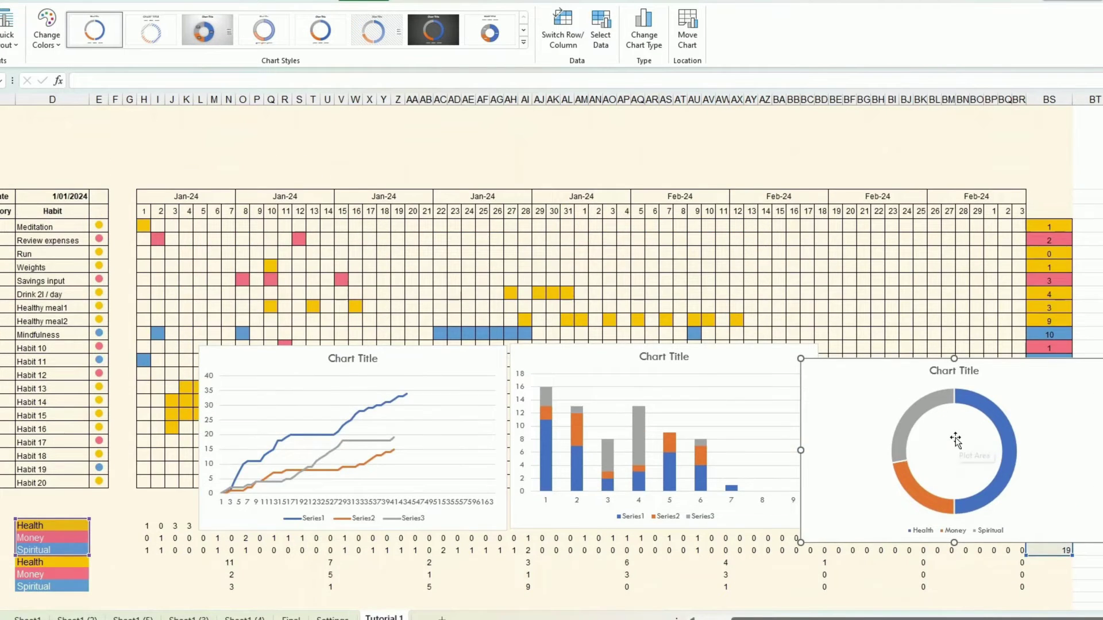
drag(955, 439, 49, 155)
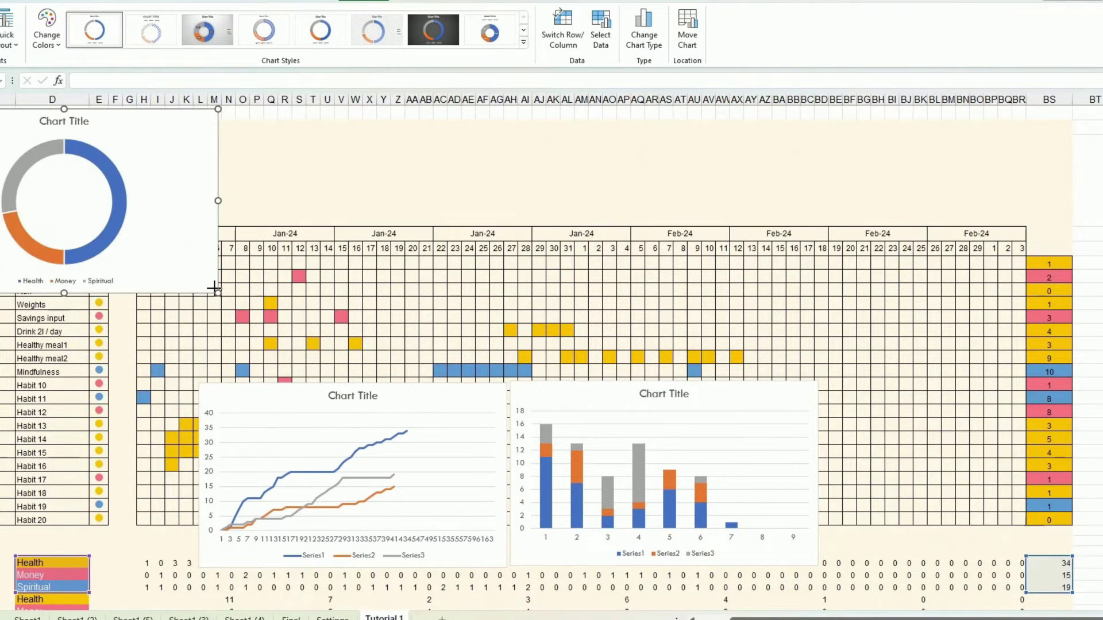
Move the line and column charts up beside the doughnut and select all three charts.
scroll(44, 236, up, 1)
drag(426, 428, 418, 185)
click(713, 456)
drag(713, 457, 965, 153)
drag(401, 181, 423, 109)
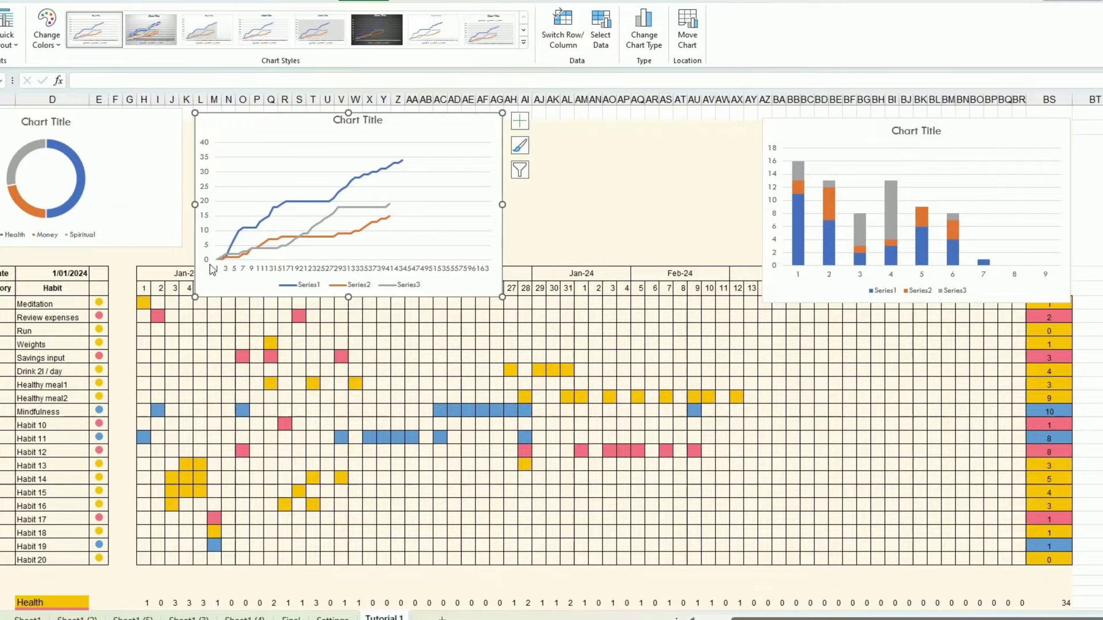
click(158, 250)
ctrl+click(356, 261)
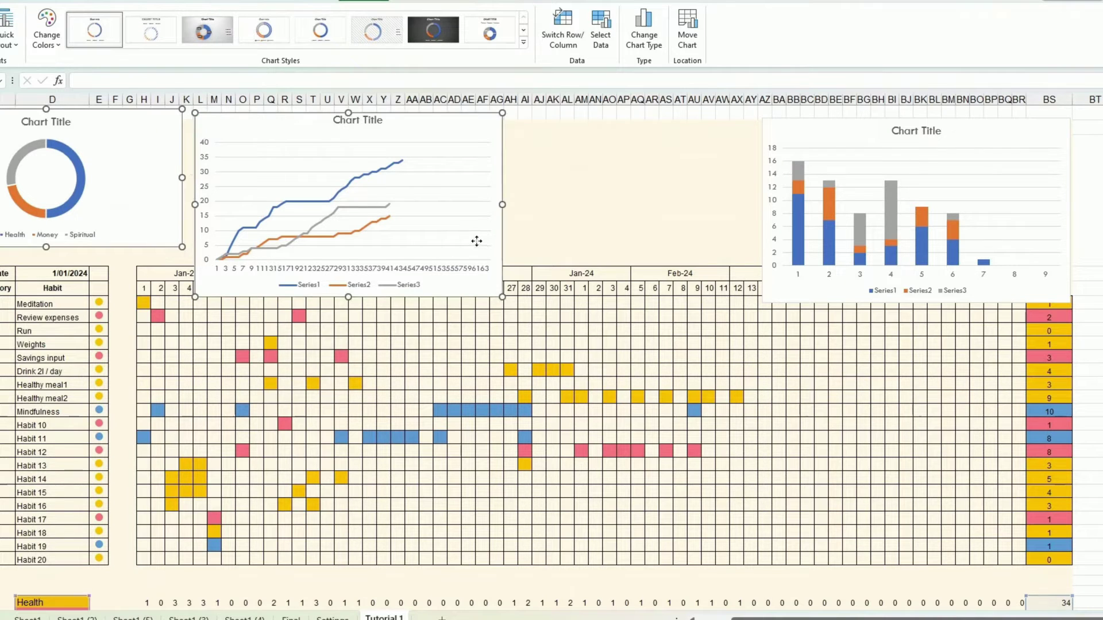
ctrl+click(775, 285)
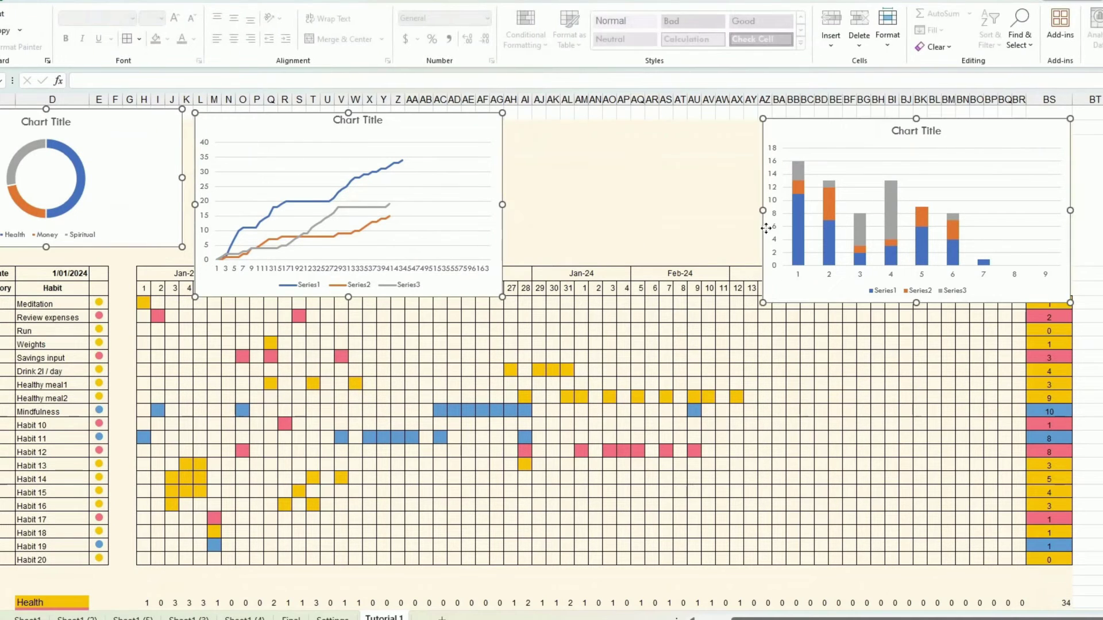
click(368, 3)
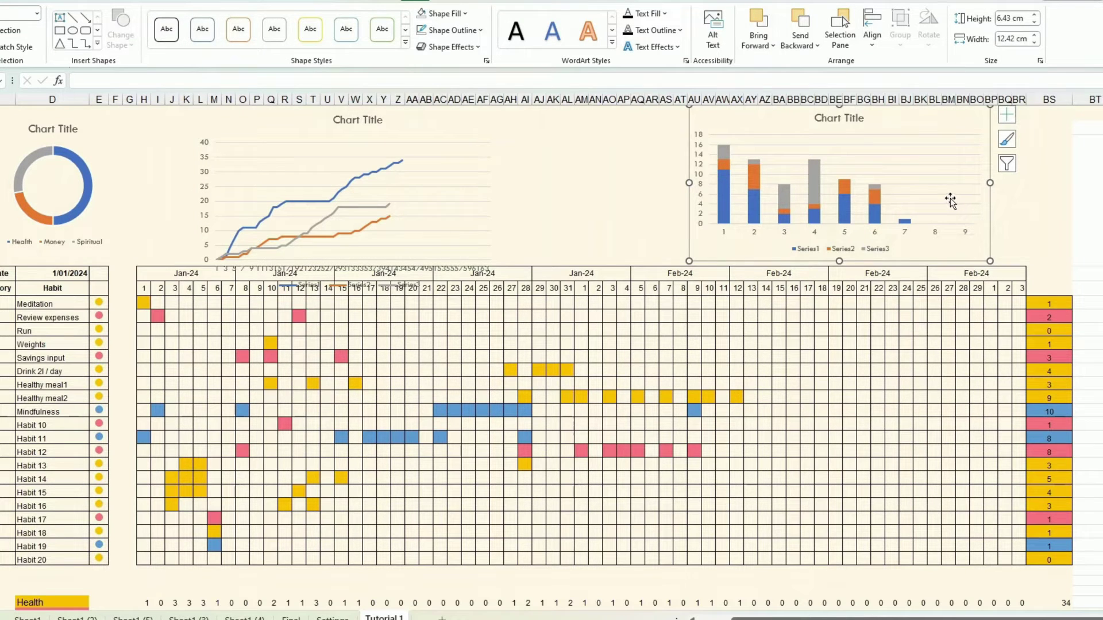
Give the column chart's horizontal axis the custom format "wk " # and delete its legend.
click(947, 194)
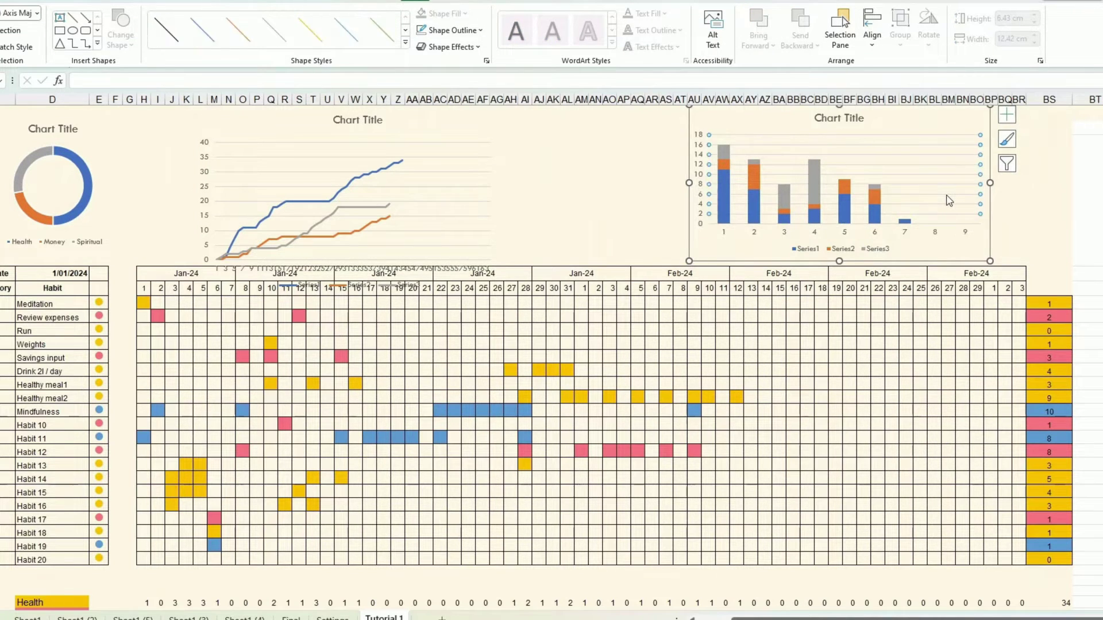
click(950, 196)
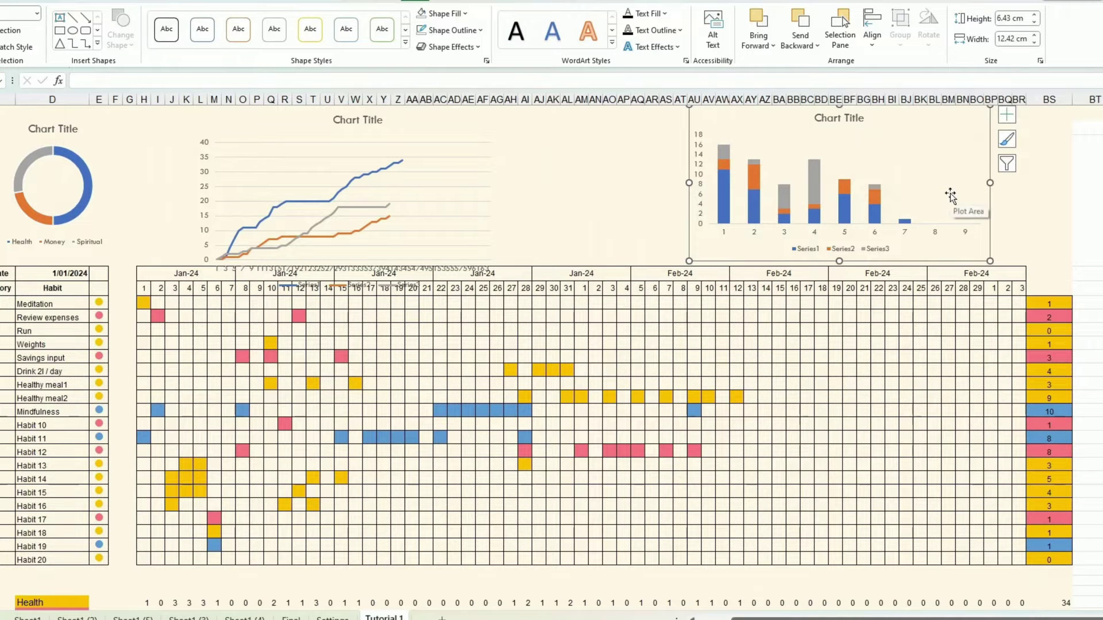
right_click(817, 232)
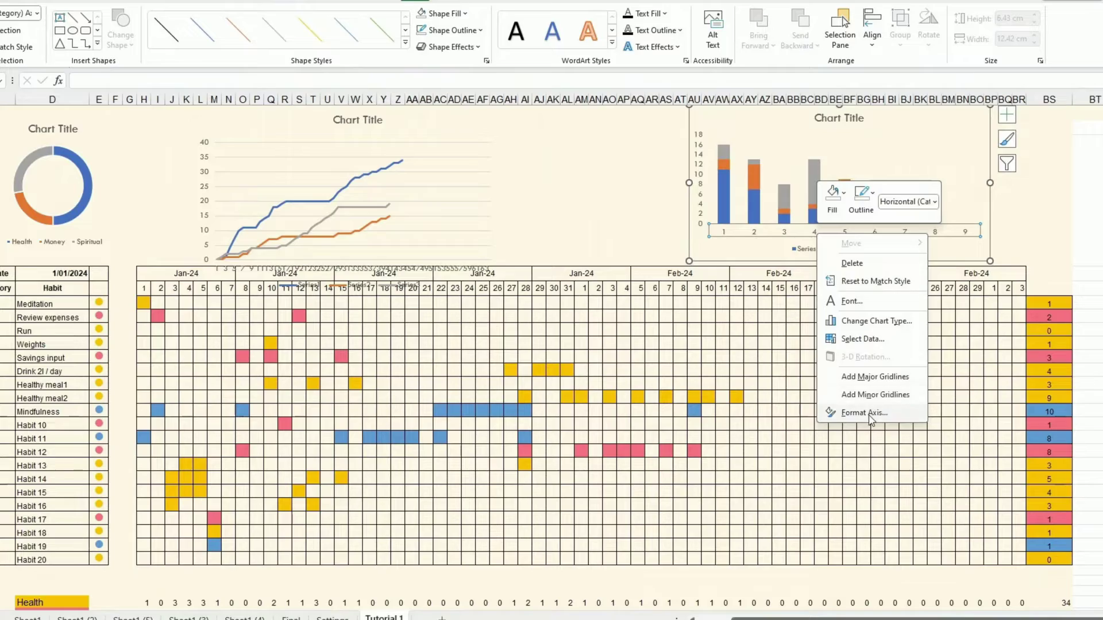
click(865, 413)
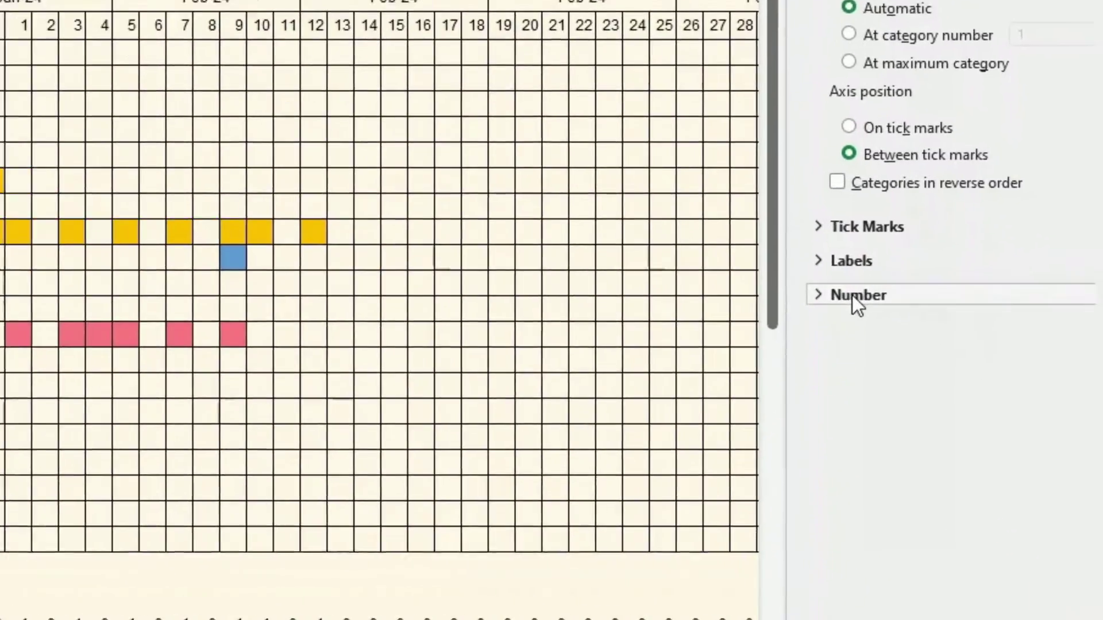
click(931, 356)
click(988, 466)
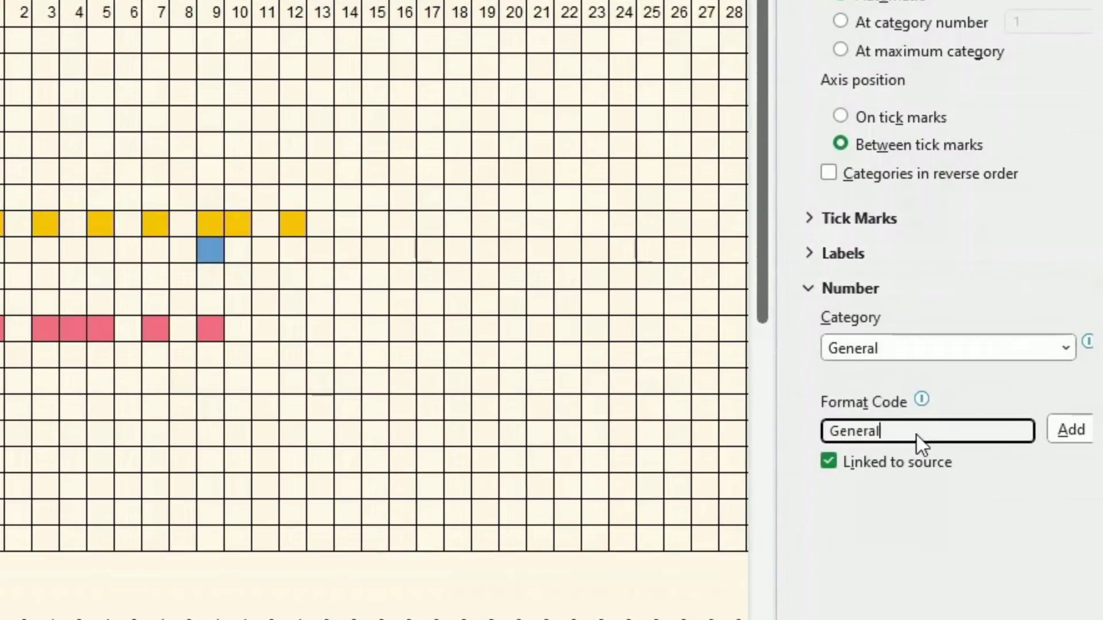
double_click(920, 432)
text("w)
text(k" 3)
key(BackSpace)
text(#)
click(1074, 430)
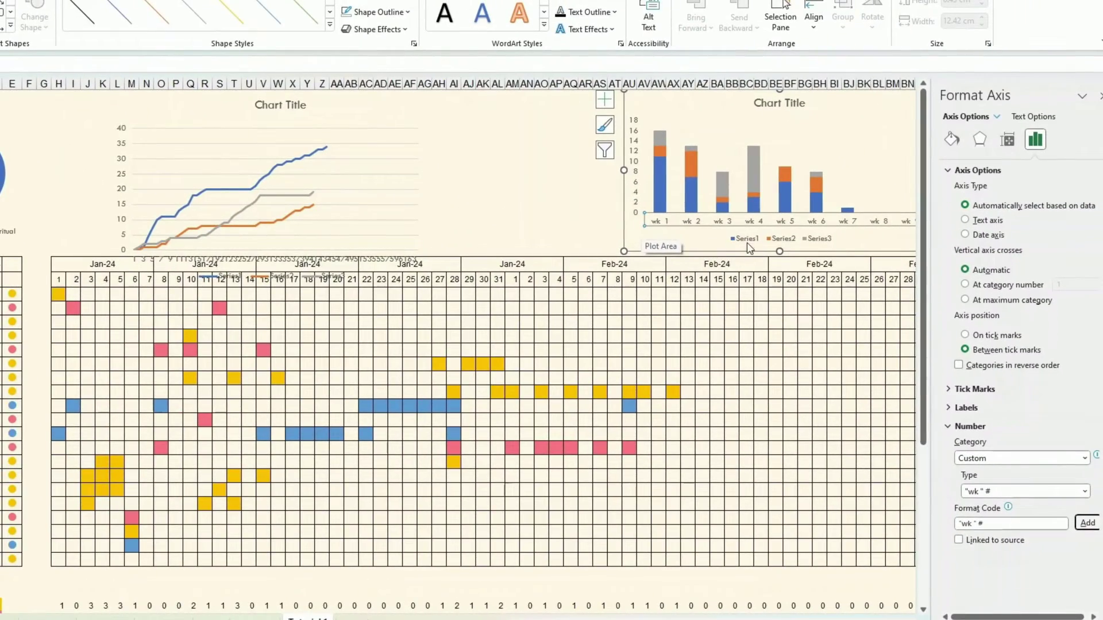
click(749, 241)
key(Delete)
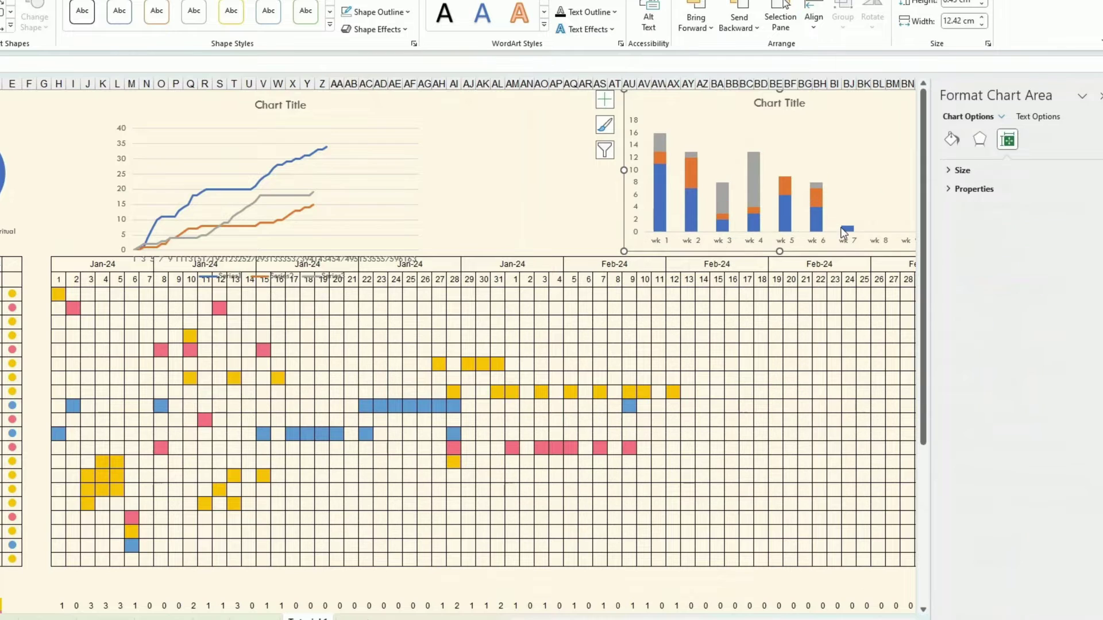
Set the column chart's series gap width to 50%.
click(659, 217)
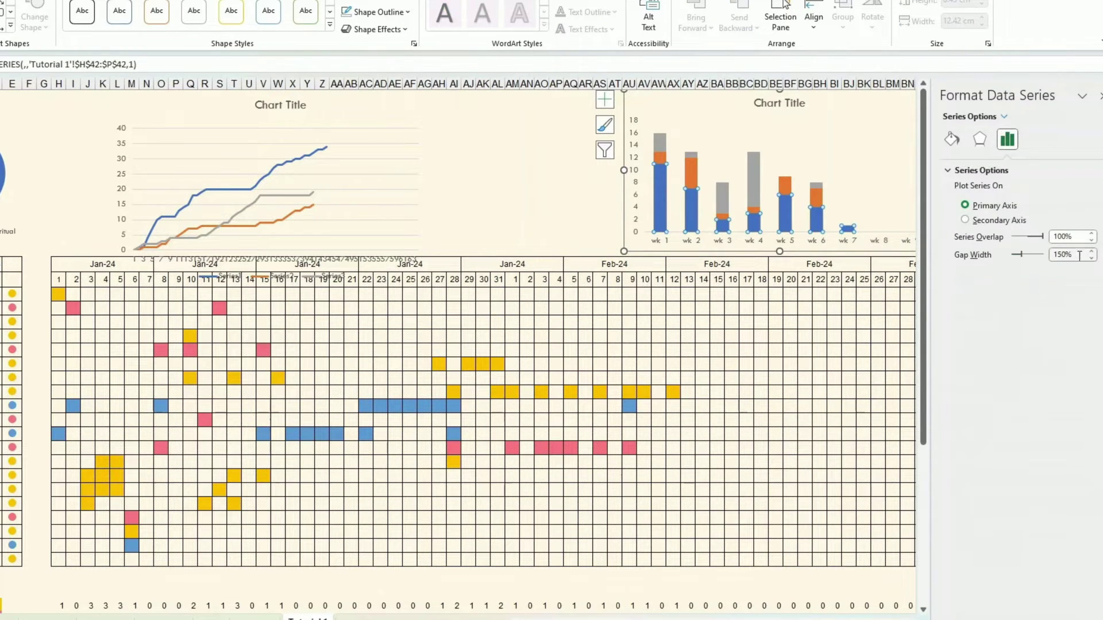
drag(1079, 257, 1055, 259)
key(Return)
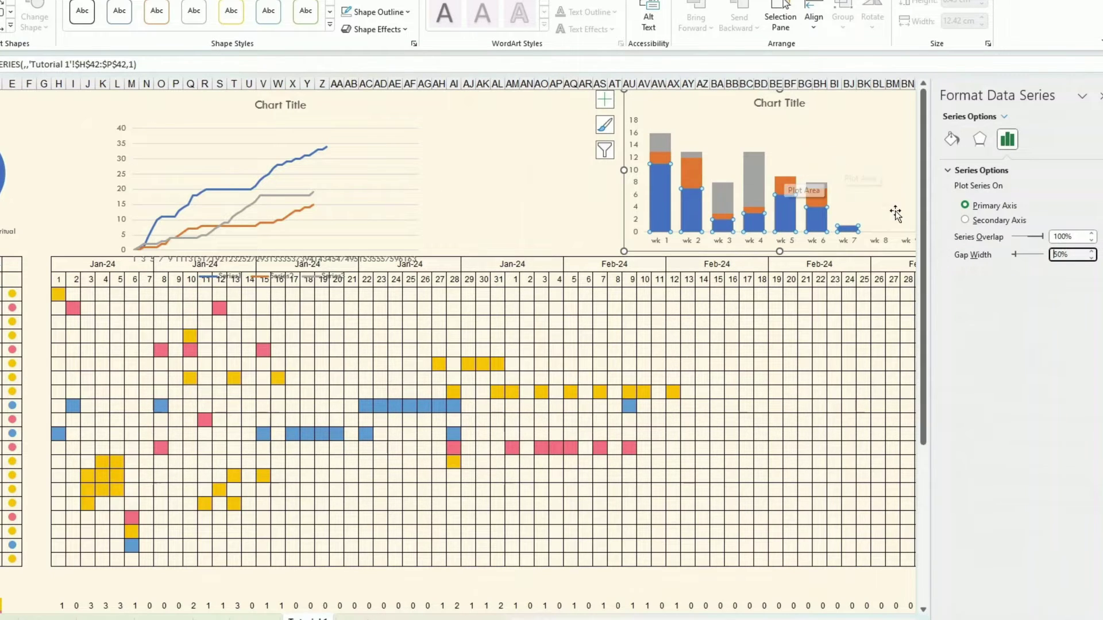
click(850, 335)
Colour the first (blue) column series gold.
click(660, 216)
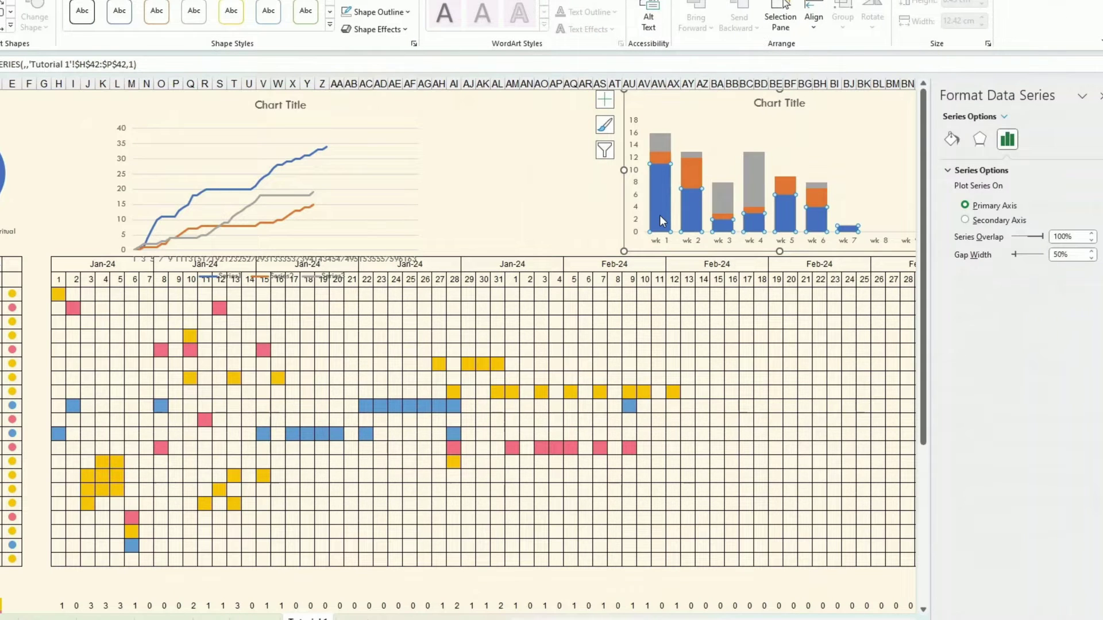
scroll(665, 287, down, 3)
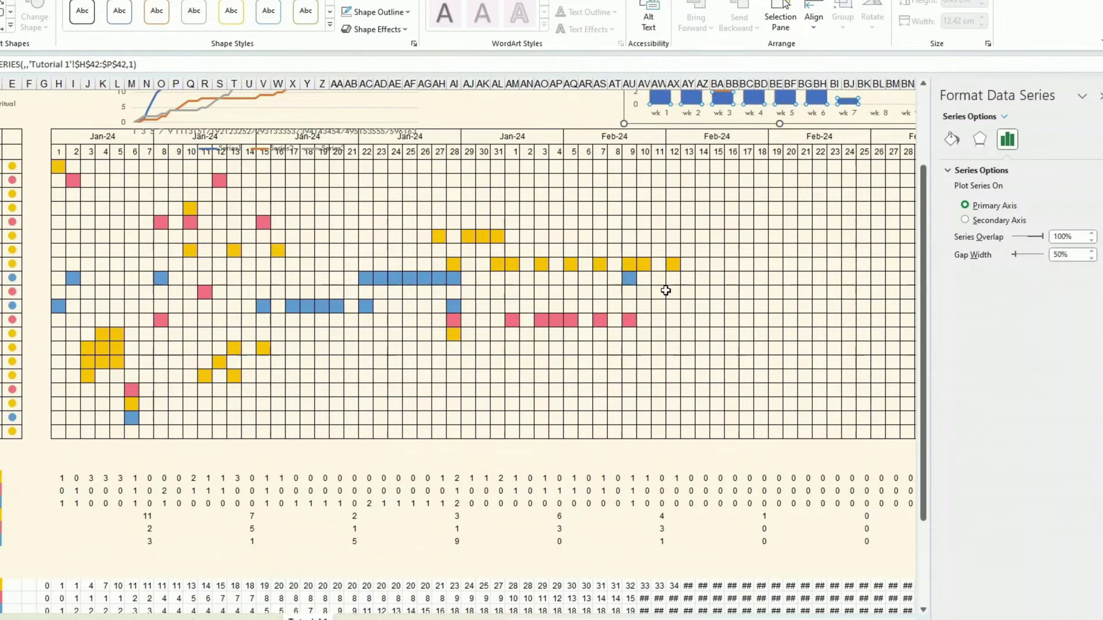
scroll(669, 293, down, 2)
scroll(670, 294, up, 5)
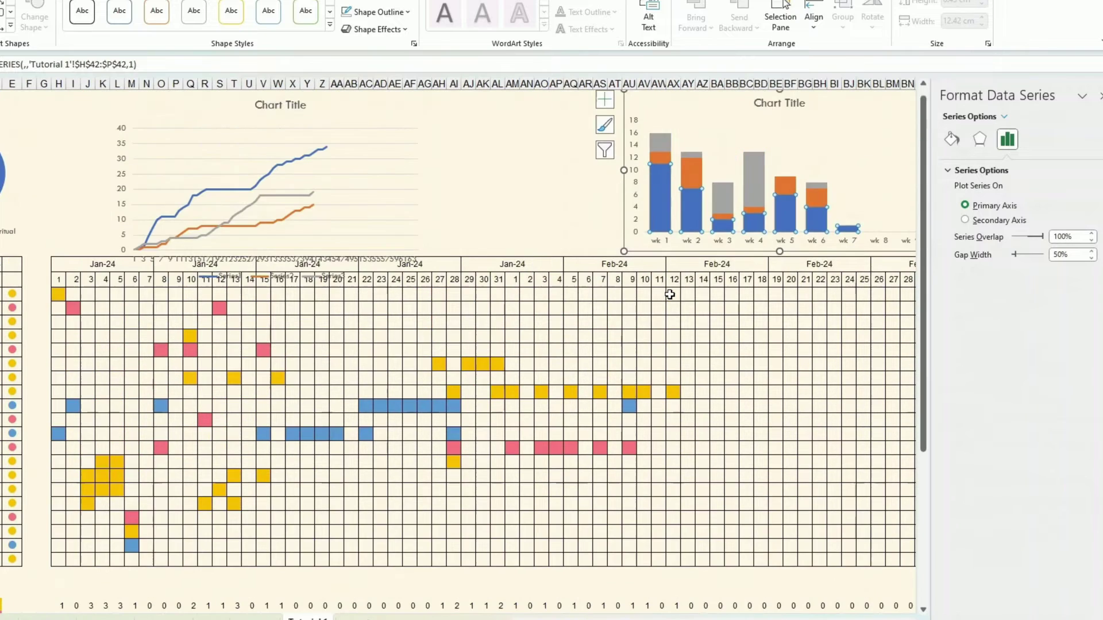
click(386, 2)
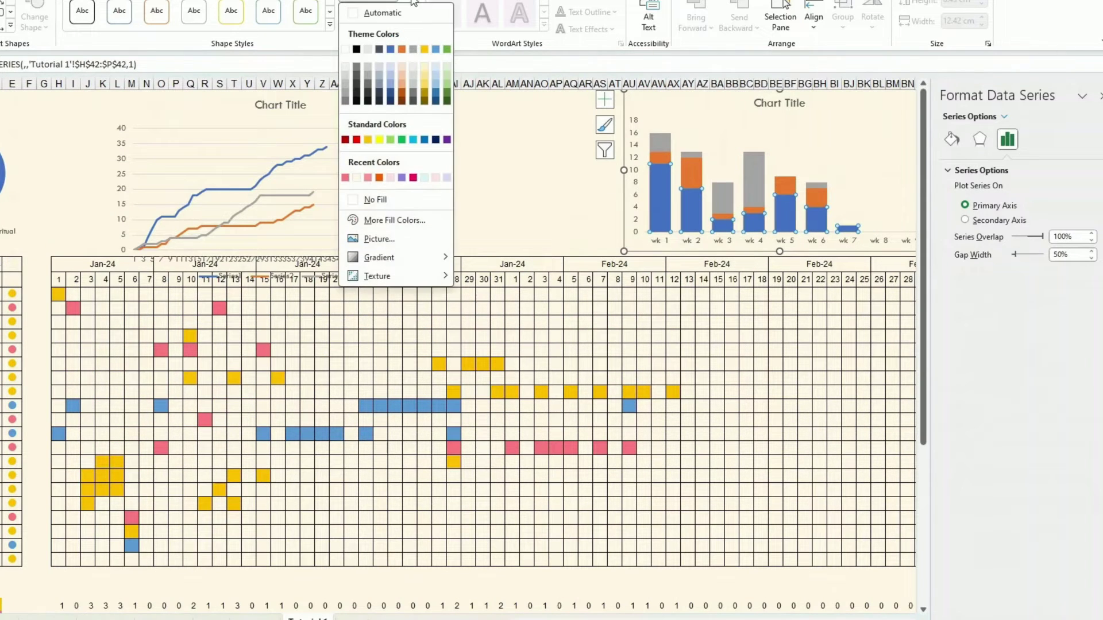
click(369, 121)
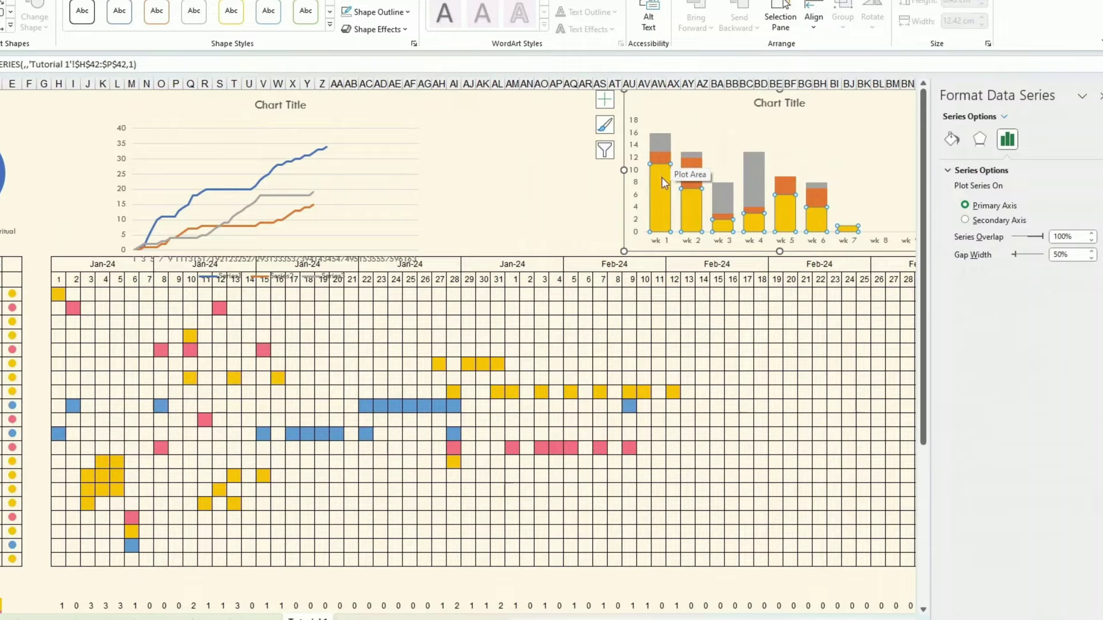
Colour the orange column series pink and the grey series blue.
click(663, 156)
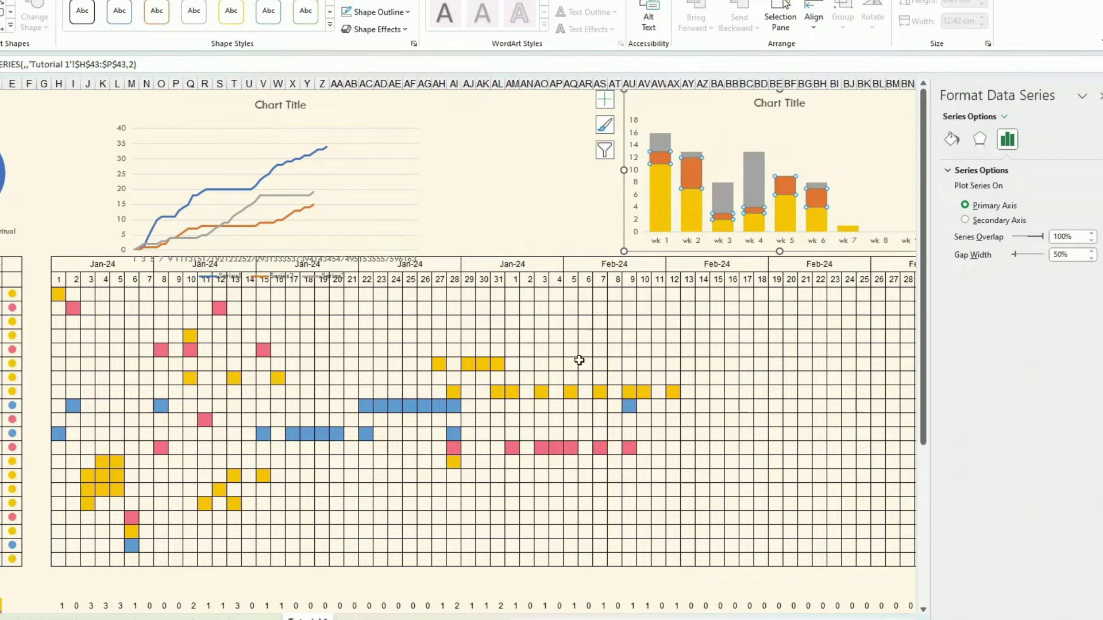
scroll(580, 356, down, 3)
scroll(579, 364, down, 2)
scroll(580, 365, up, 5)
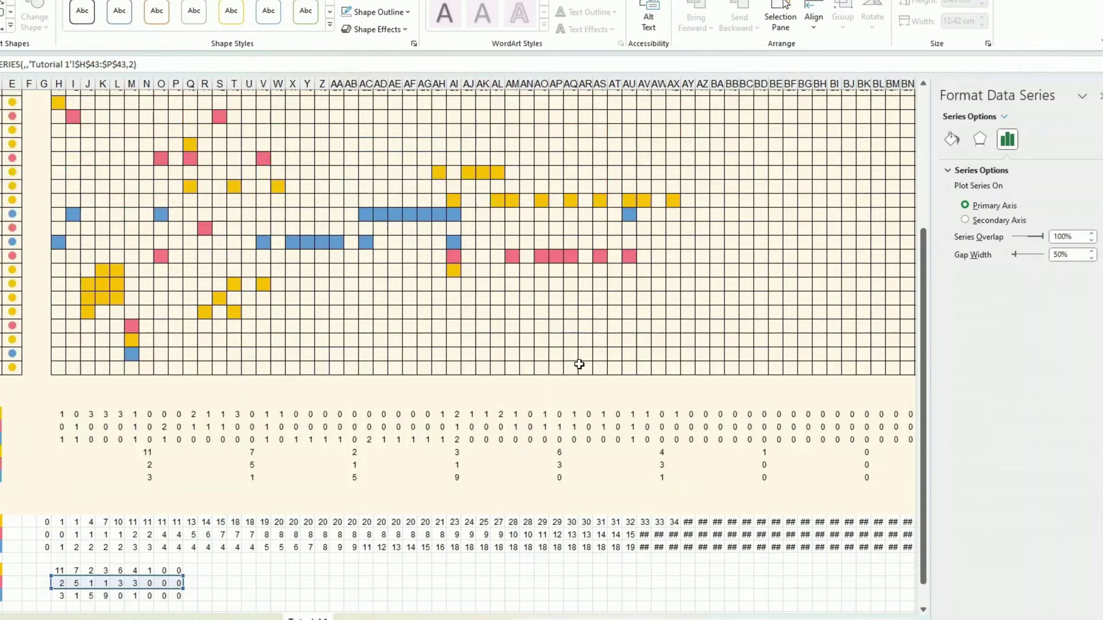
click(395, 3)
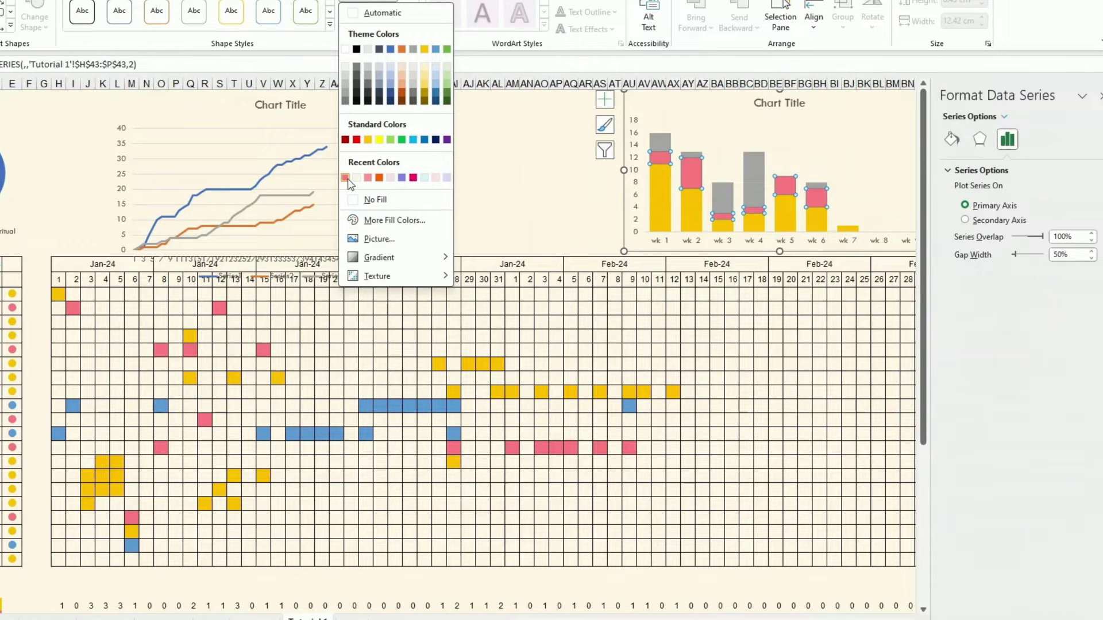
click(346, 178)
click(659, 141)
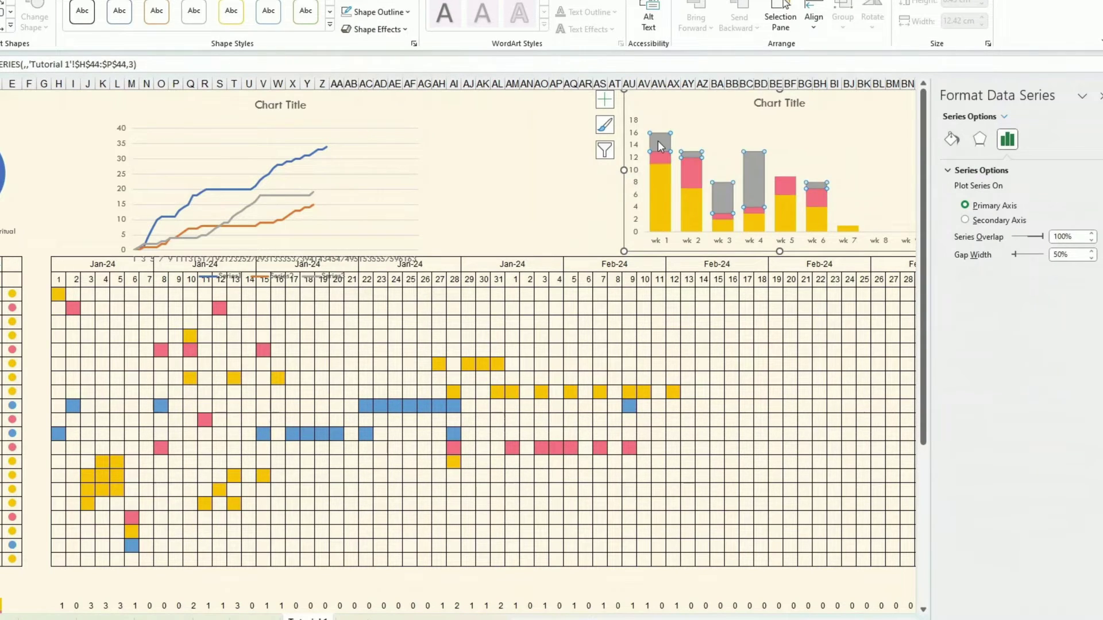
click(396, 2)
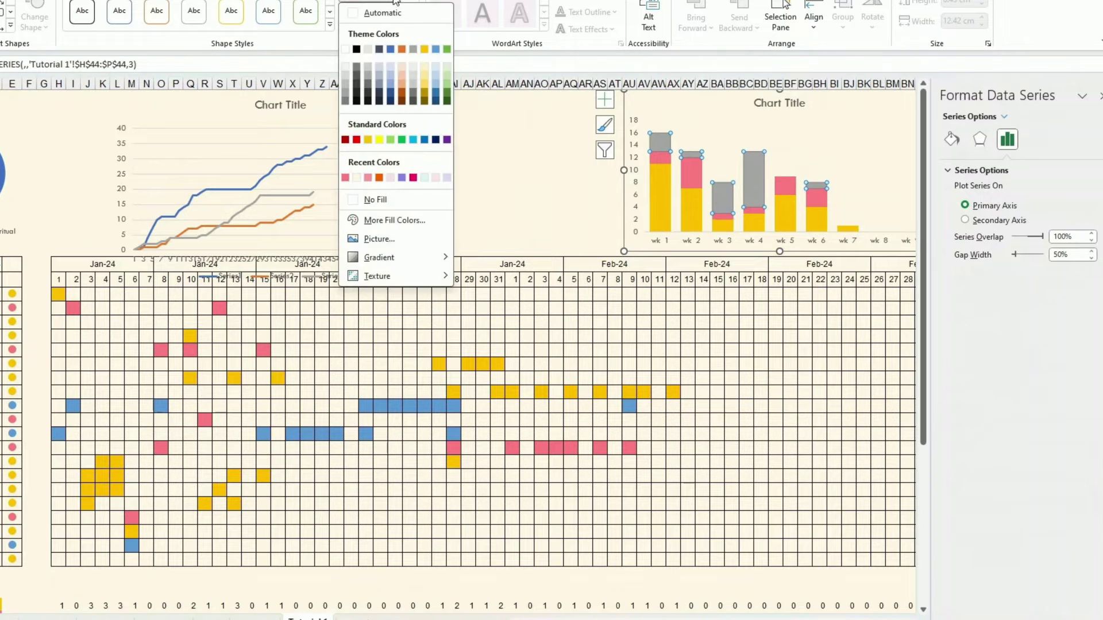
click(438, 50)
click(658, 212)
Give the gold series a 2.25 pt solid coloured border and white data labels.
right_click(658, 205)
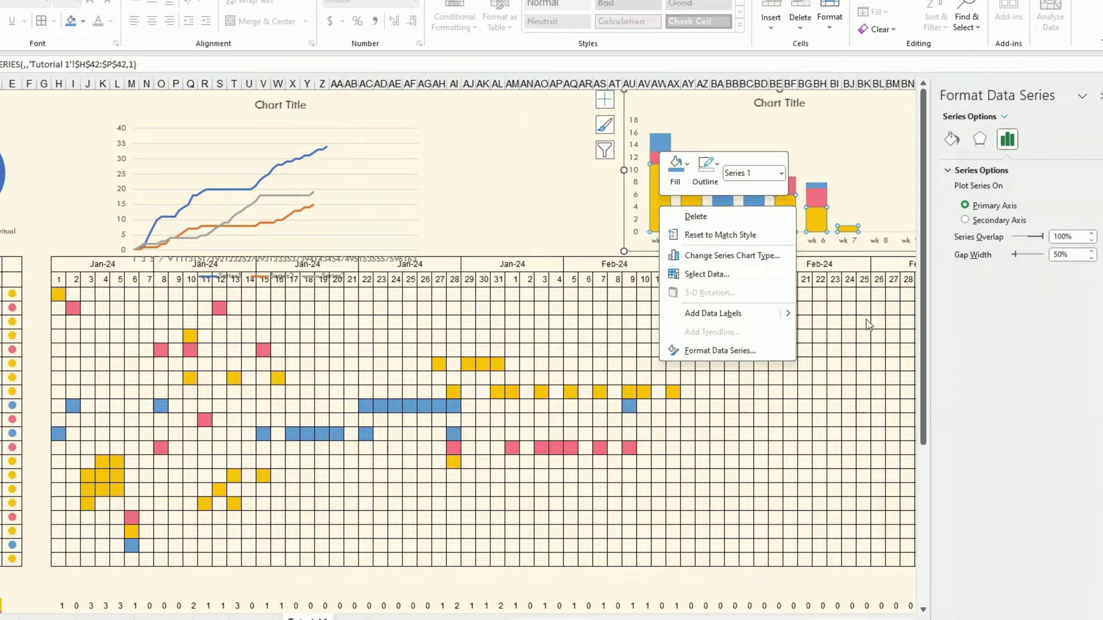
click(952, 140)
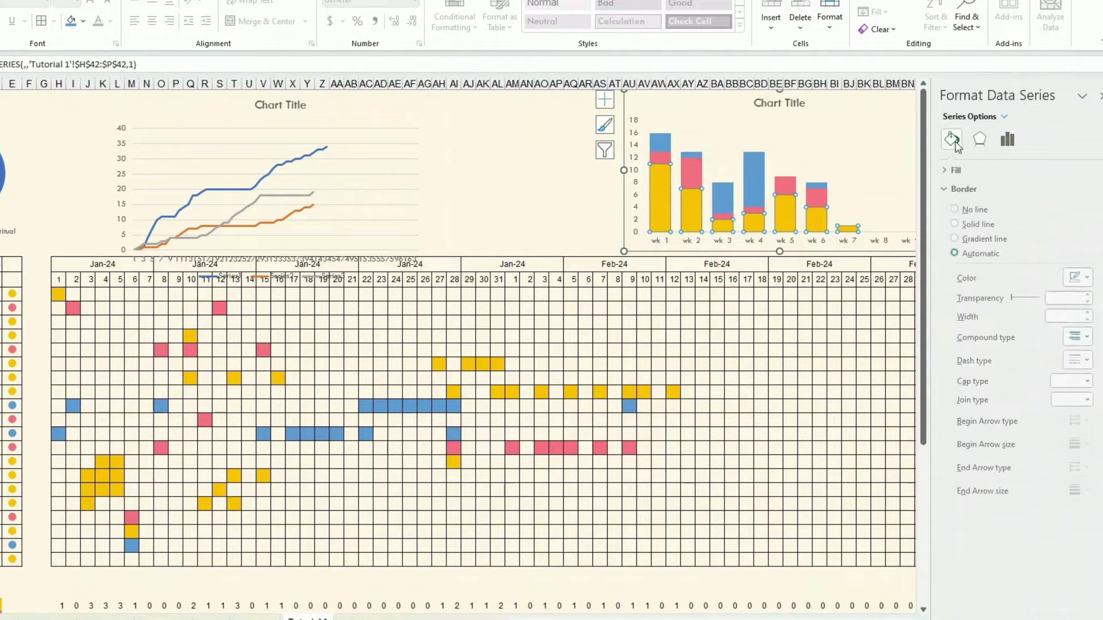
click(1090, 277)
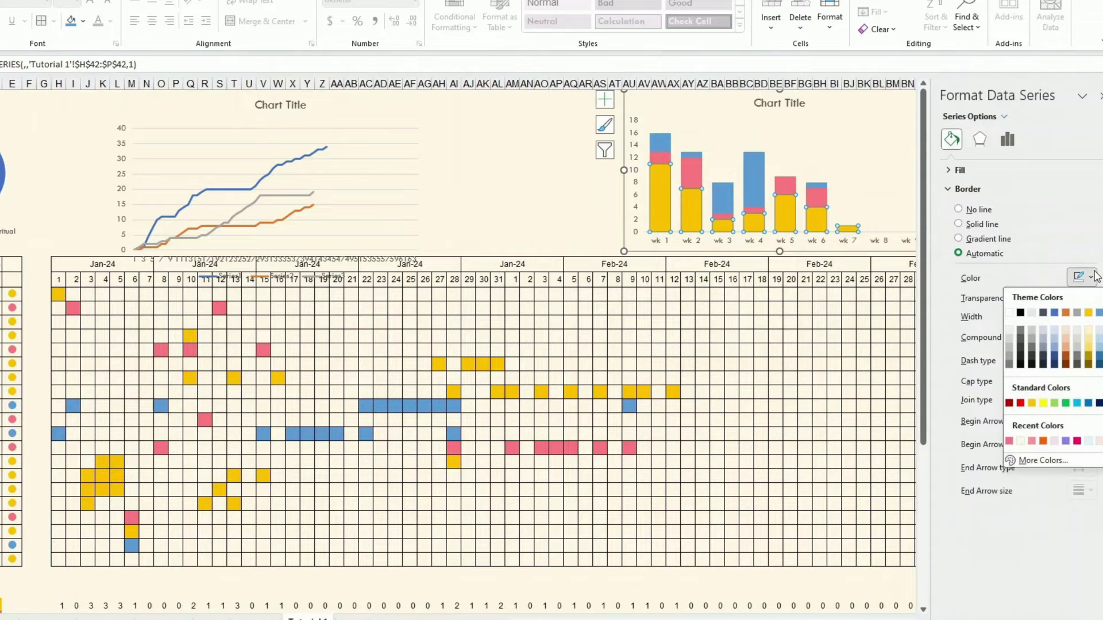
click(1010, 313)
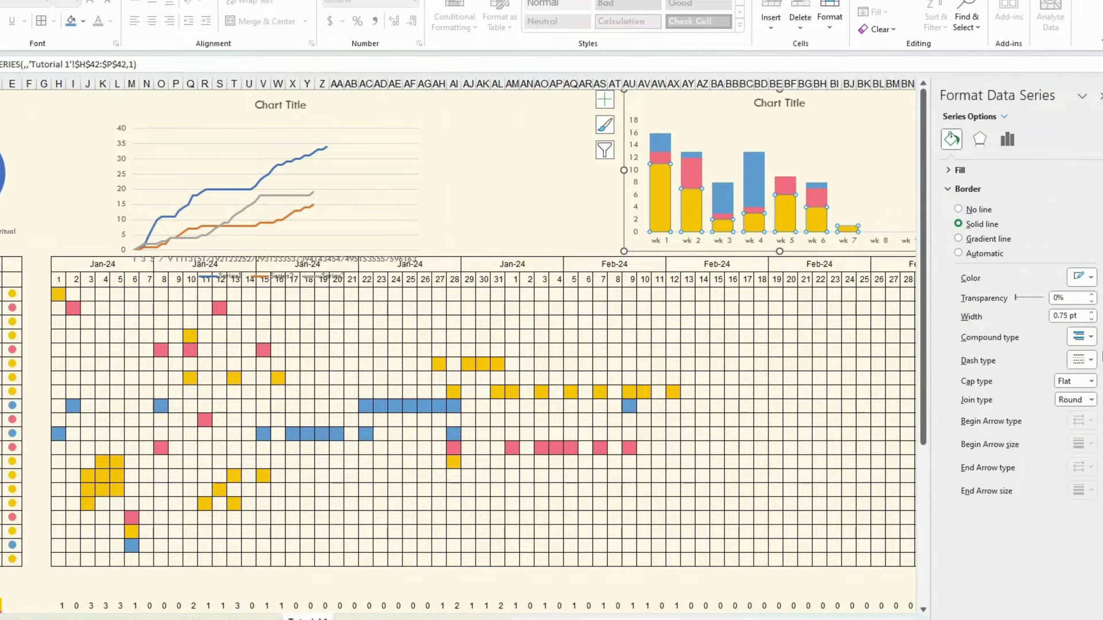
click(1092, 312)
click(1093, 312)
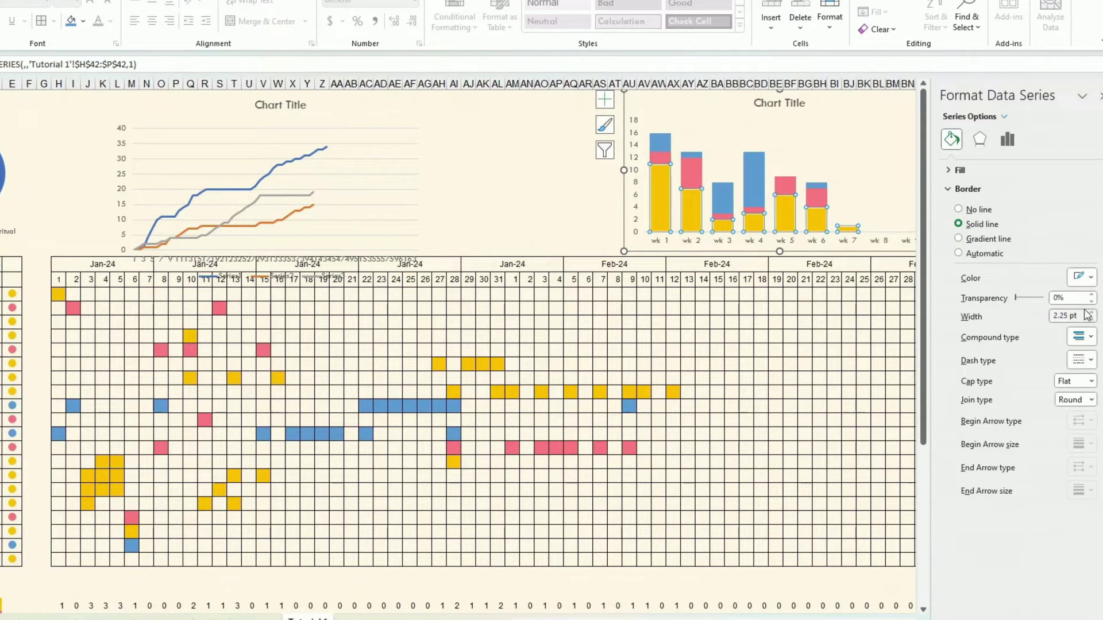
click(859, 205)
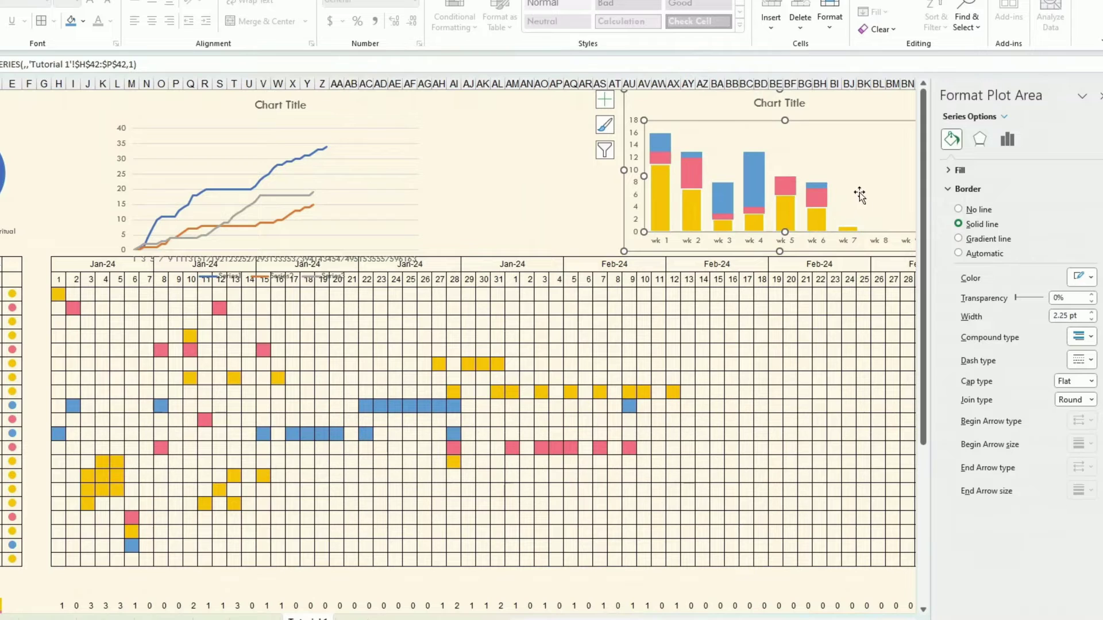
right_click(660, 201)
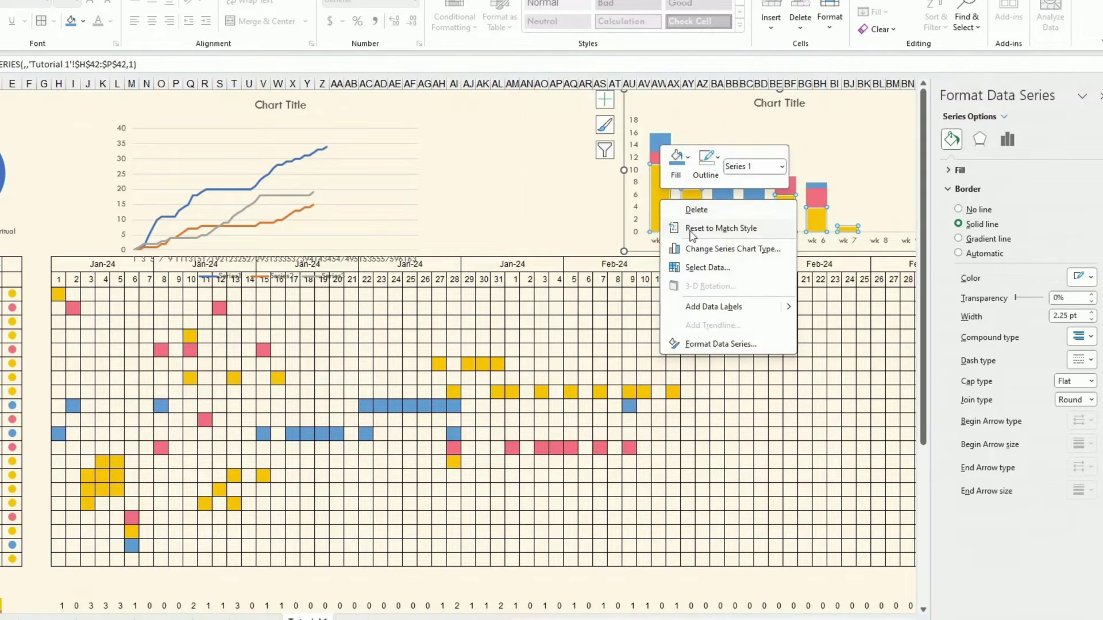
key(Escape)
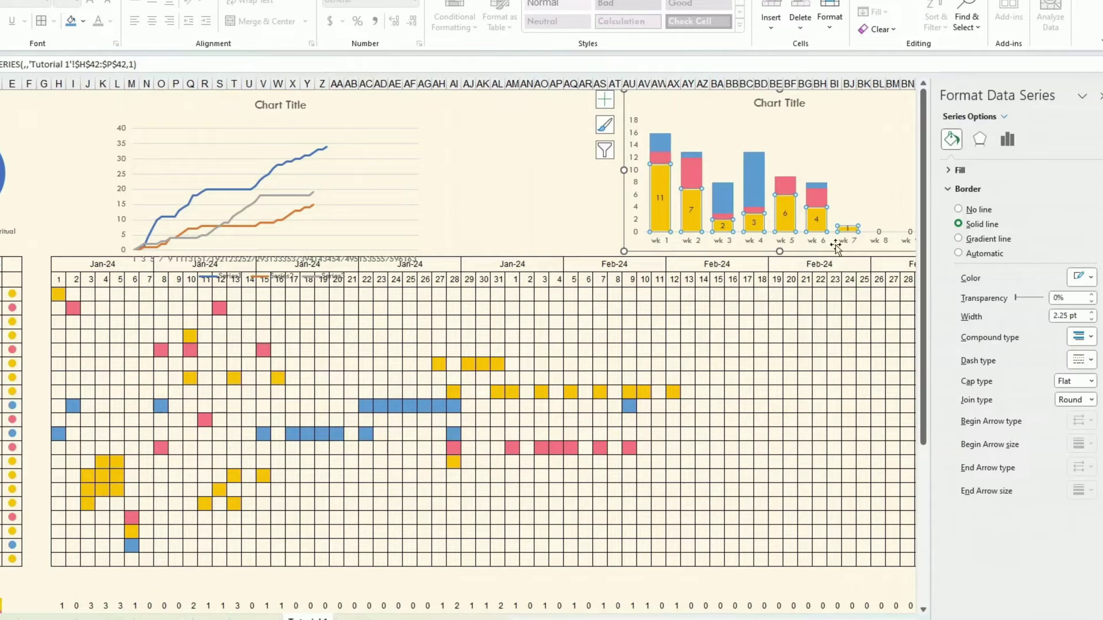
click(657, 198)
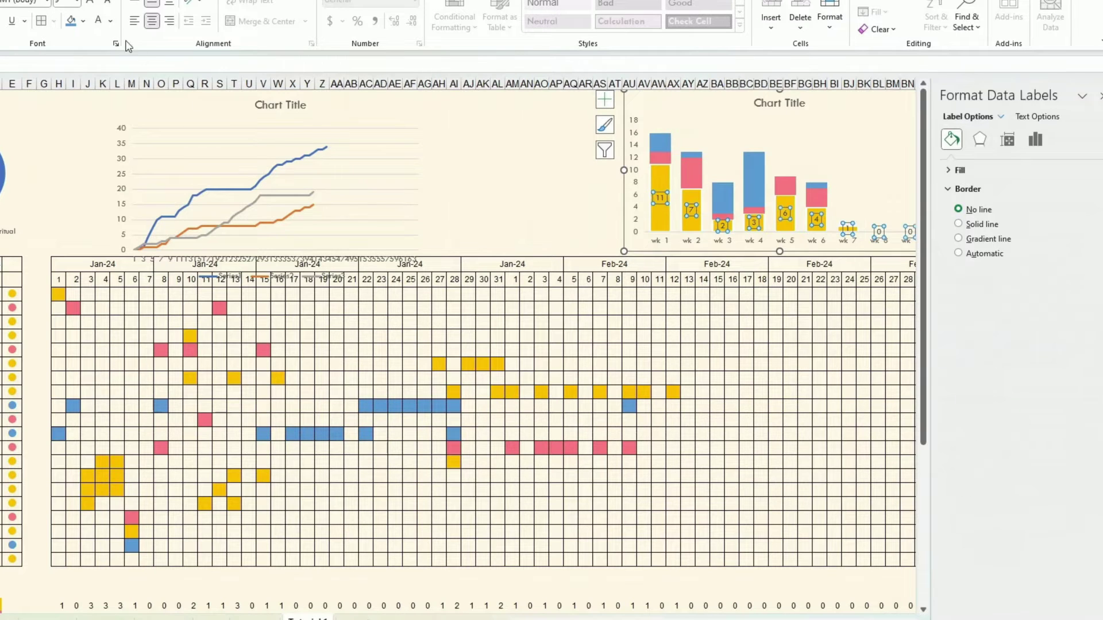
click(102, 23)
Add solid coloured borders and data labels to the pink and blue series, then shift the chart left.
click(665, 154)
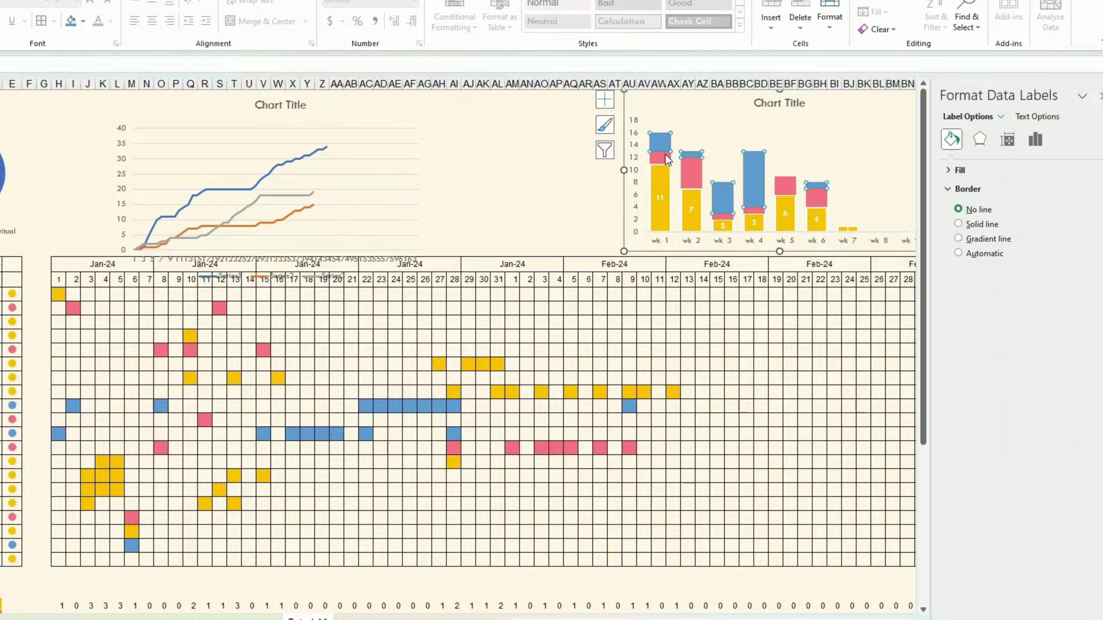
click(666, 159)
click(959, 224)
click(1083, 277)
click(1010, 305)
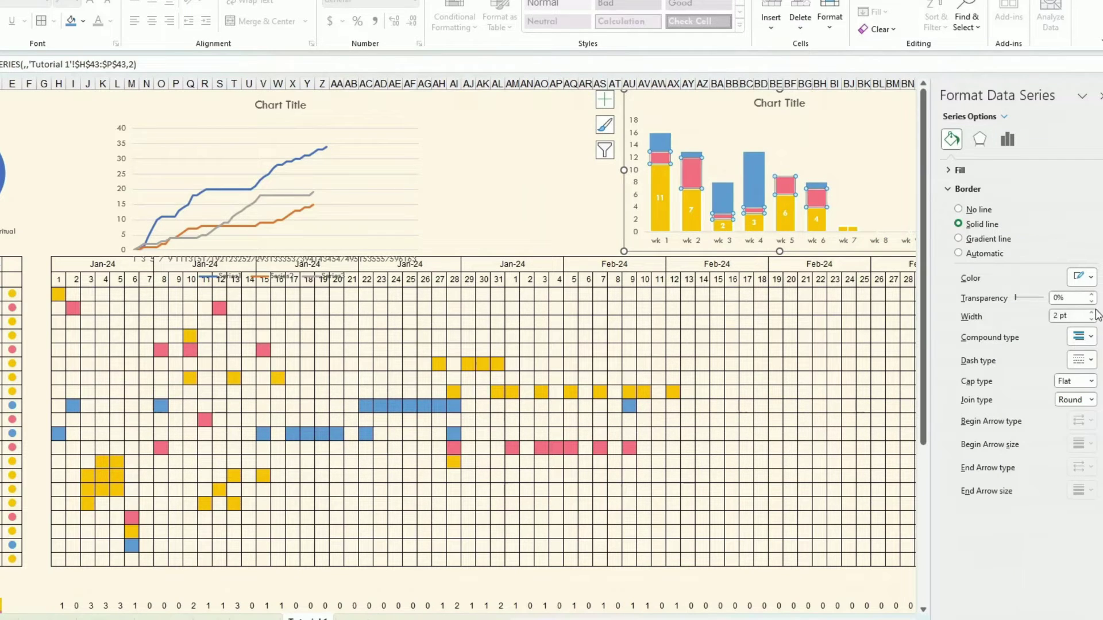
click(660, 157)
click(661, 141)
click(958, 224)
click(1083, 278)
click(1010, 305)
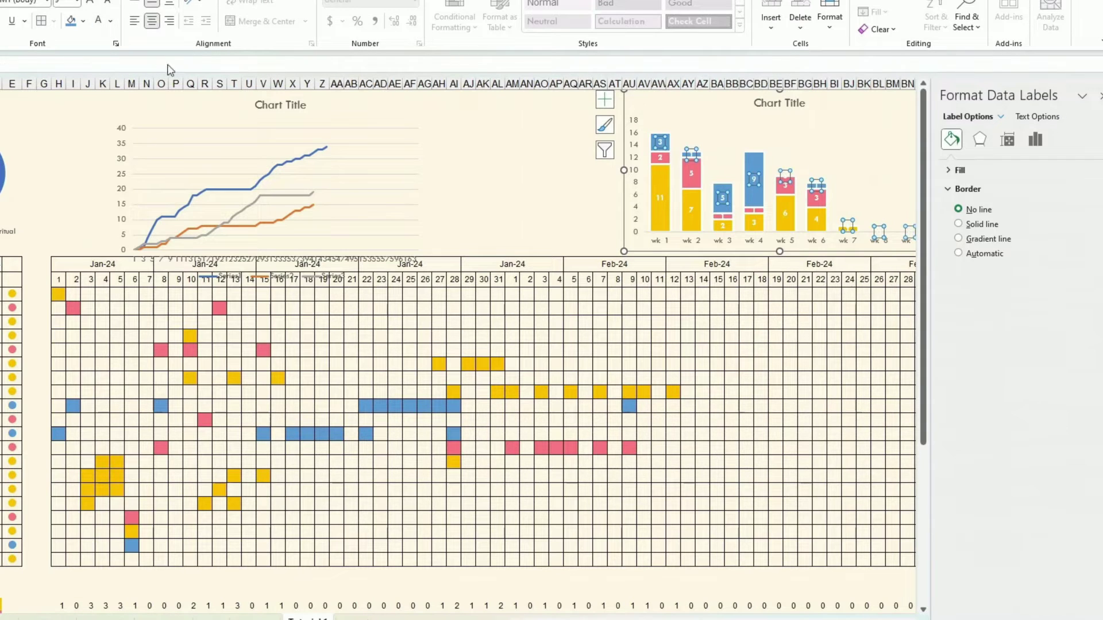
drag(861, 115, 781, 115)
Delete the line chart's gridlines and recolour the orange line pink.
click(412, 206)
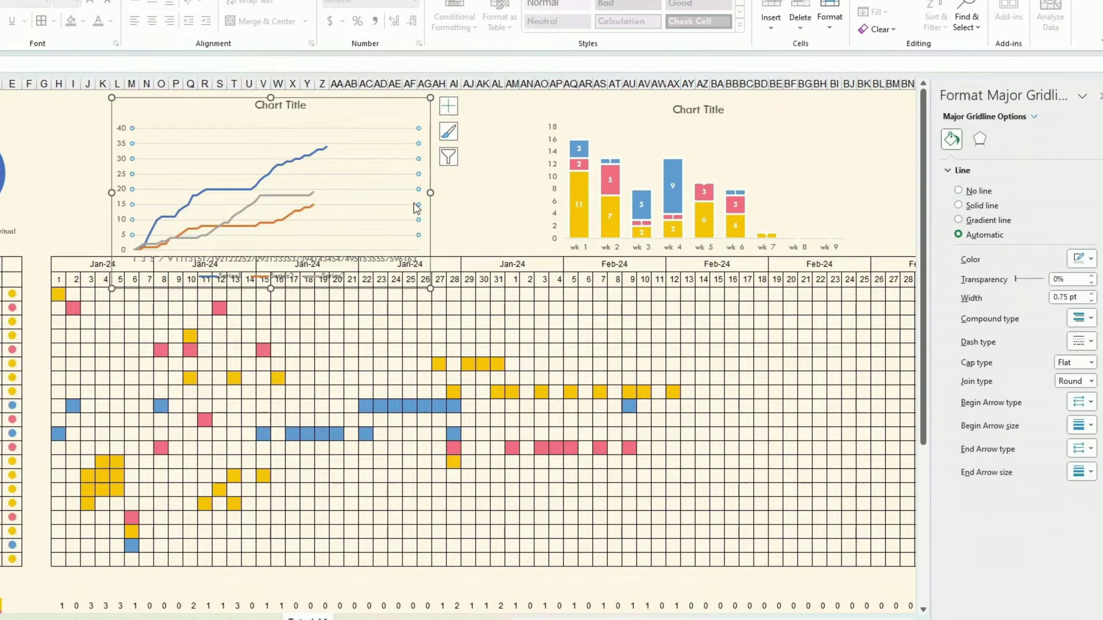
key(Delete)
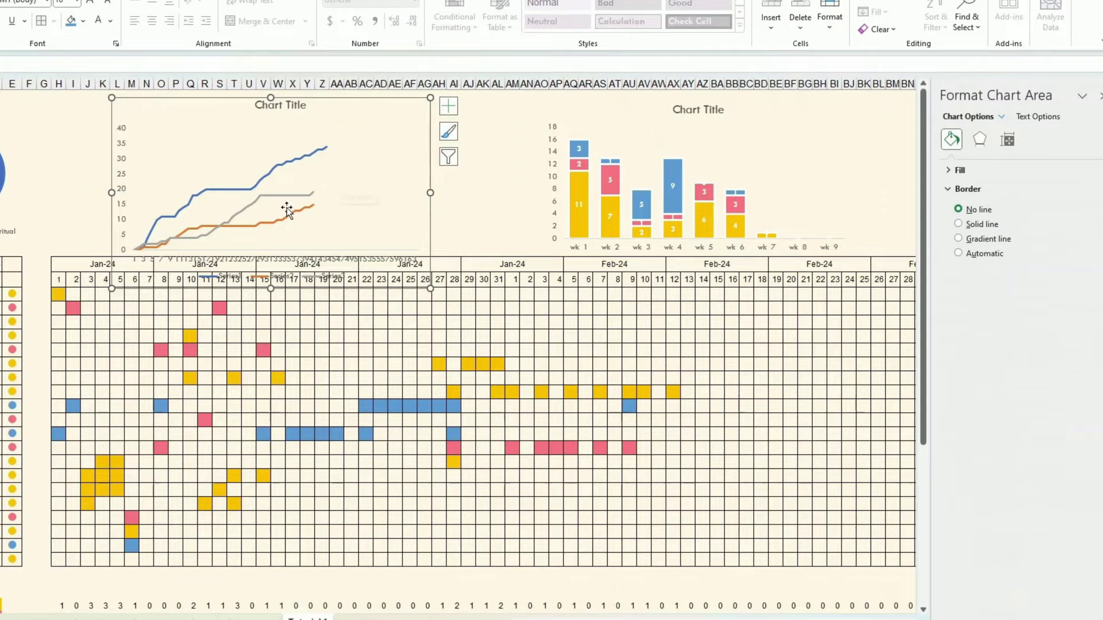
click(289, 219)
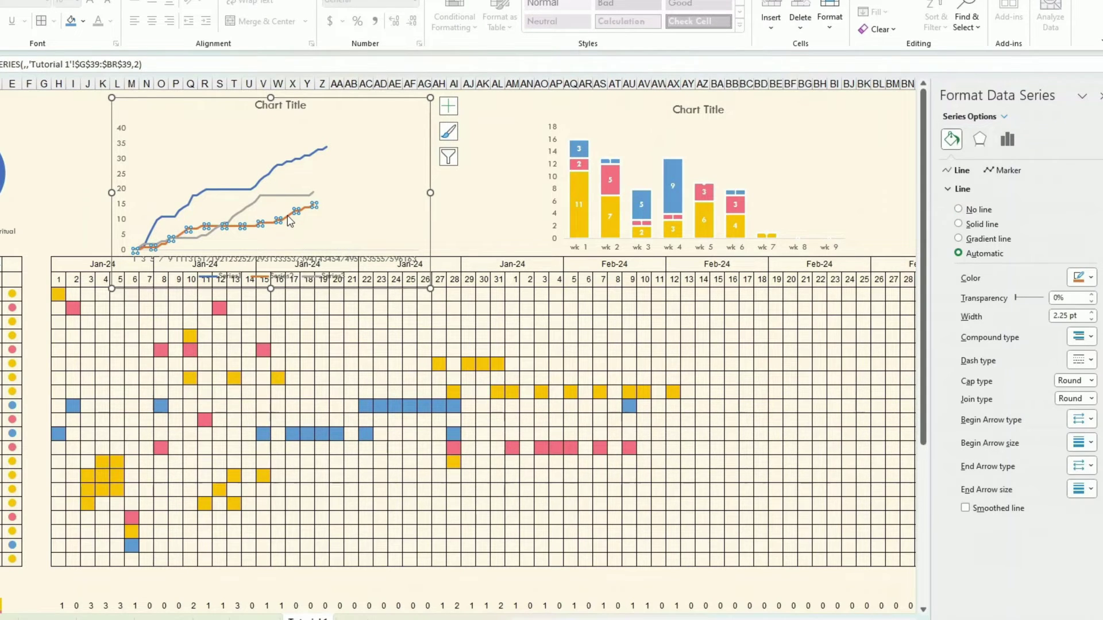
scroll(382, 333, down, 5)
scroll(381, 332, up, 5)
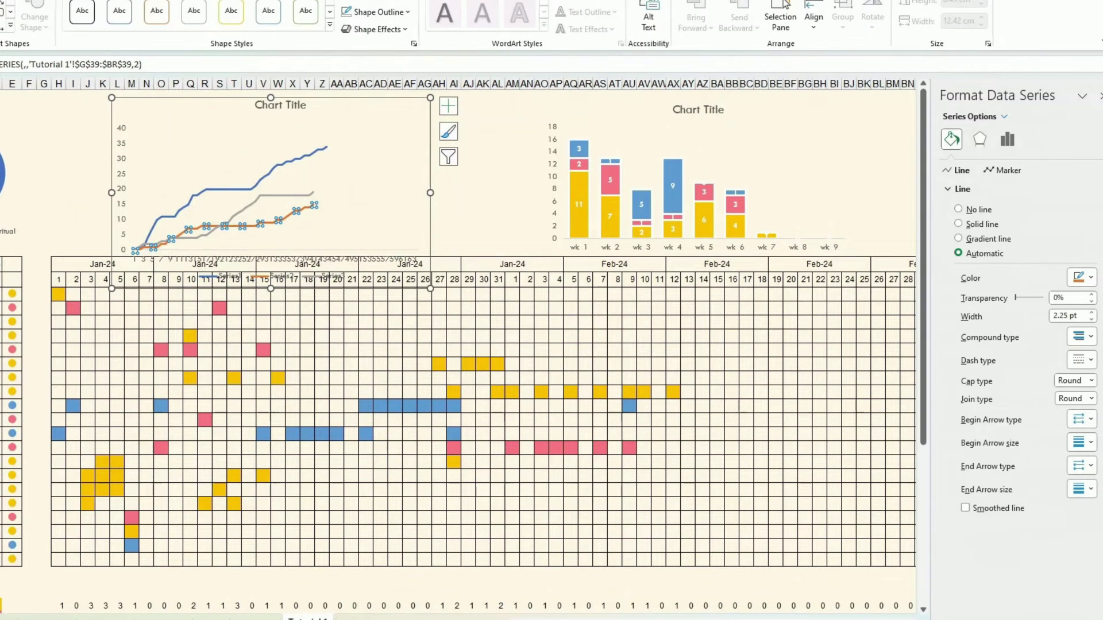
click(376, 11)
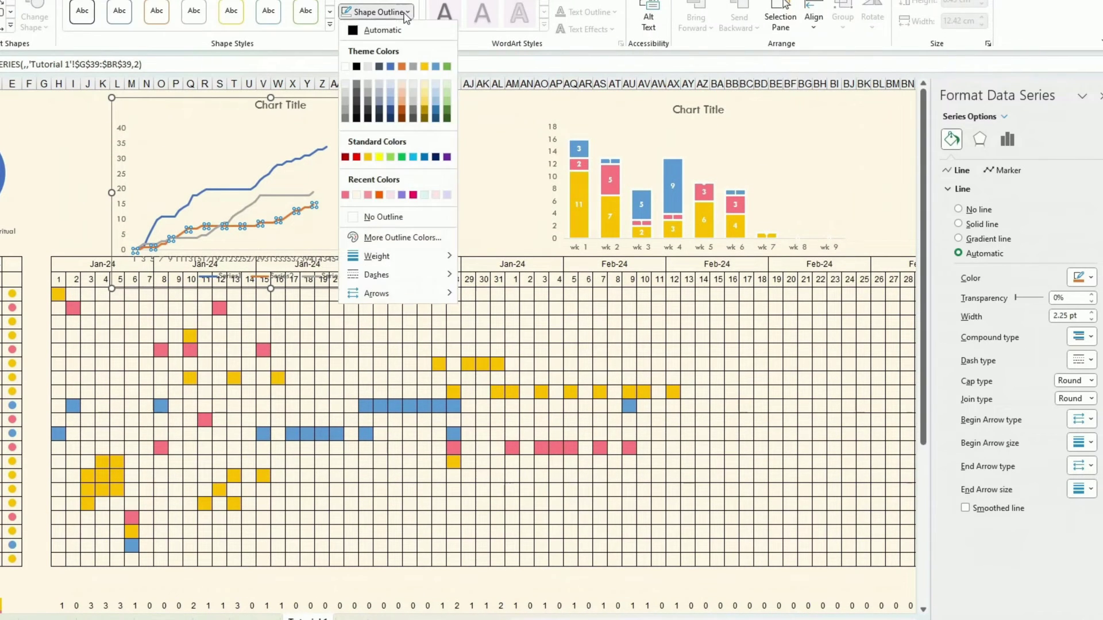
click(368, 195)
Recolour the grey line light blue and the dark blue line gold.
click(299, 199)
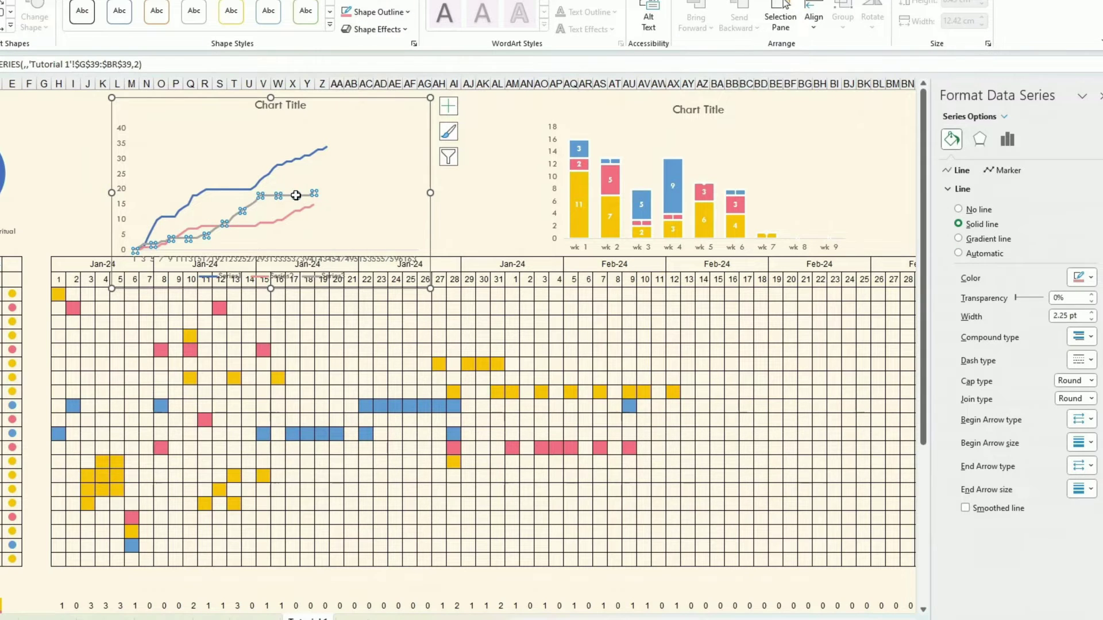
scroll(342, 322, down, 4)
scroll(344, 324, up, 4)
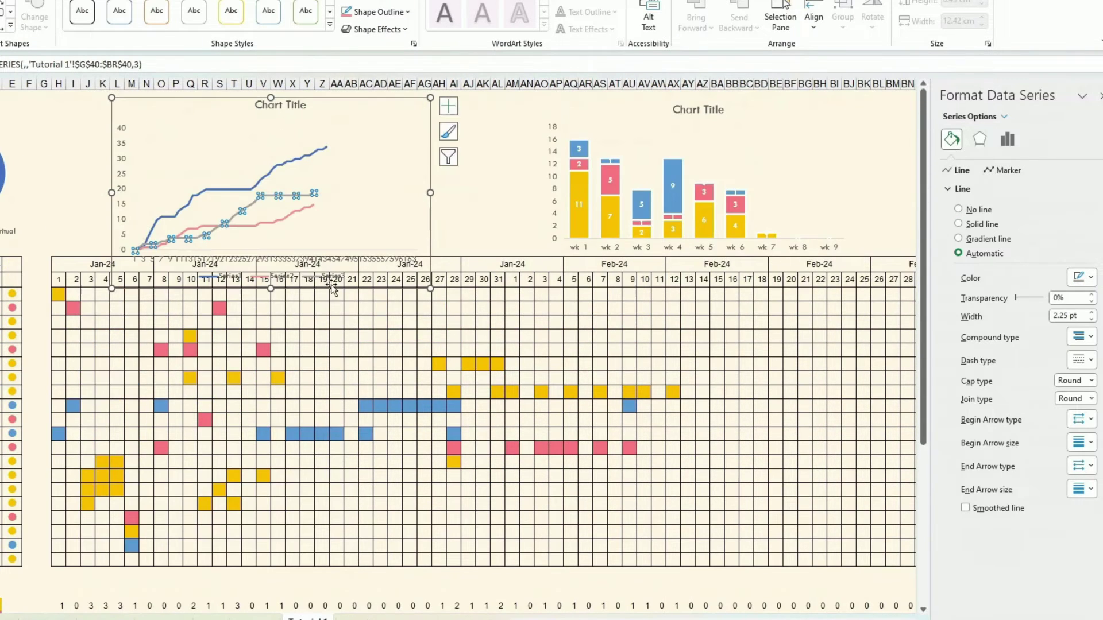
click(347, 11)
click(304, 158)
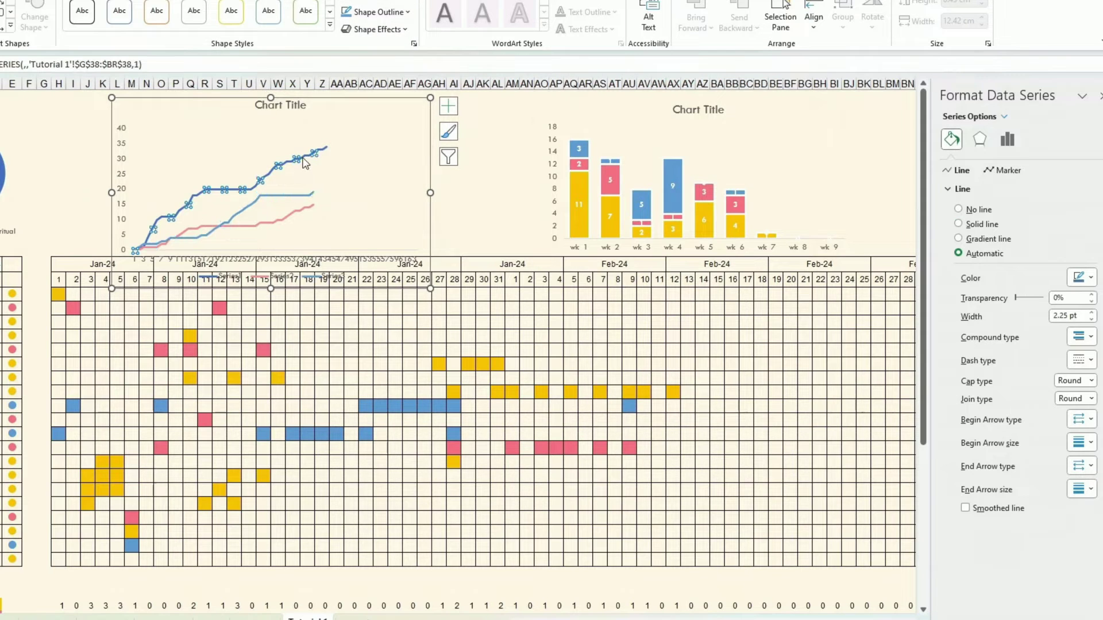
click(407, 12)
click(422, 62)
click(411, 251)
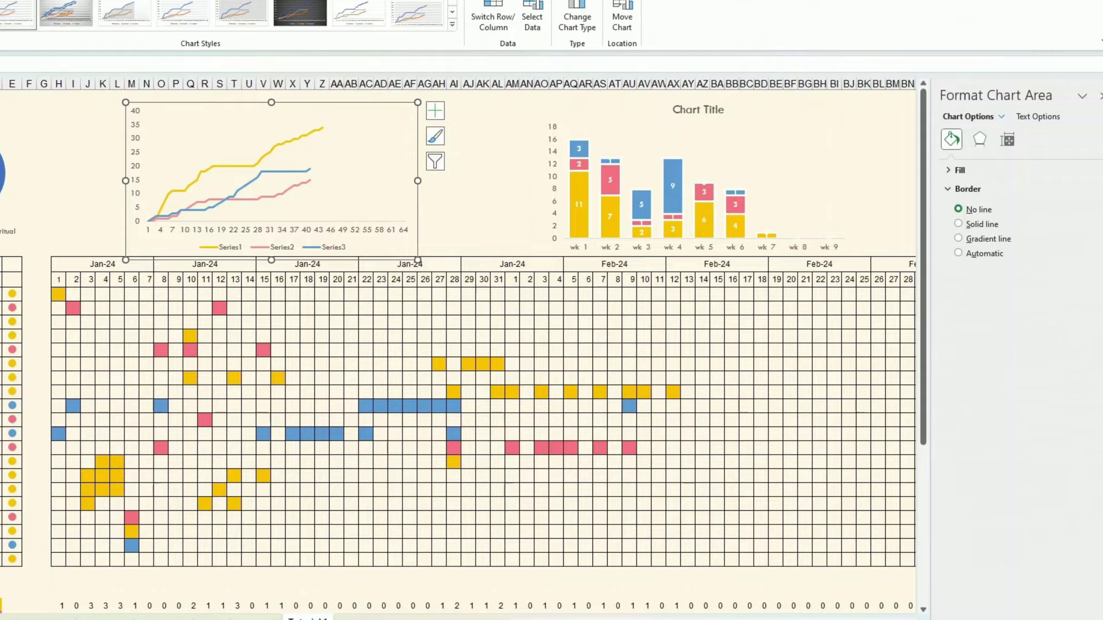
Change the line chart's type to Stacked Area.
click(574, 21)
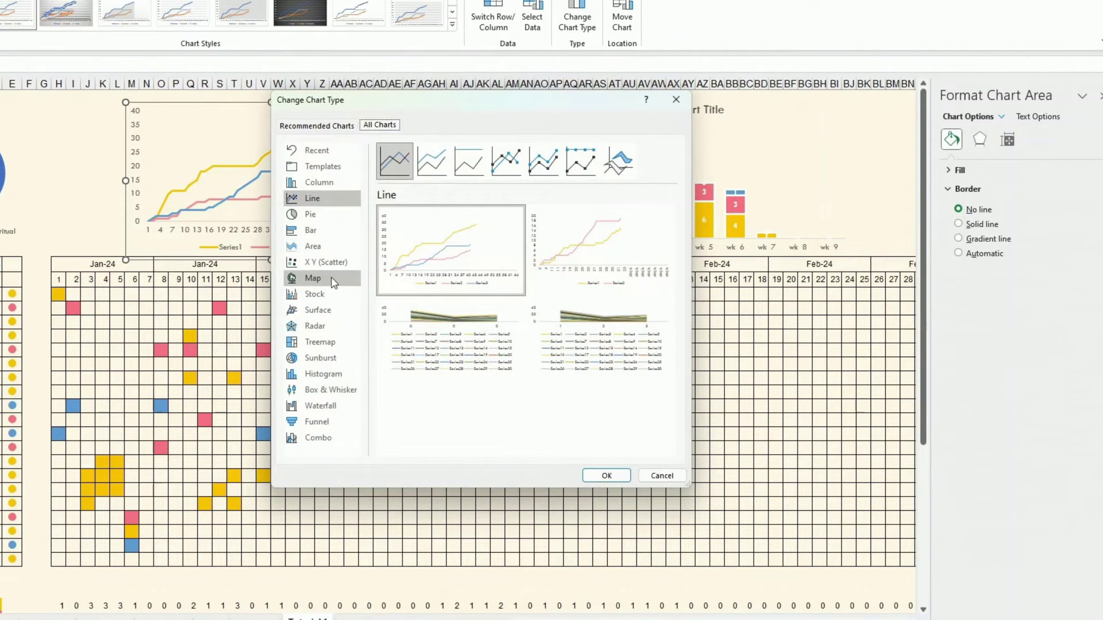
click(317, 250)
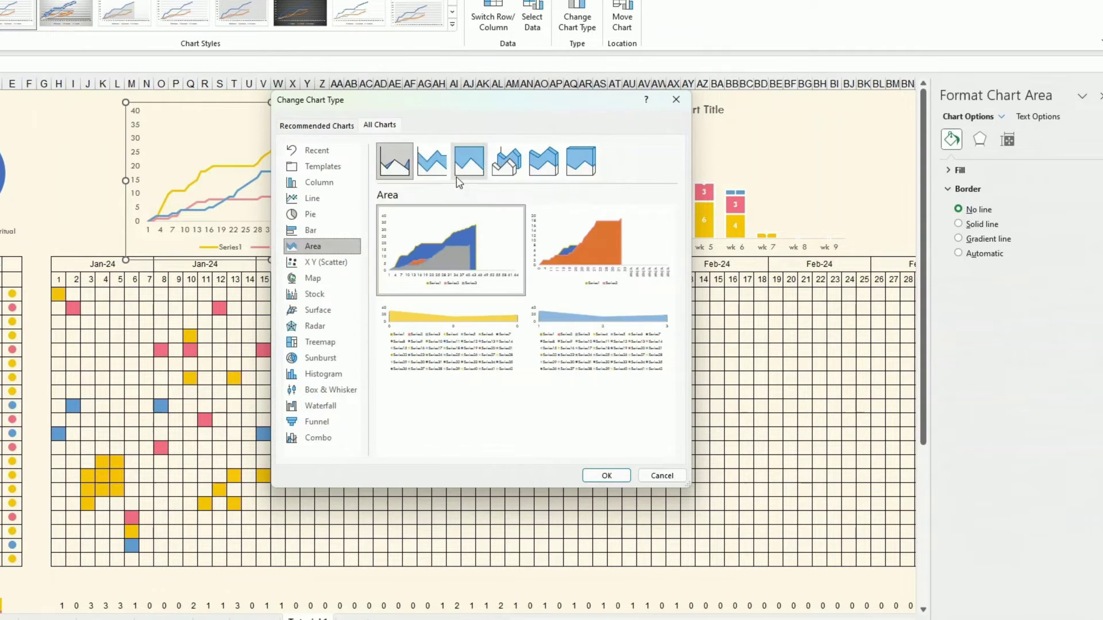
click(435, 166)
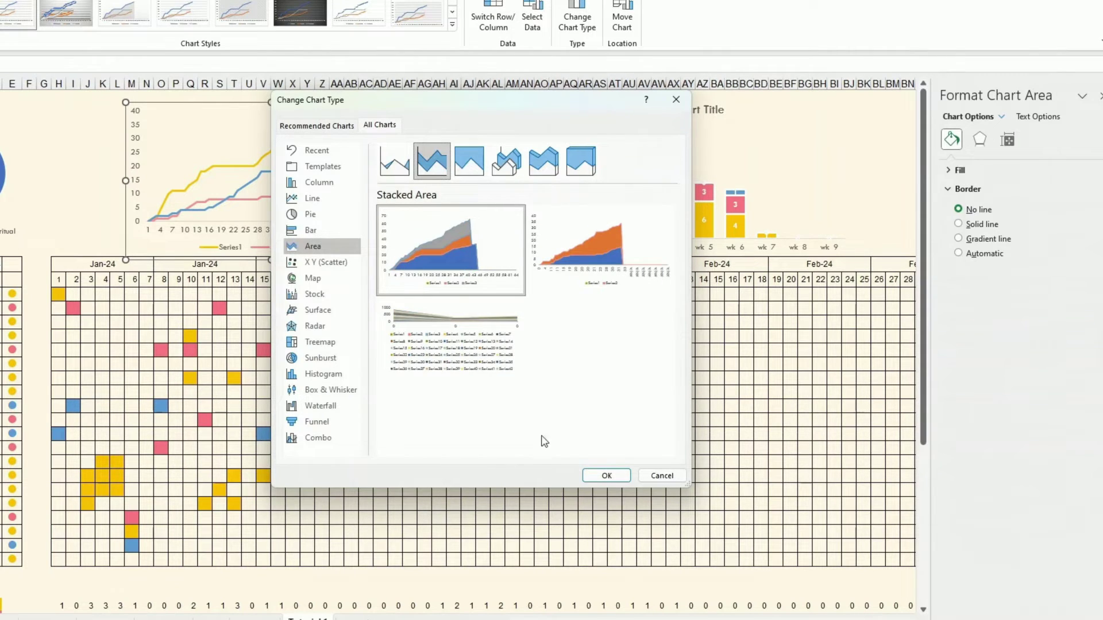
click(607, 476)
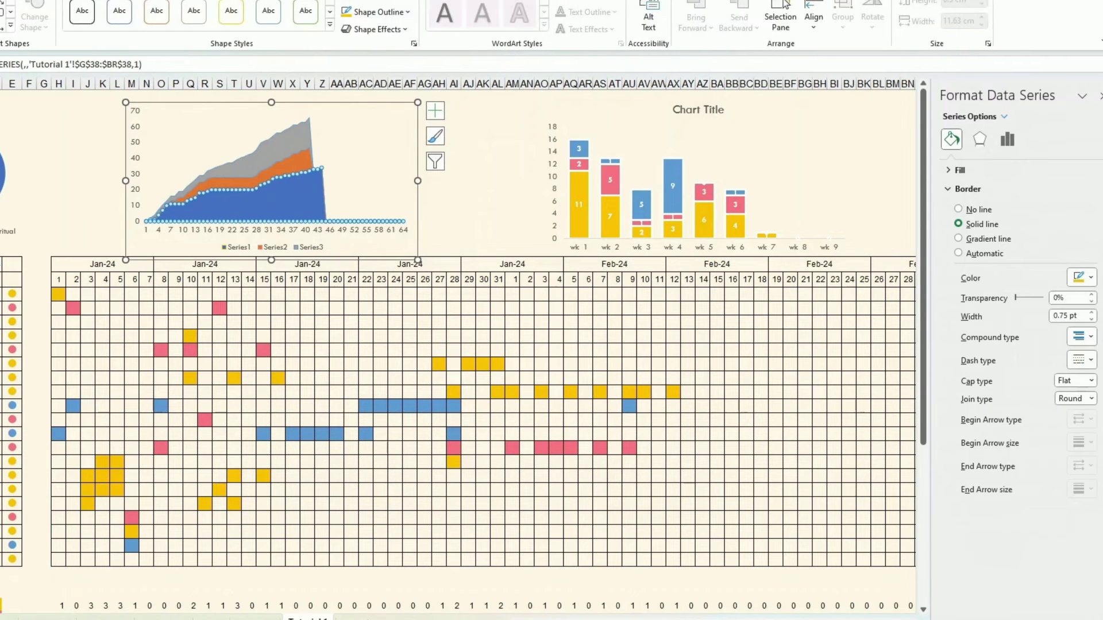
Fill the bottom area gold and the top area blue, giving the top area a white border.
click(395, 3)
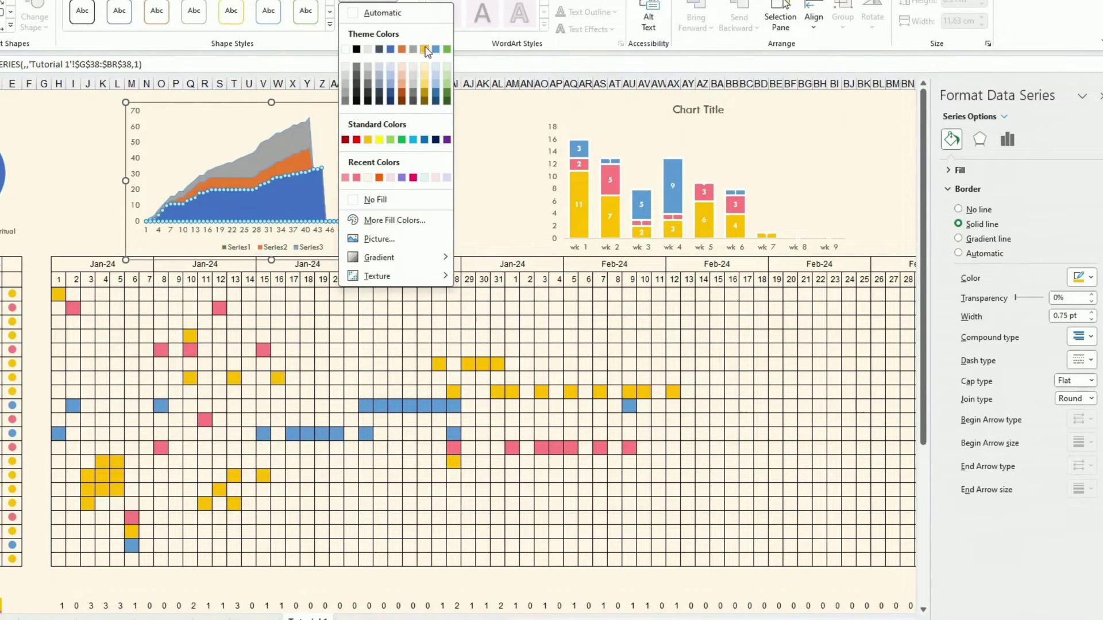
click(427, 50)
click(300, 159)
scroll(276, 288, down, 4)
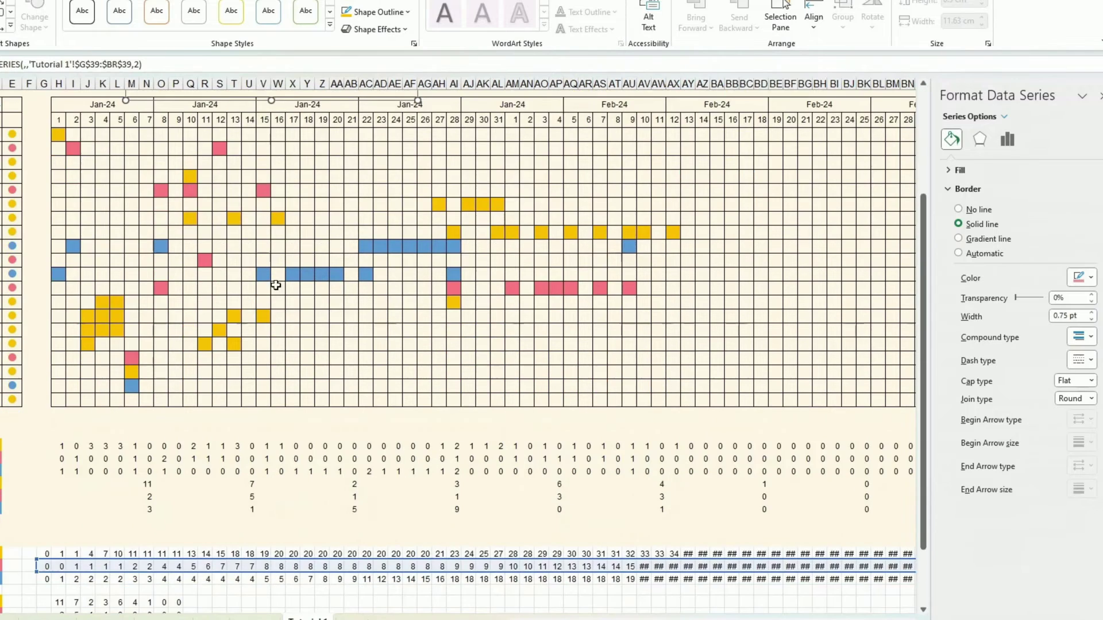
scroll(271, 283, up, 4)
click(271, 146)
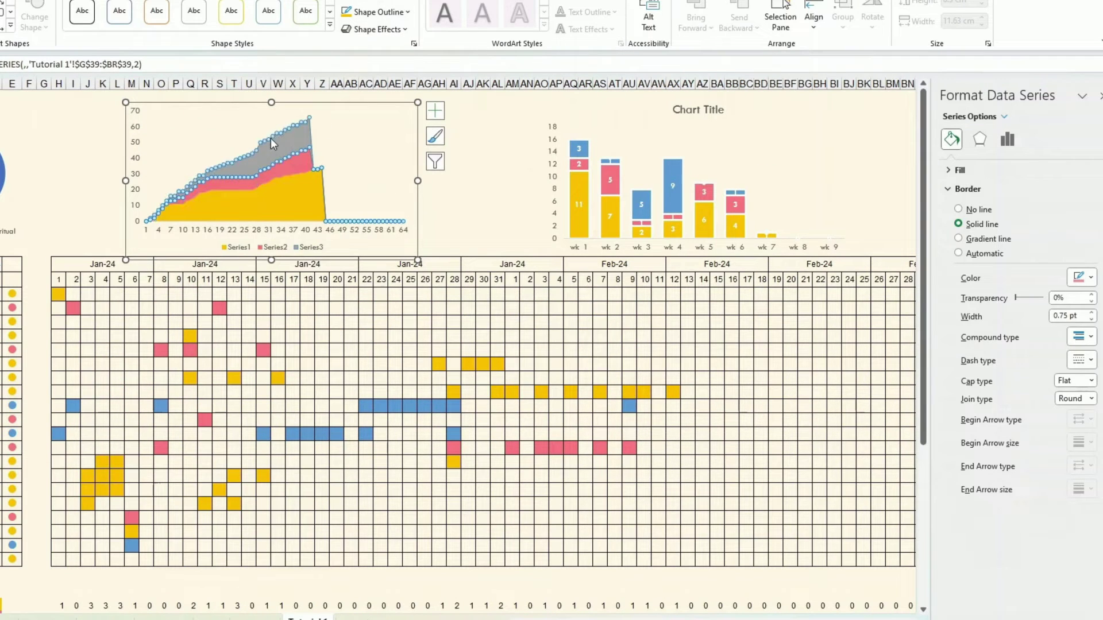
click(396, 11)
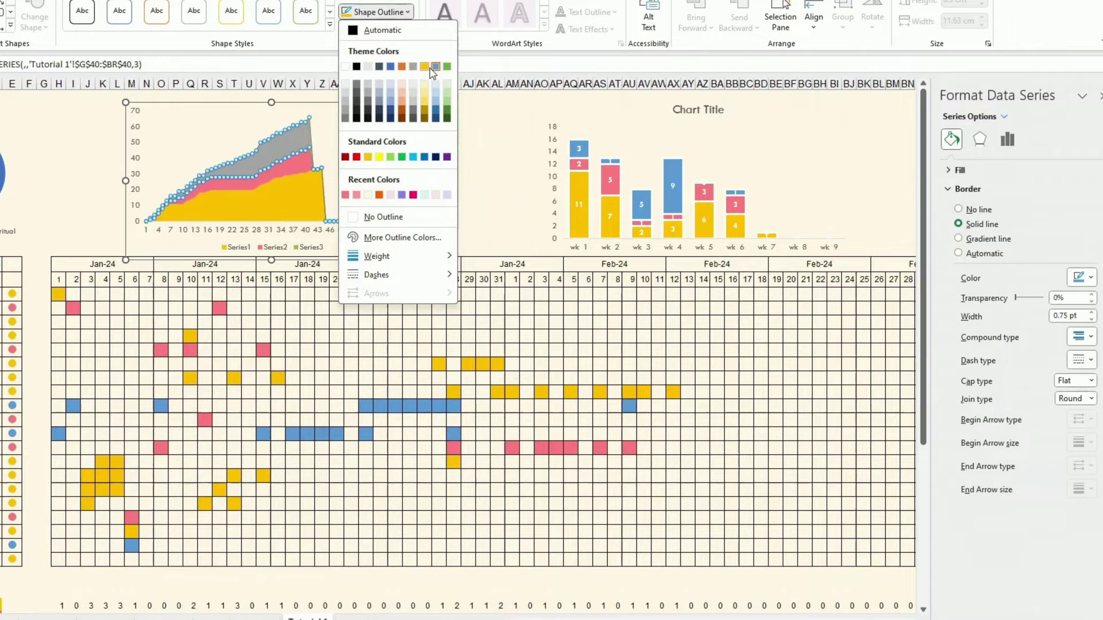
click(435, 66)
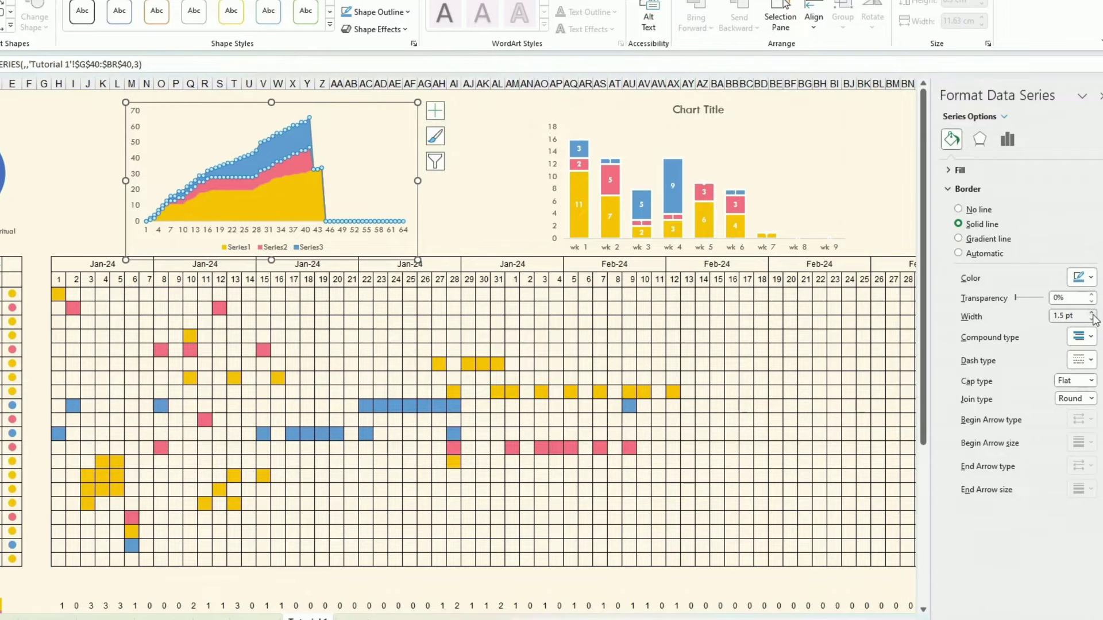
click(1091, 279)
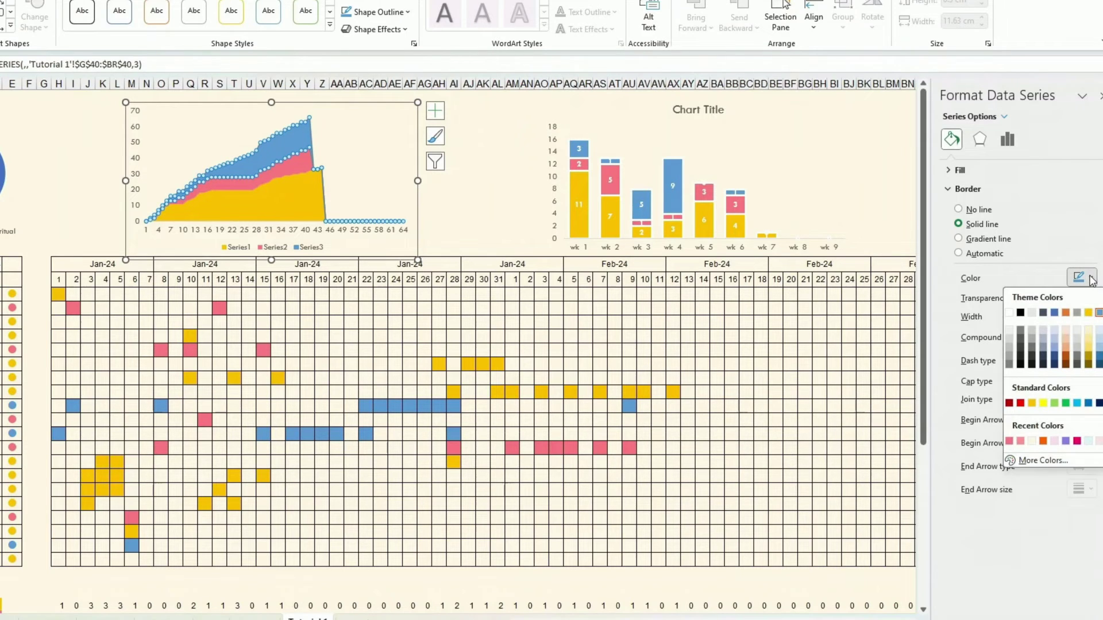
click(1011, 313)
Give the area series a white border.
click(482, 190)
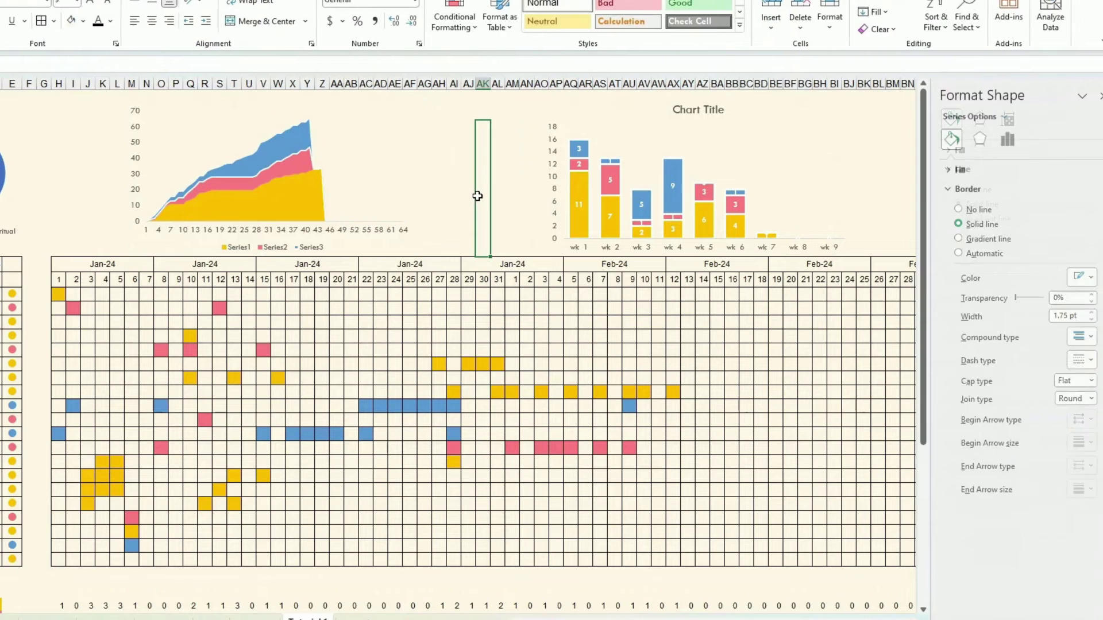
click(302, 164)
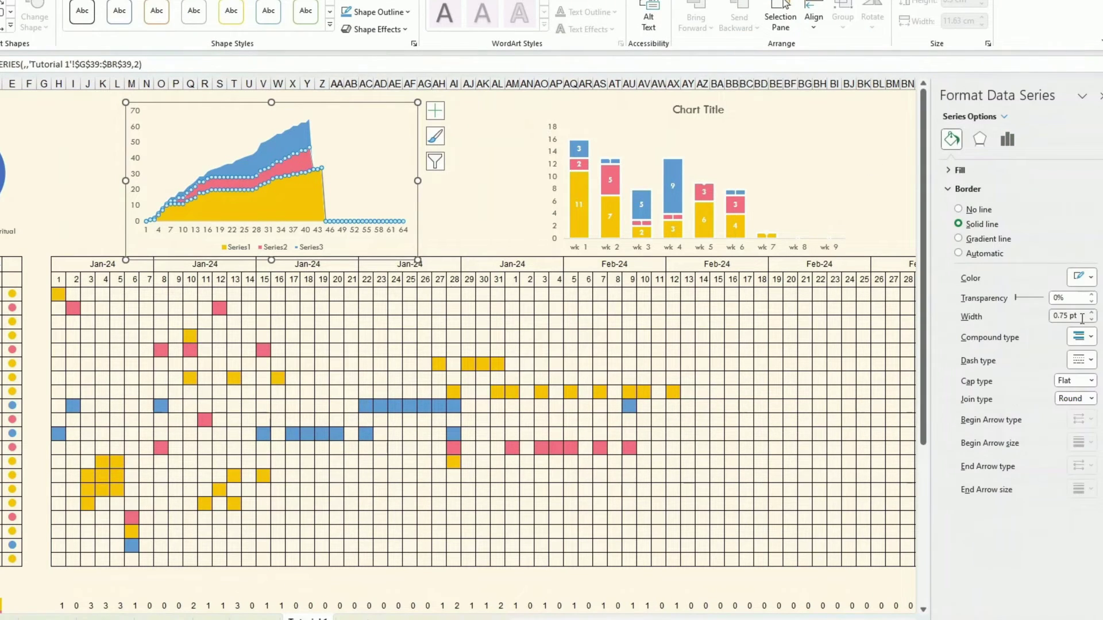
click(702, 294)
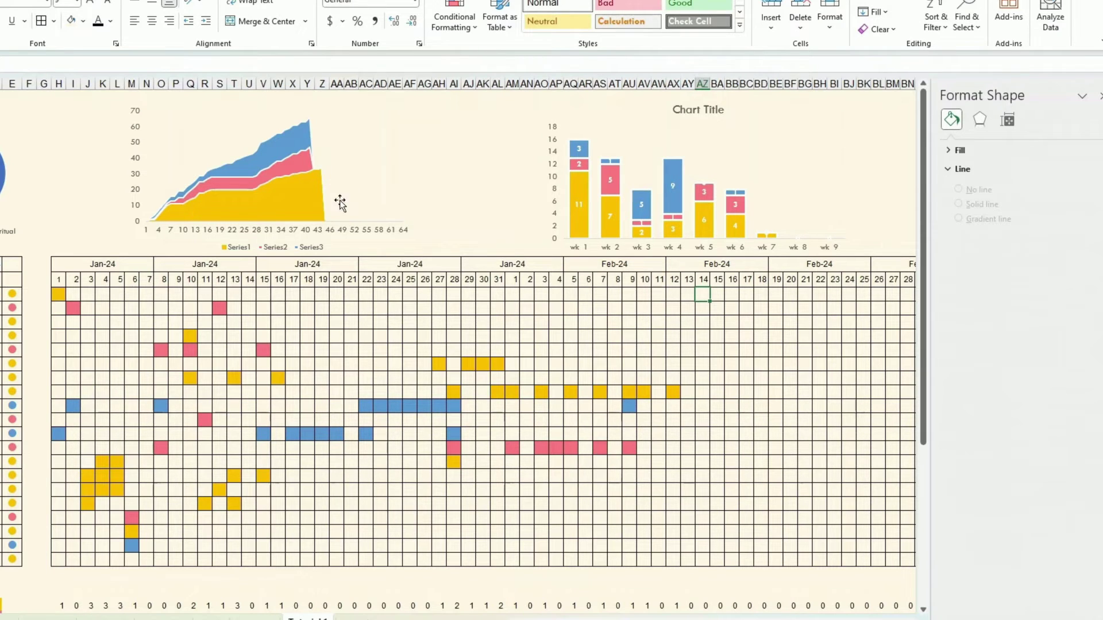
Enter 1 on 12 Feb for the blue and pink habits.
scroll(672, 339, down, 4)
scroll(671, 332, up, 4)
click(679, 410)
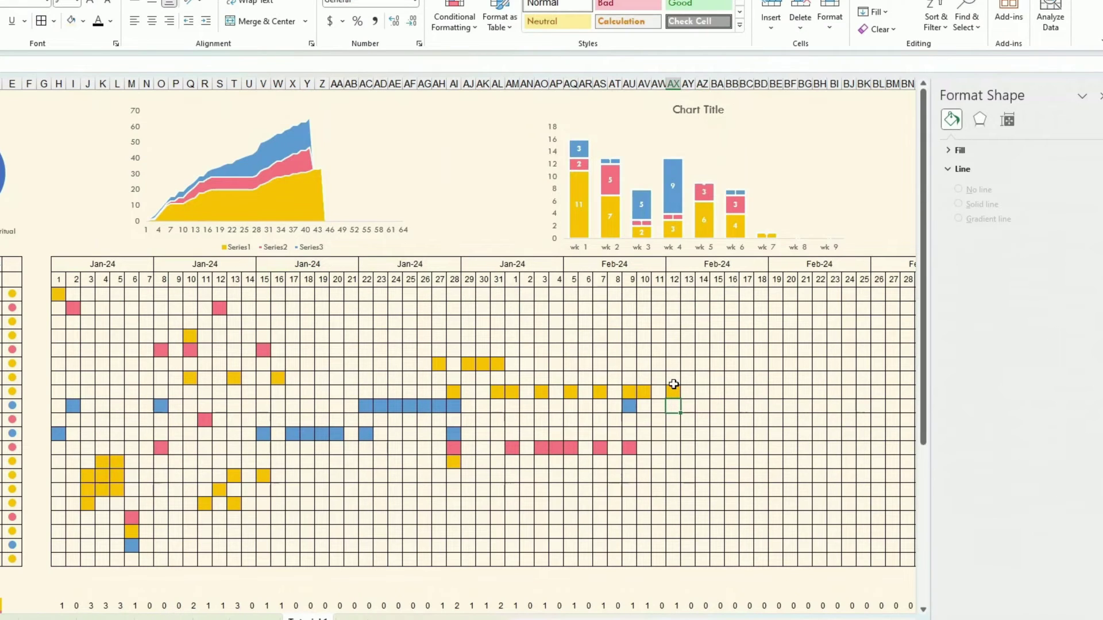
text(1)
key(Return)
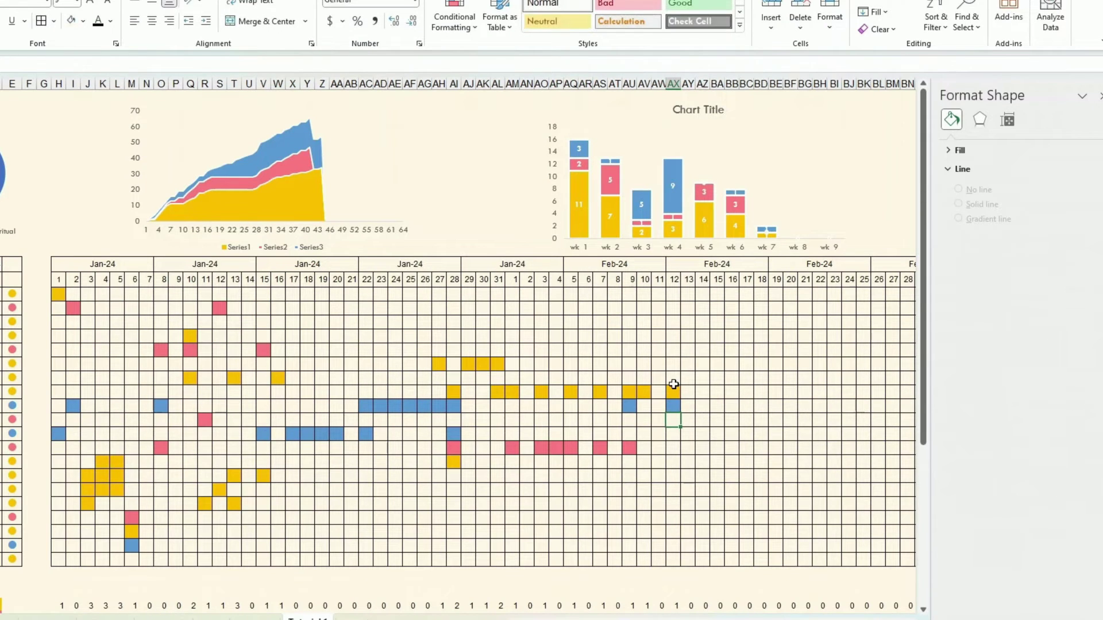
key(Down)
key(Down)
text(1)
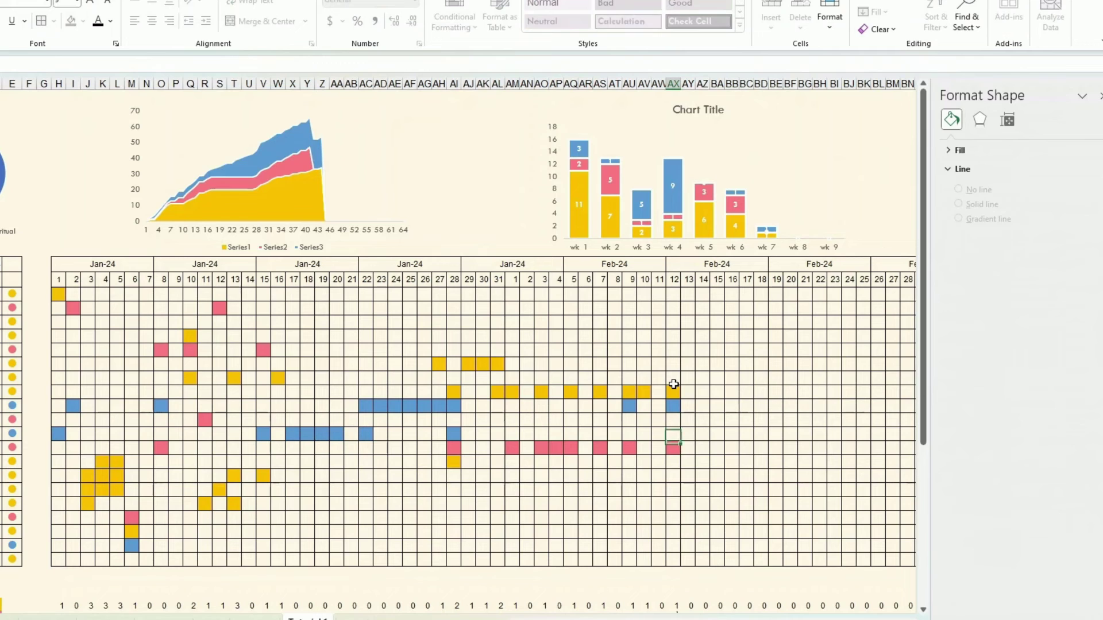
key(Up)
Delete the area chart's vertical axis.
click(237, 140)
click(137, 181)
key(Delete)
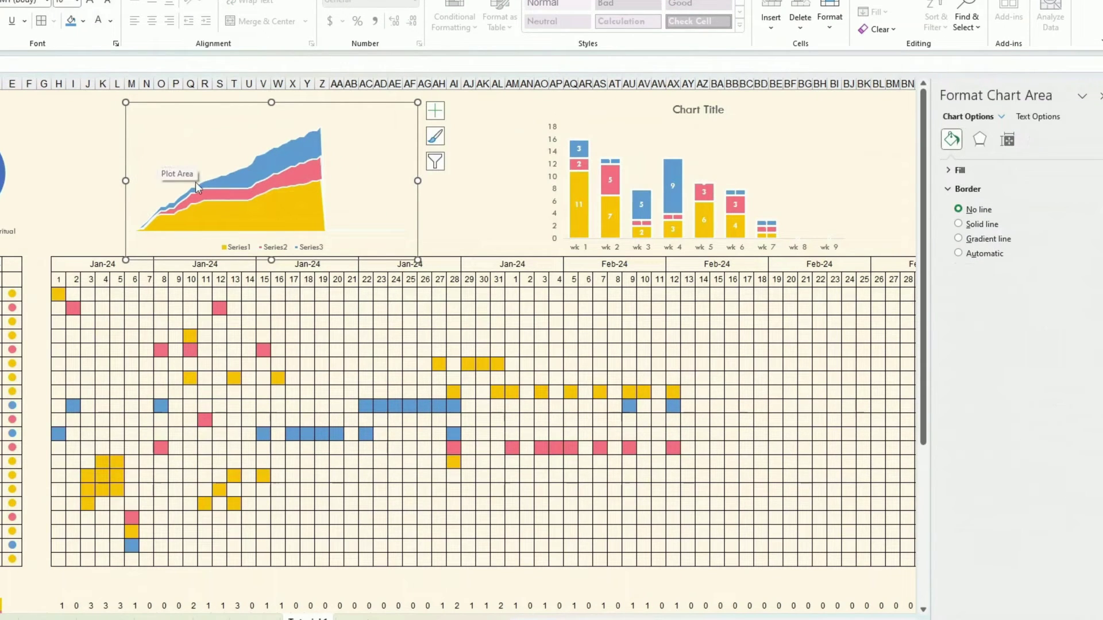
Delete the stacked area chart's legend, widen the chart to the right and raise its bottom edge slightly.
click(291, 248)
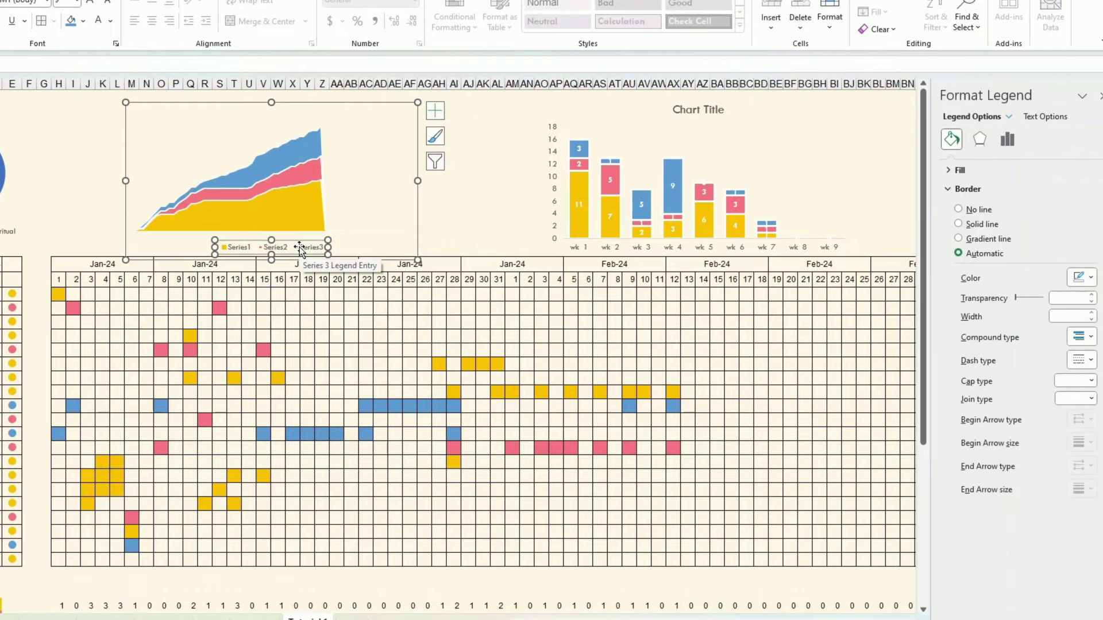
key(Delete)
drag(418, 181, 518, 180)
drag(321, 260, 325, 246)
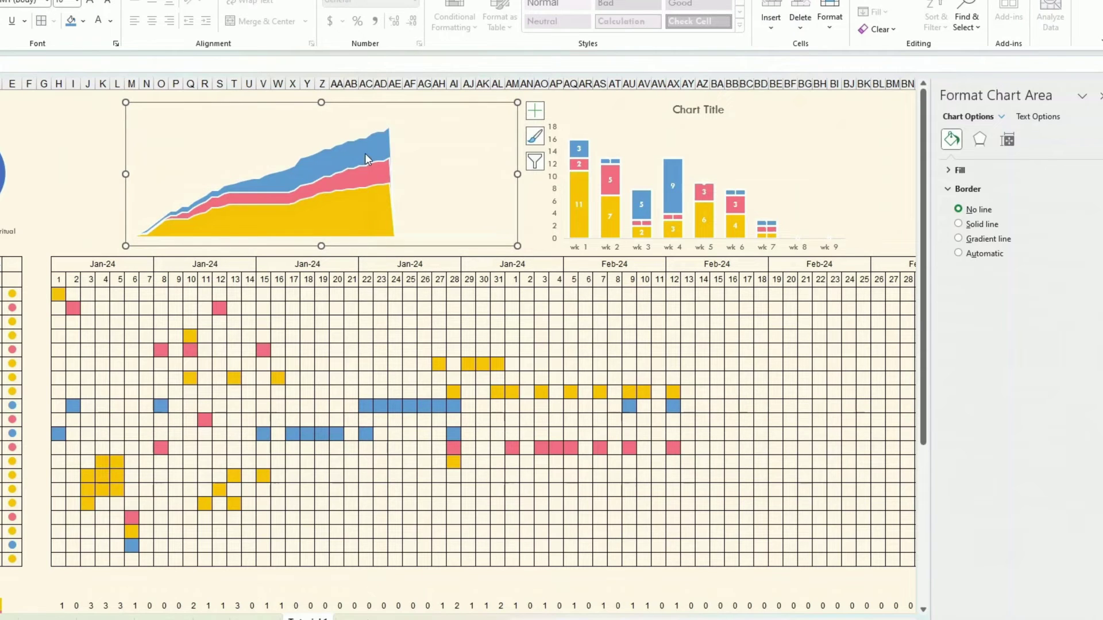
scroll(108, 412, down, 1)
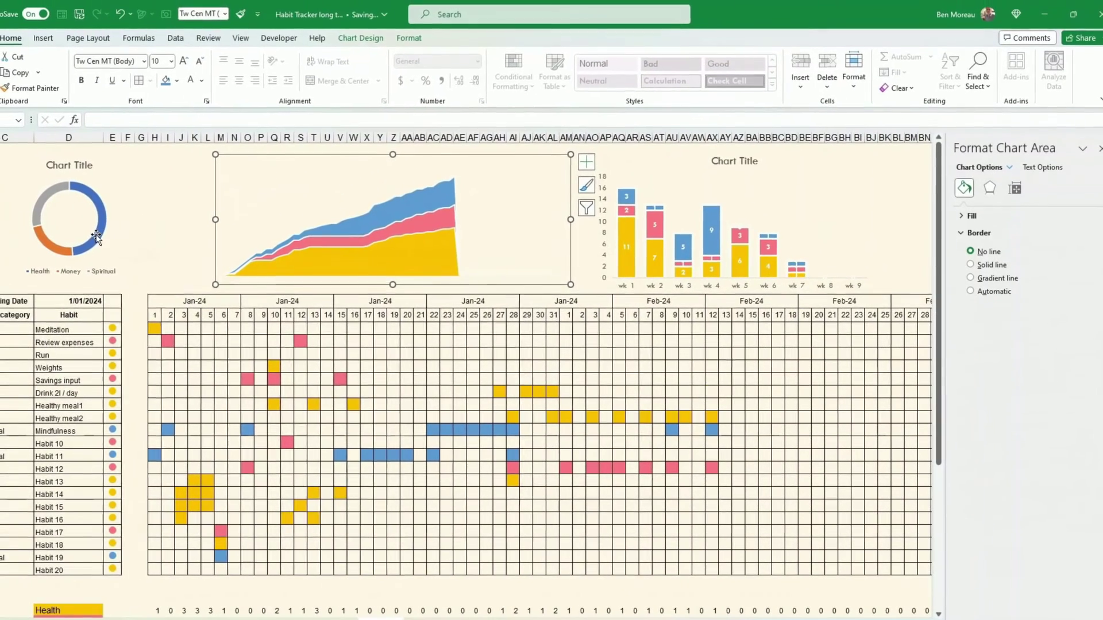
Delete the doughnut chart's legend and its Chart Title.
click(96, 235)
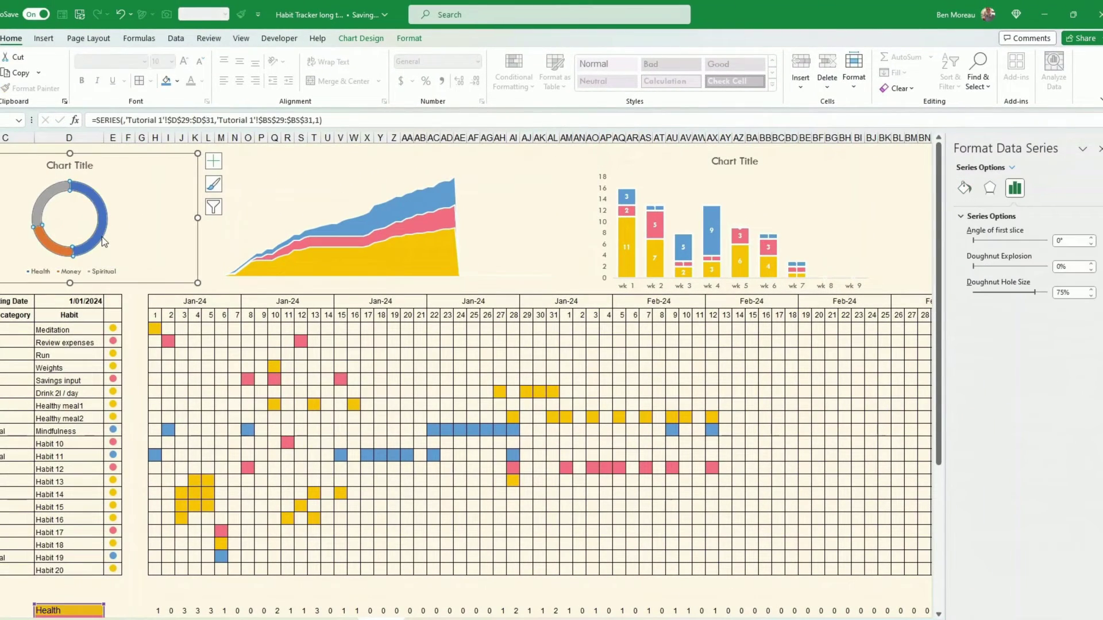
click(90, 274)
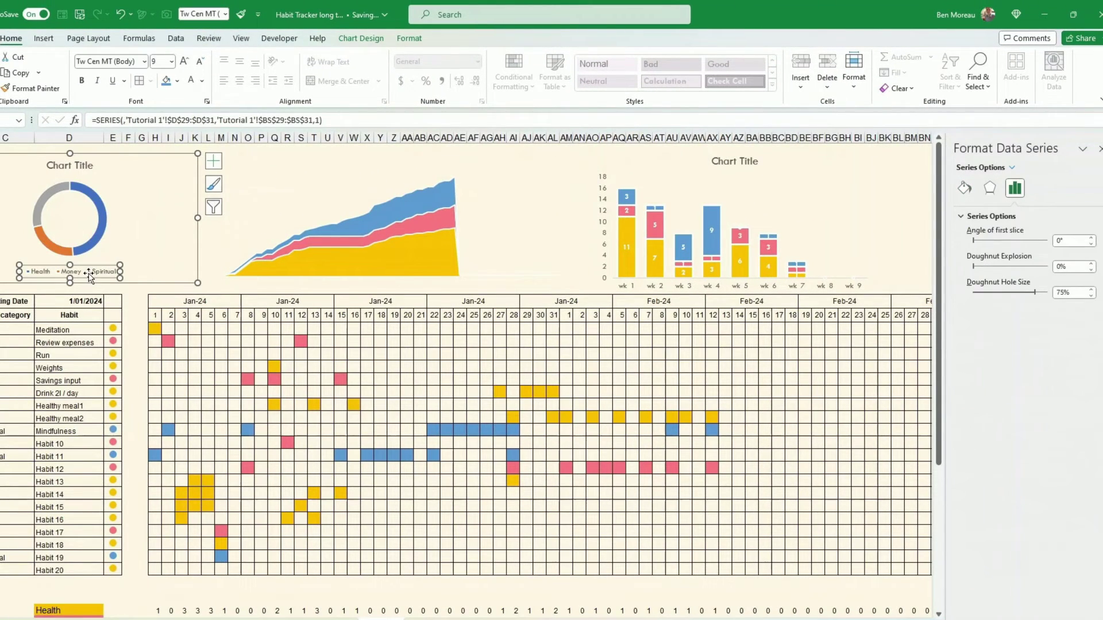
key(Delete)
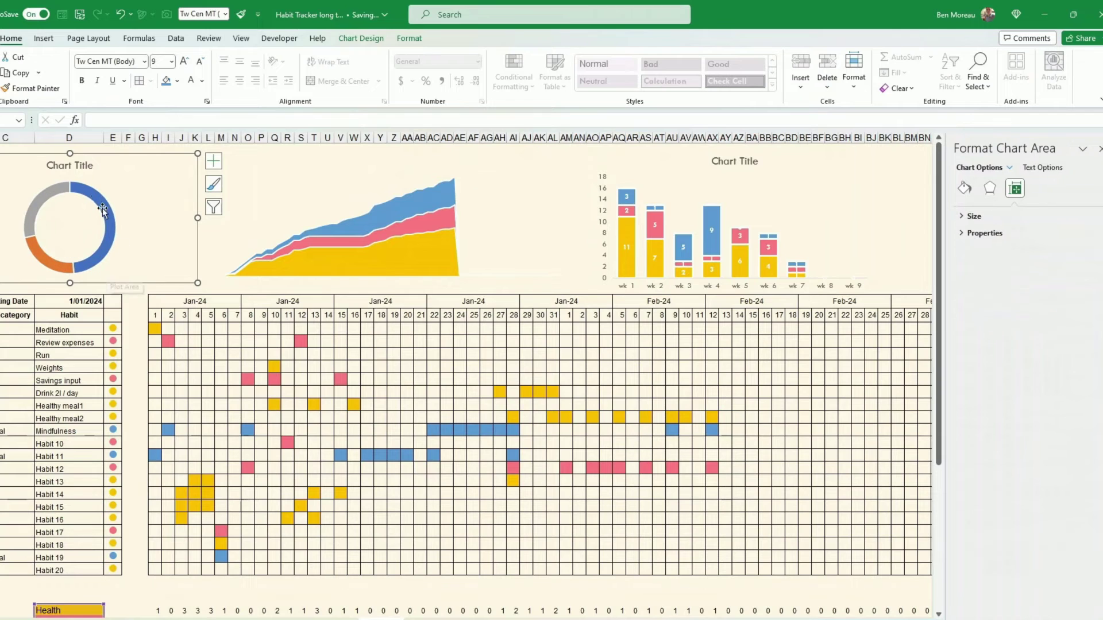
click(84, 167)
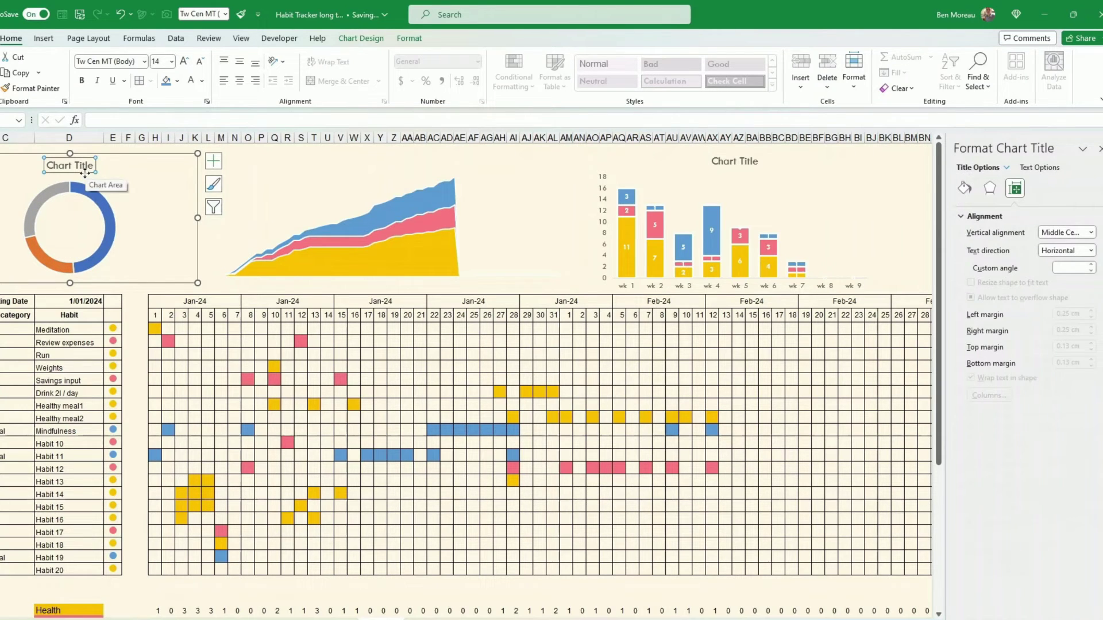
key(Delete)
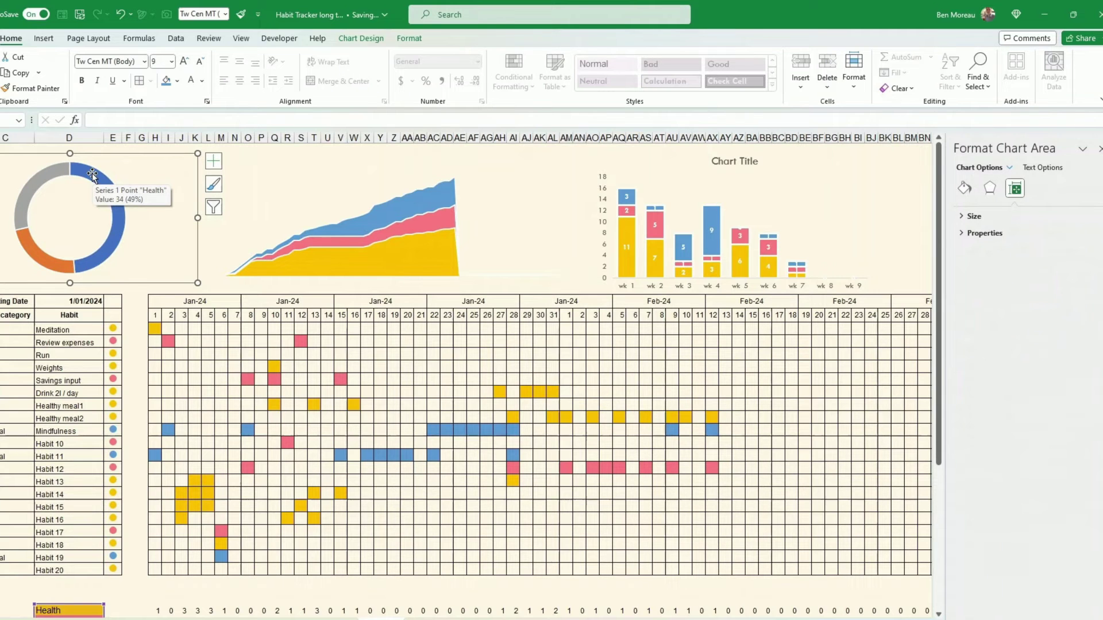
Set the doughnut's hole size to 62% in Format Data Point.
click(92, 173)
scroll(241, 402, down, 3)
scroll(241, 402, up, 3)
click(115, 250)
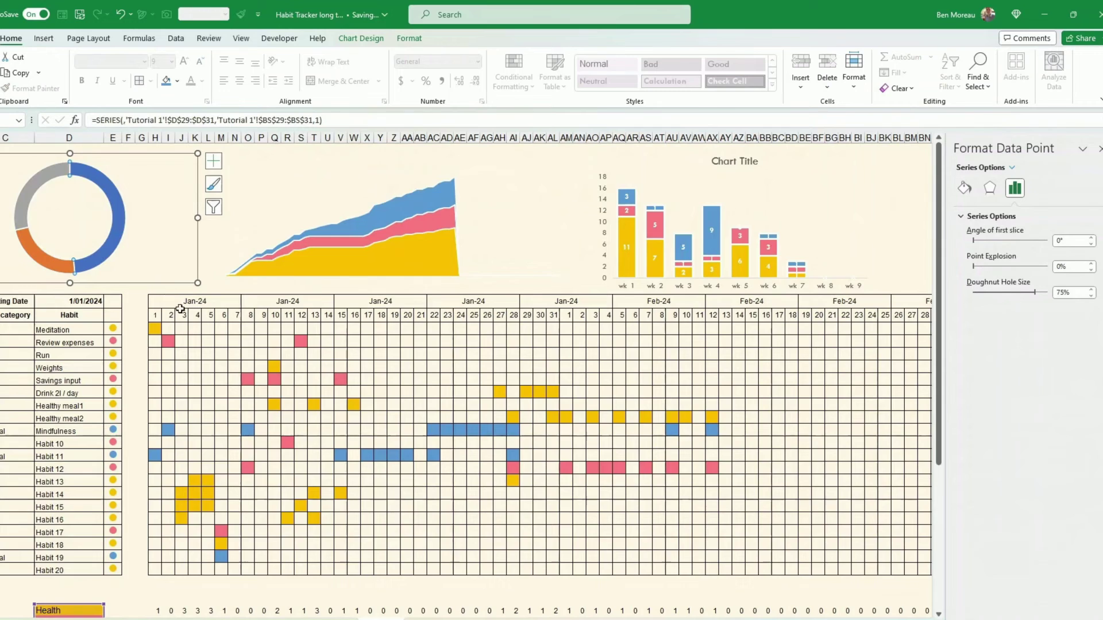
click(1059, 293)
text(90)
key(Return)
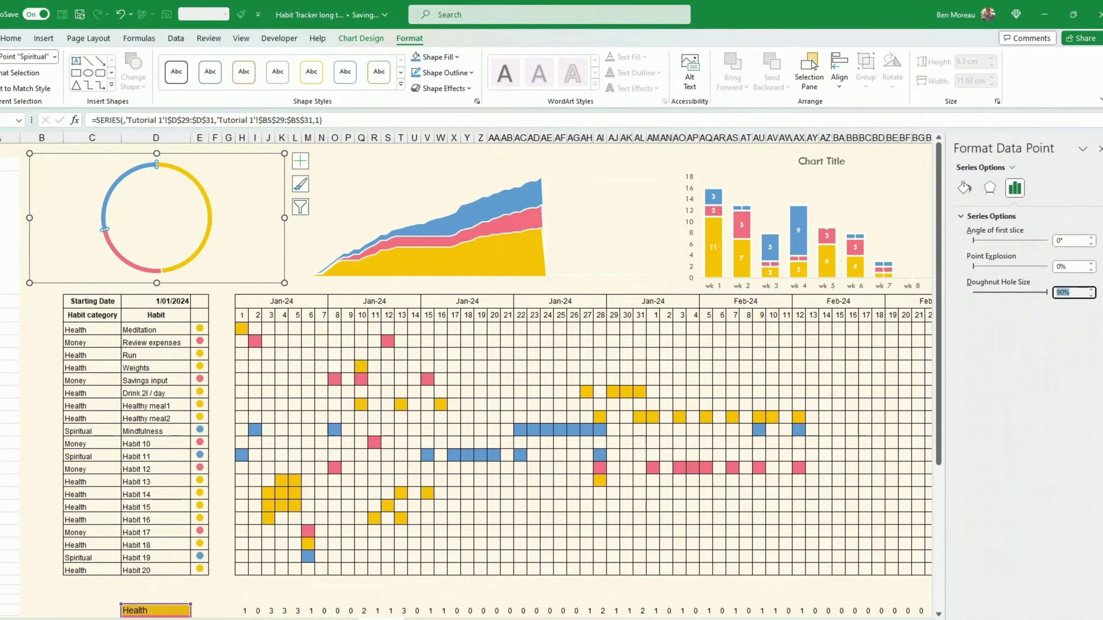
text(46)
key(Return)
click(1092, 290)
click(1092, 290)
click(1092, 290)
click(1092, 290)
click(1092, 289)
click(1092, 289)
click(1092, 289)
click(1091, 289)
click(1092, 290)
click(1092, 289)
click(1092, 289)
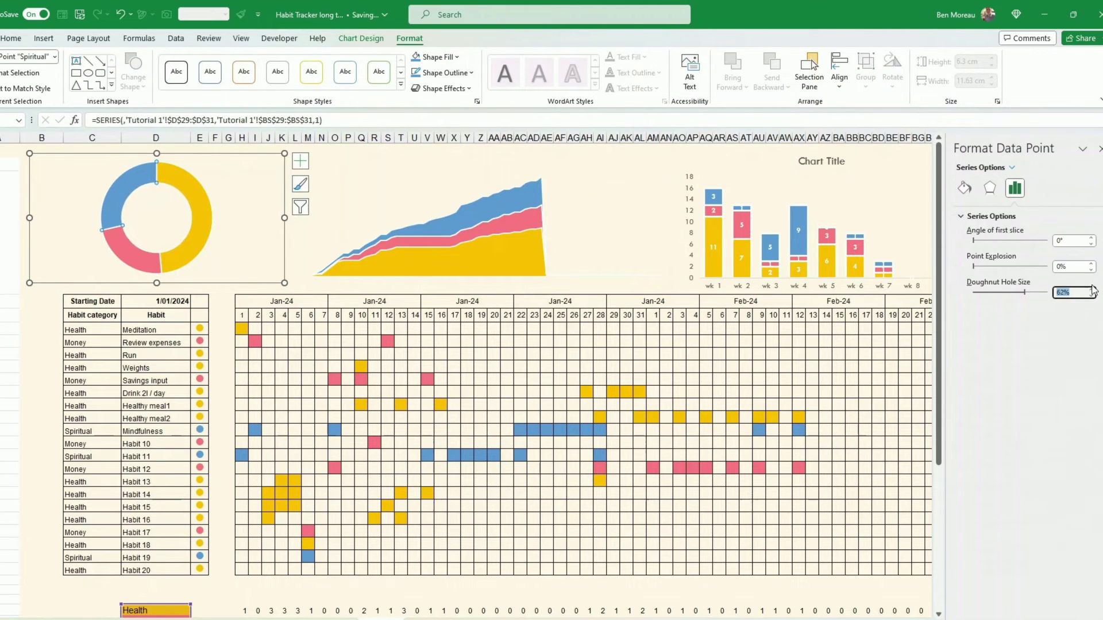
Shrink the doughnut chart to 4.14 × 8.74 cm and add data labels to its slices.
drag(285, 283, 207, 261)
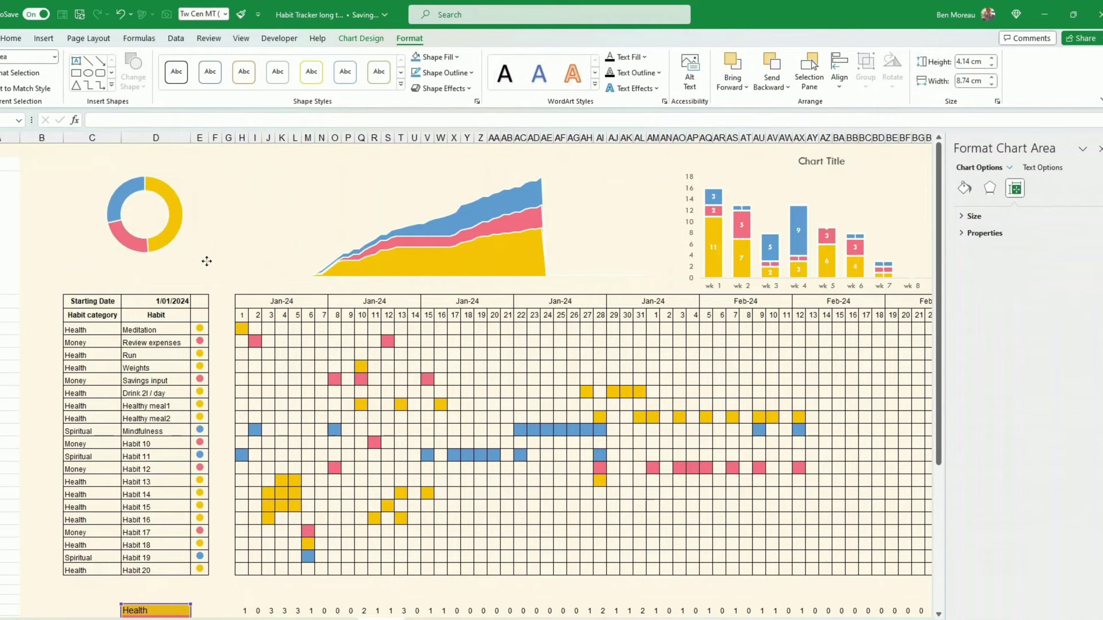
right_click(182, 223)
click(240, 318)
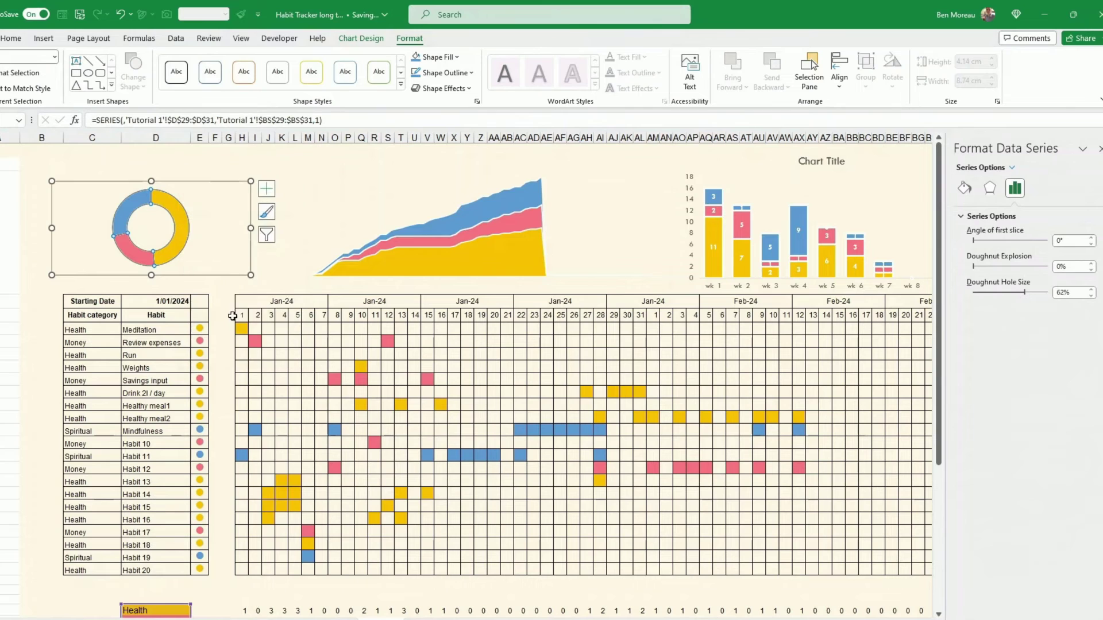
Add the category name to the doughnut's data labels alongside the values.
click(173, 225)
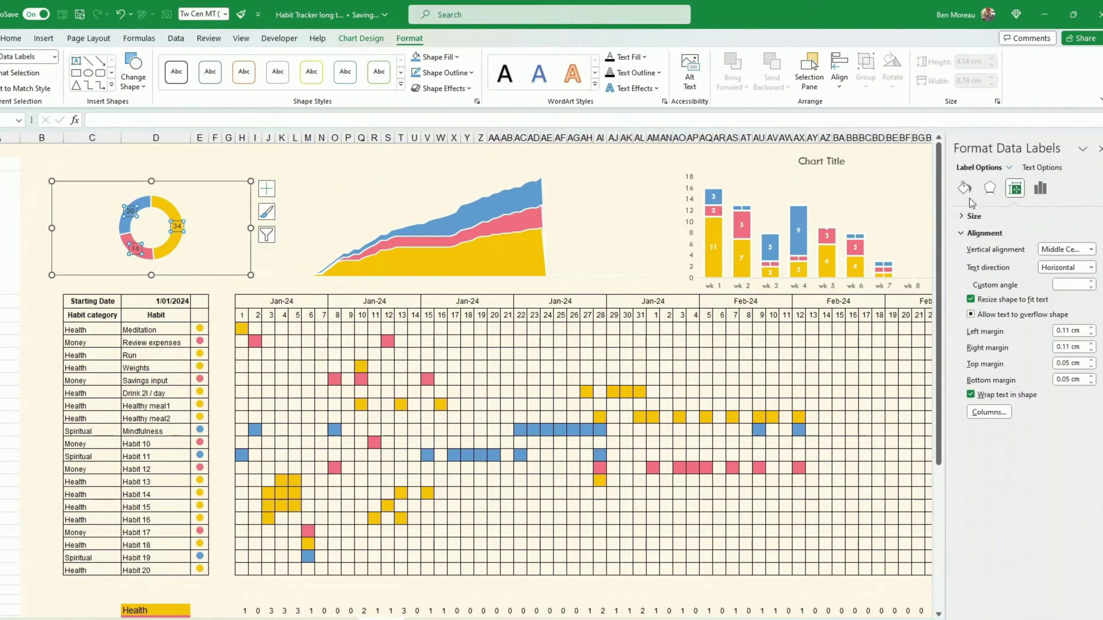
click(1040, 189)
click(977, 274)
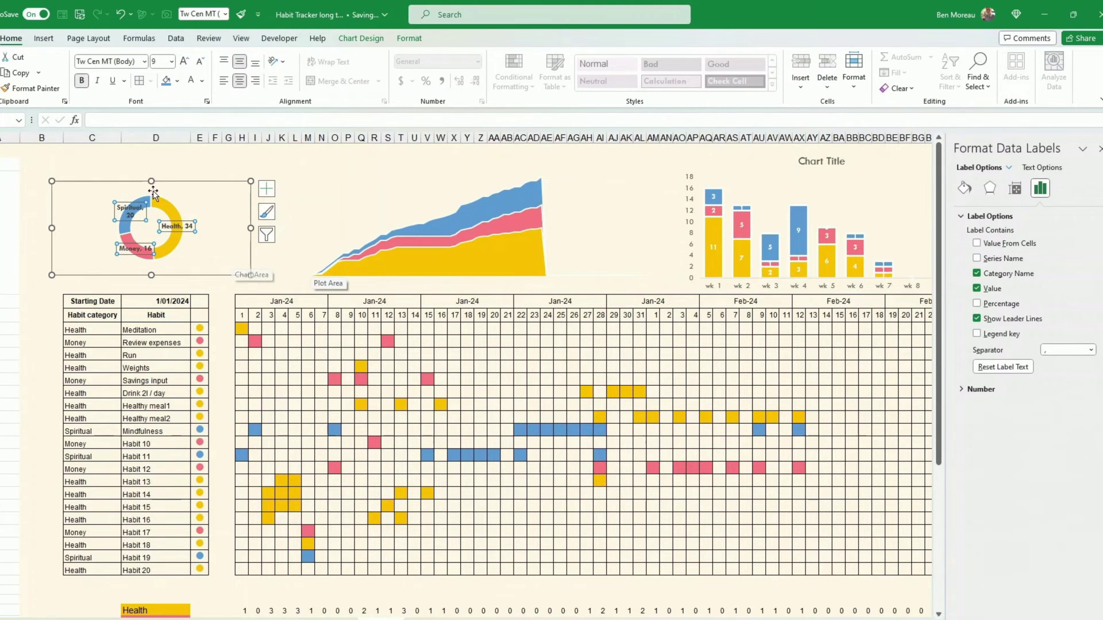
Make the doughnut taller upward and move the Health 34, Money 16 and Spiritual 20 labels outside the ring.
drag(151, 180, 152, 150)
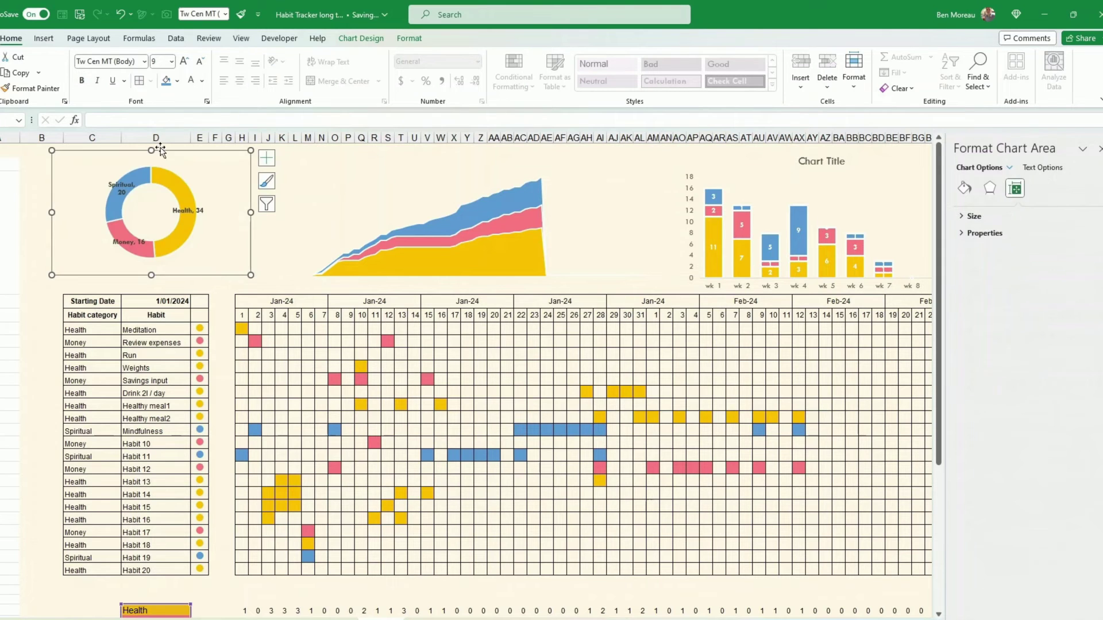
click(192, 211)
drag(196, 212, 226, 238)
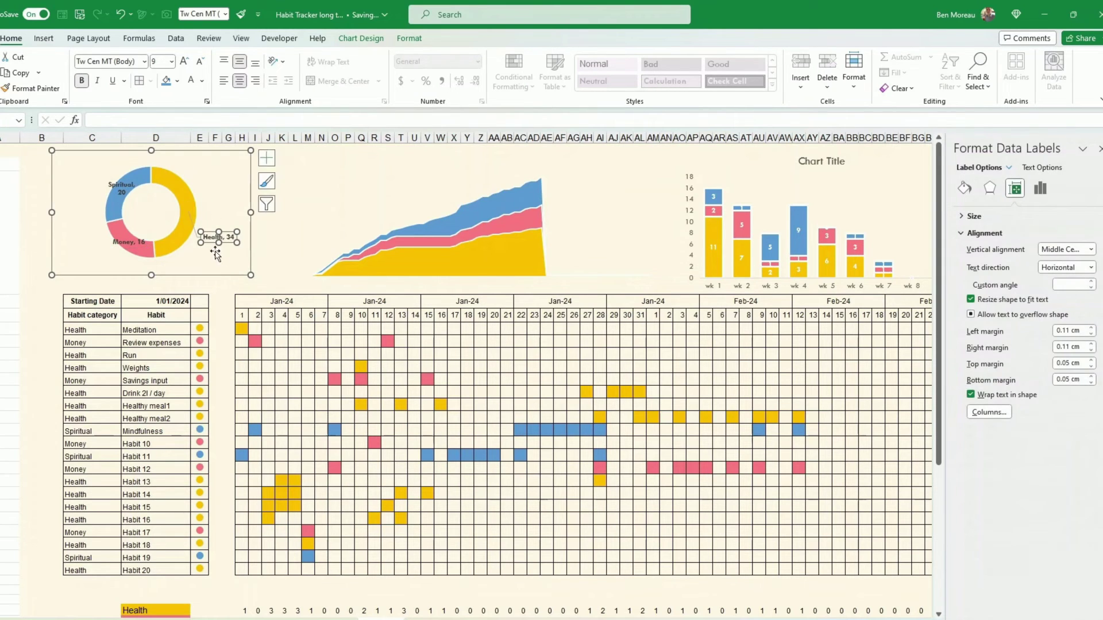
click(130, 242)
drag(138, 247, 99, 254)
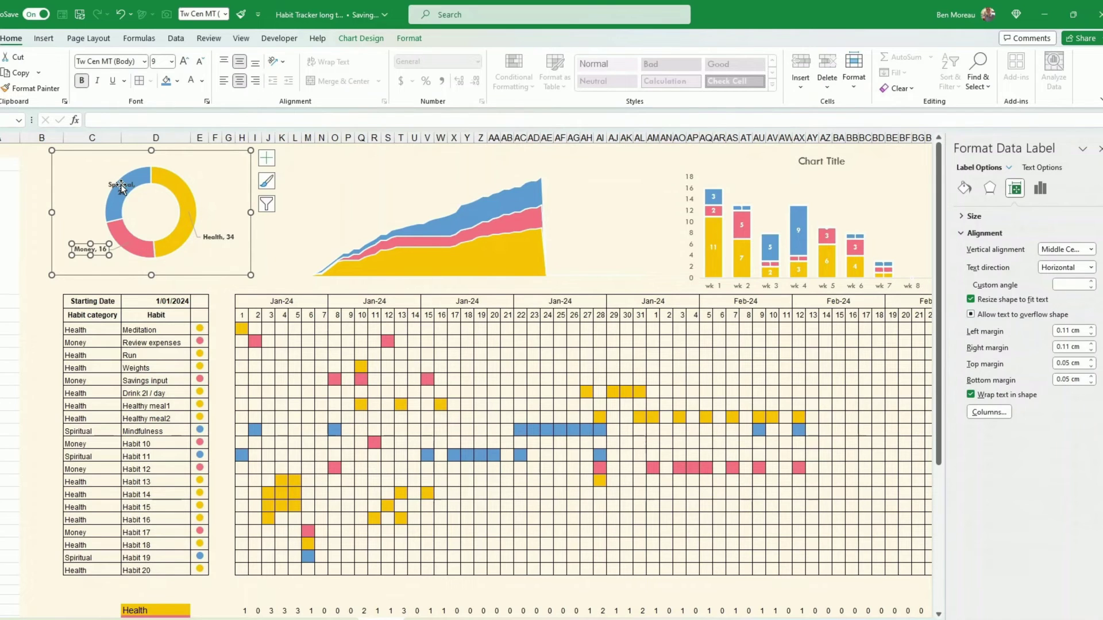
click(121, 186)
drag(131, 198, 104, 183)
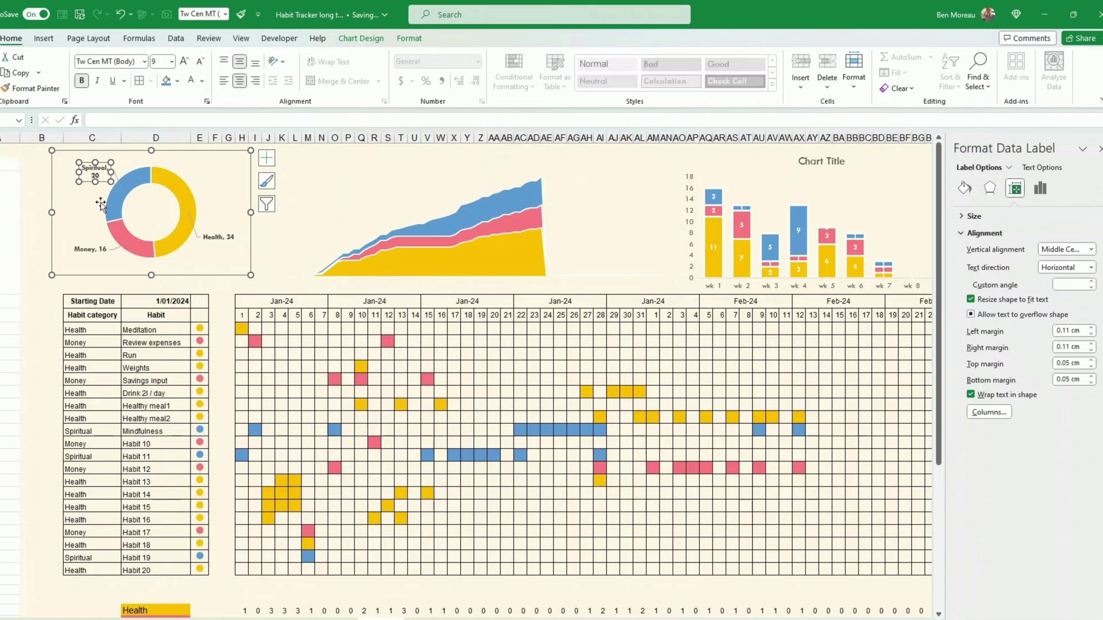
click(210, 271)
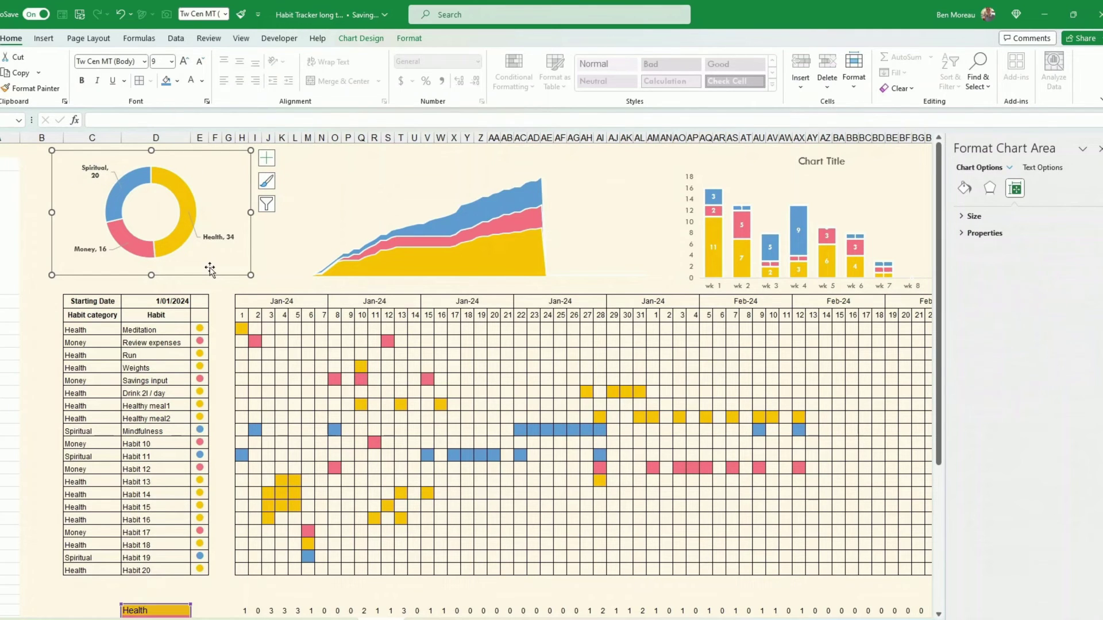
click(185, 205)
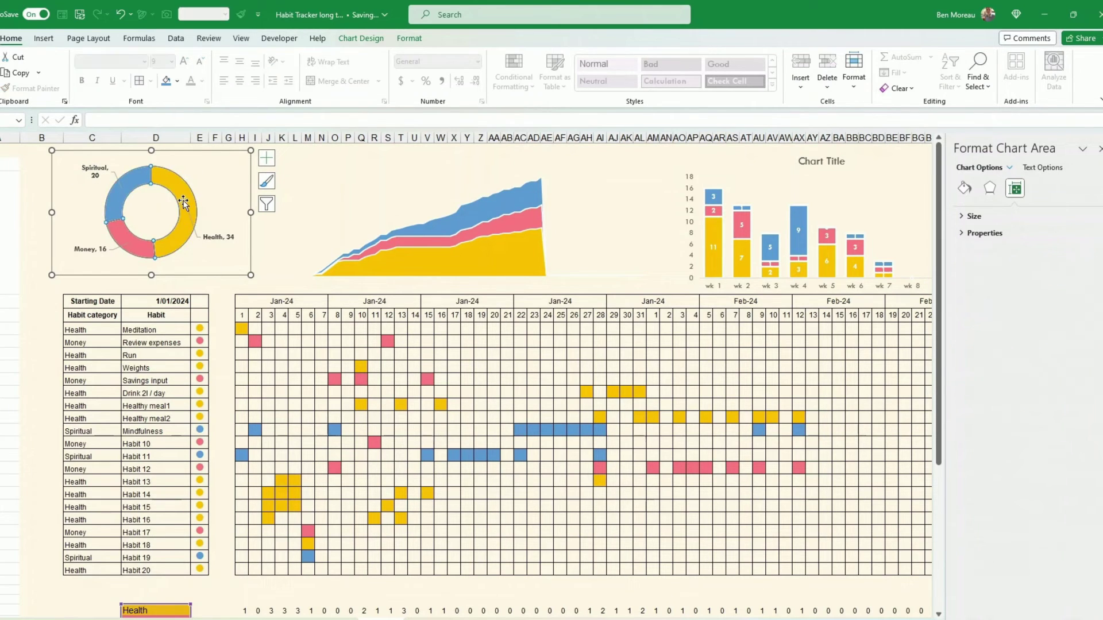
Search the icon library for 'spiritual' and pick the lotus icon.
click(325, 168)
click(281, 207)
click(43, 38)
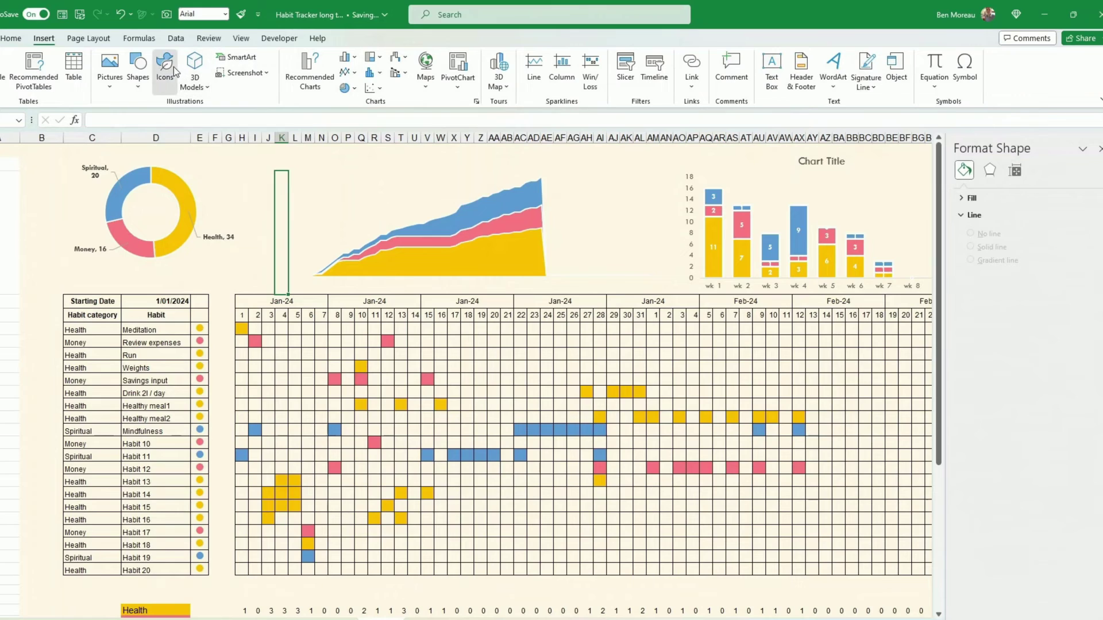
click(175, 71)
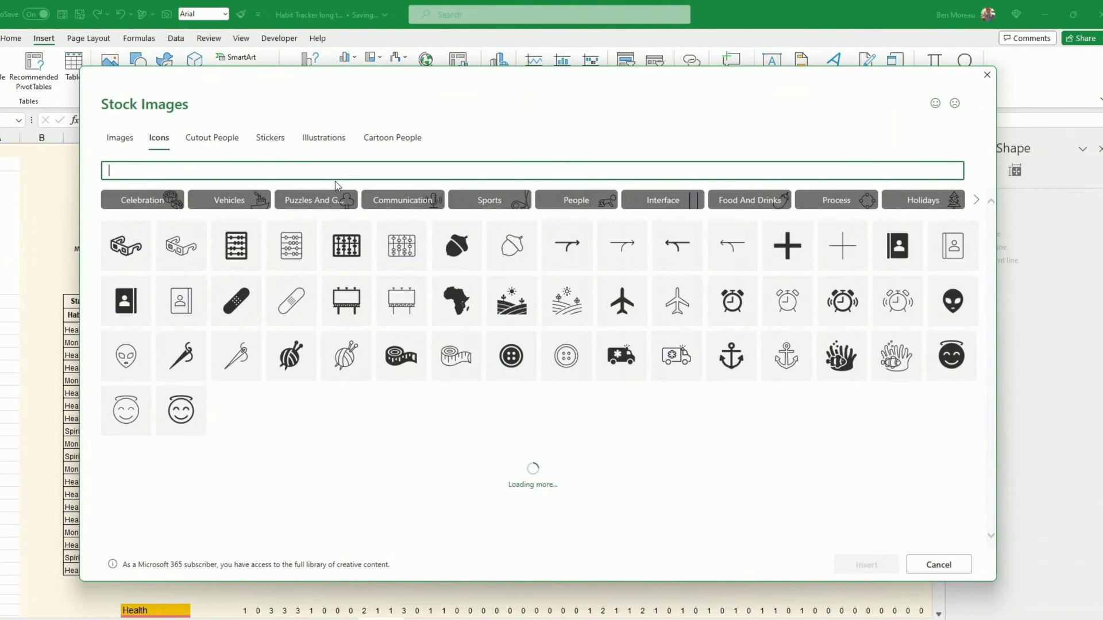
text(spiritual)
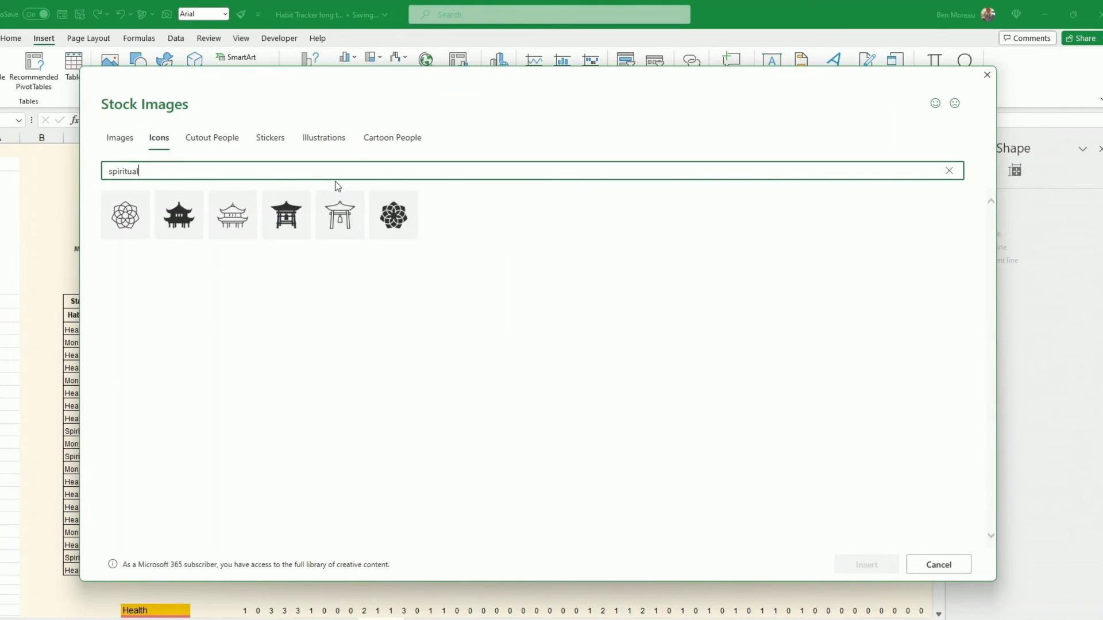
click(399, 225)
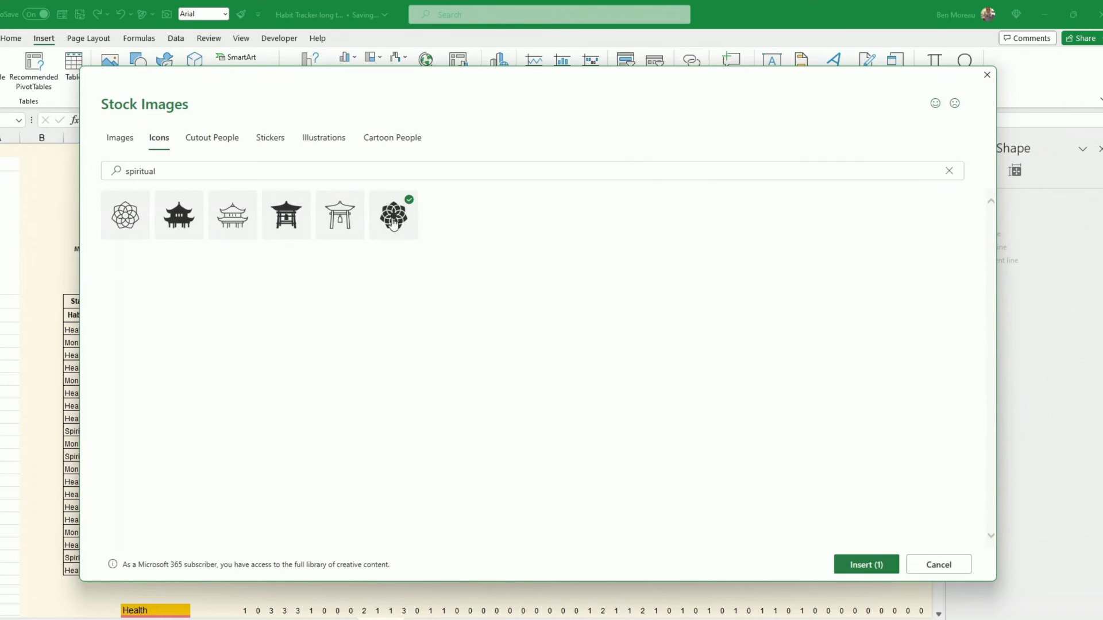
Add dollar and heart-pulse icons from 'mo' and 'health' searches, insert all three, and make them white.
click(165, 172)
text(money)
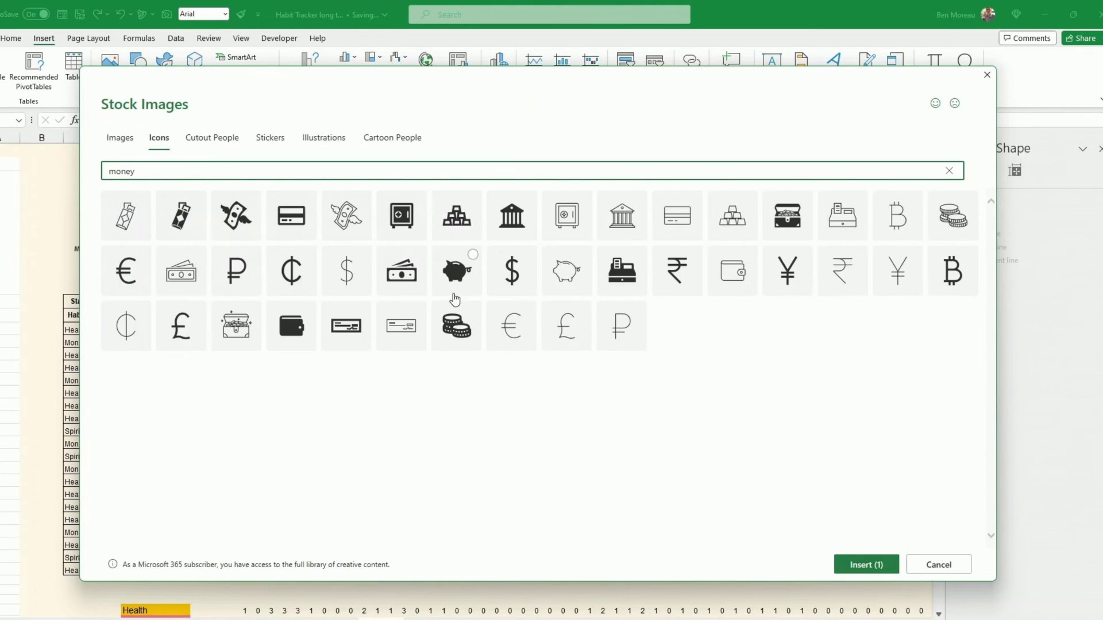
click(511, 270)
click(173, 172)
text(health)
click(456, 326)
click(867, 565)
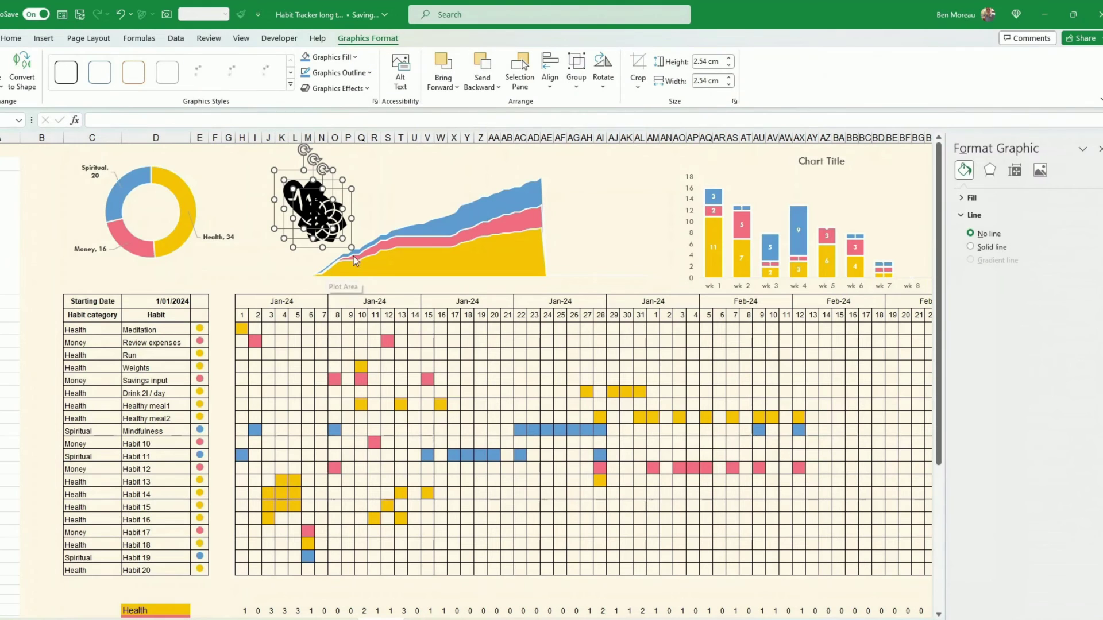
click(351, 57)
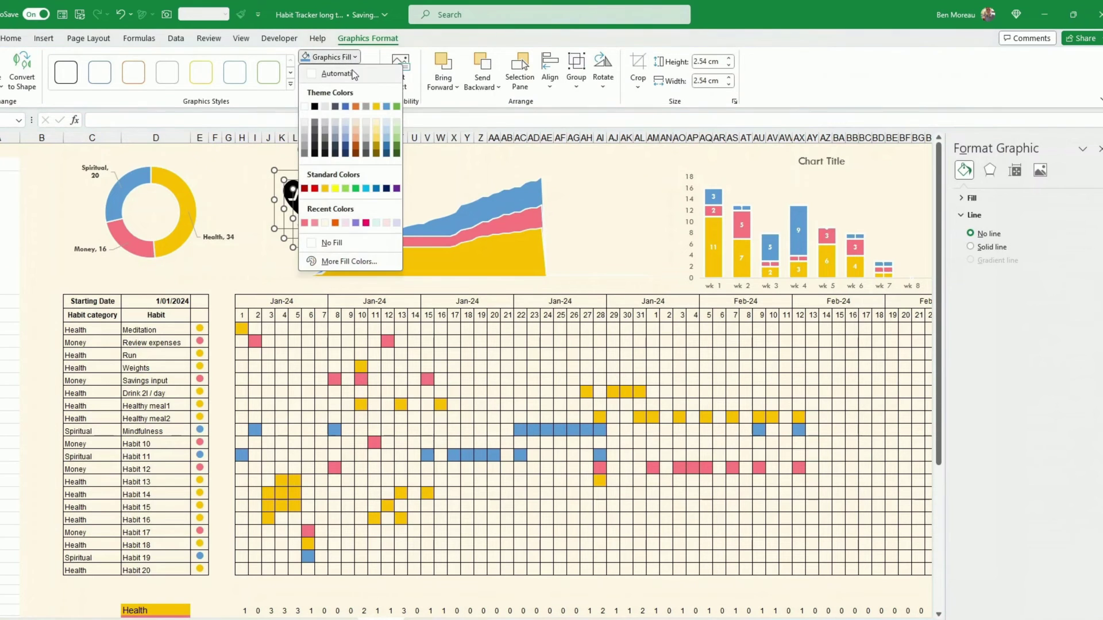
click(309, 111)
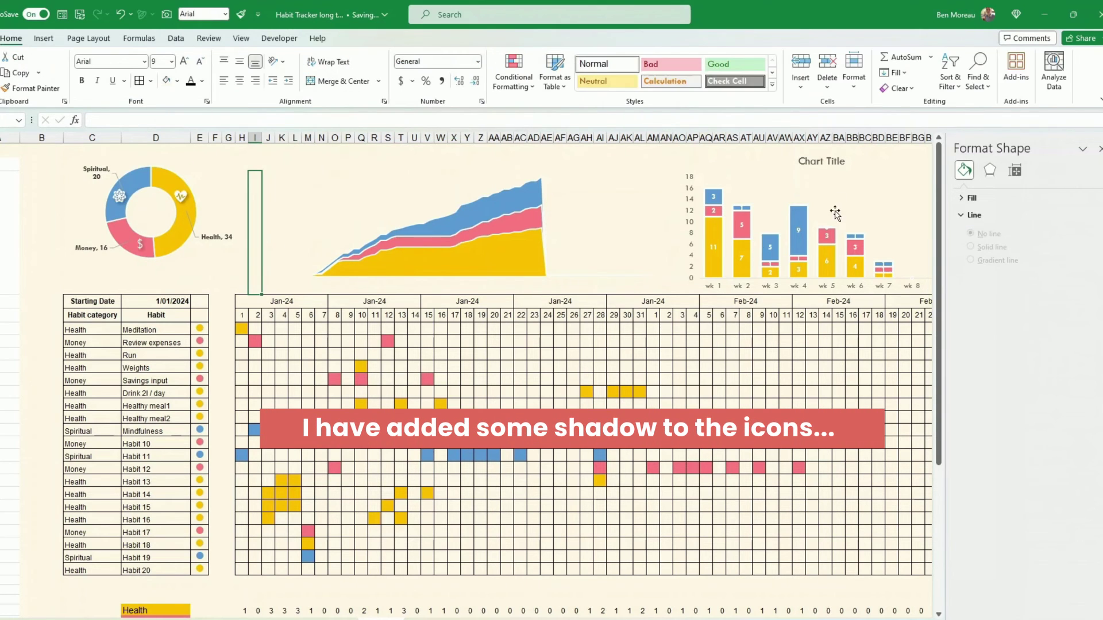
Select the helper summary rows below the habit grid and hide them with Ctrl+9.
click(1099, 148)
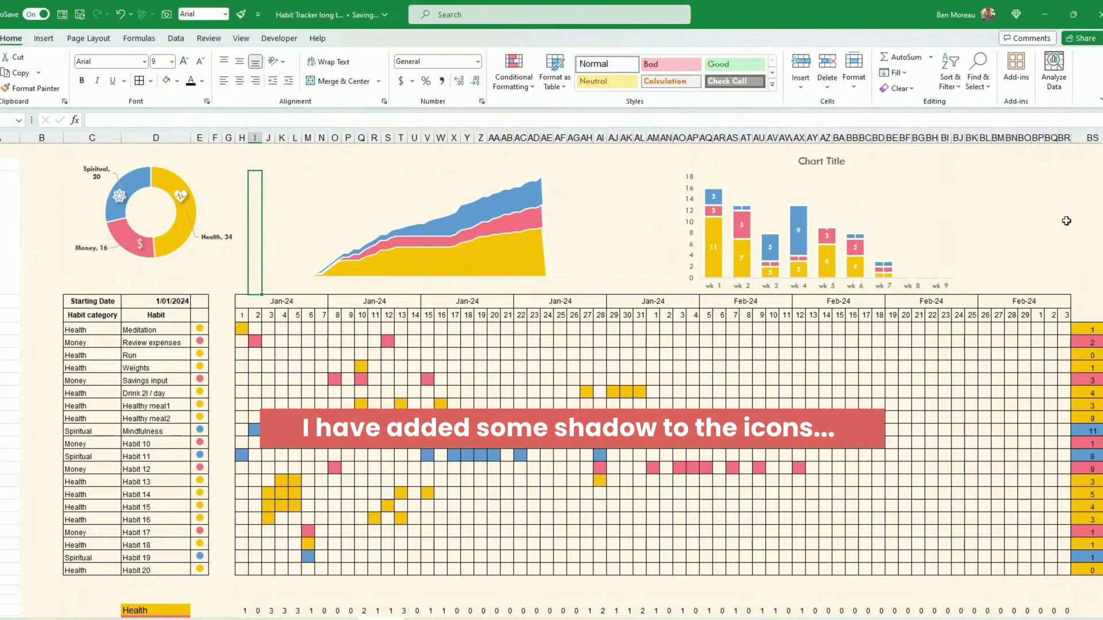
scroll(1066, 221, down, 6)
scroll(1060, 218, up, 4)
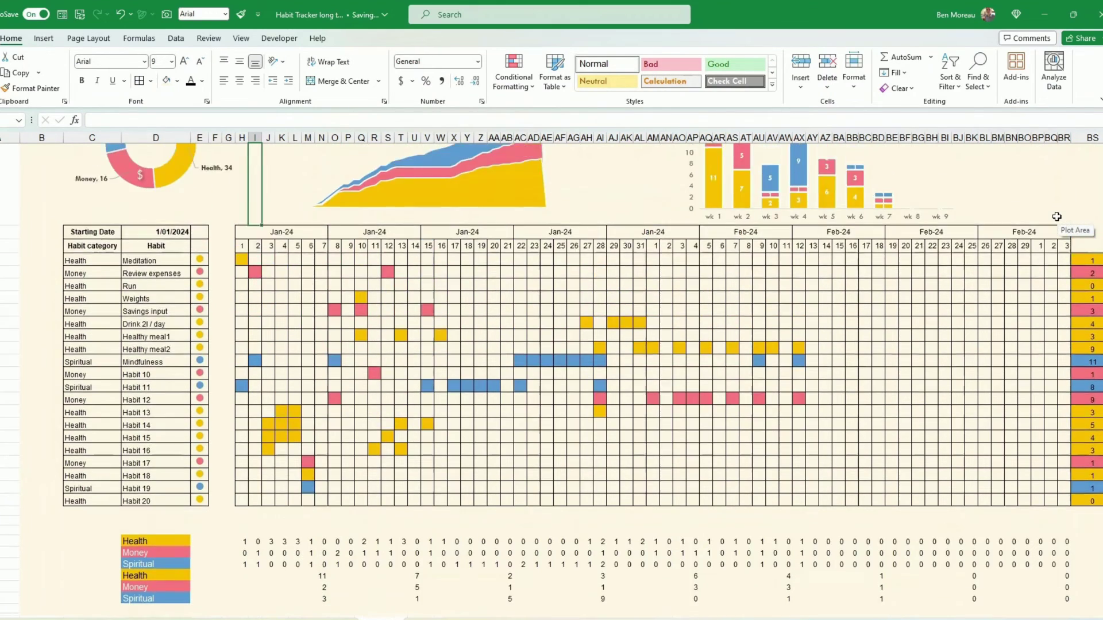
scroll(1056, 217, down, 2)
drag(1, 455, 1, 618)
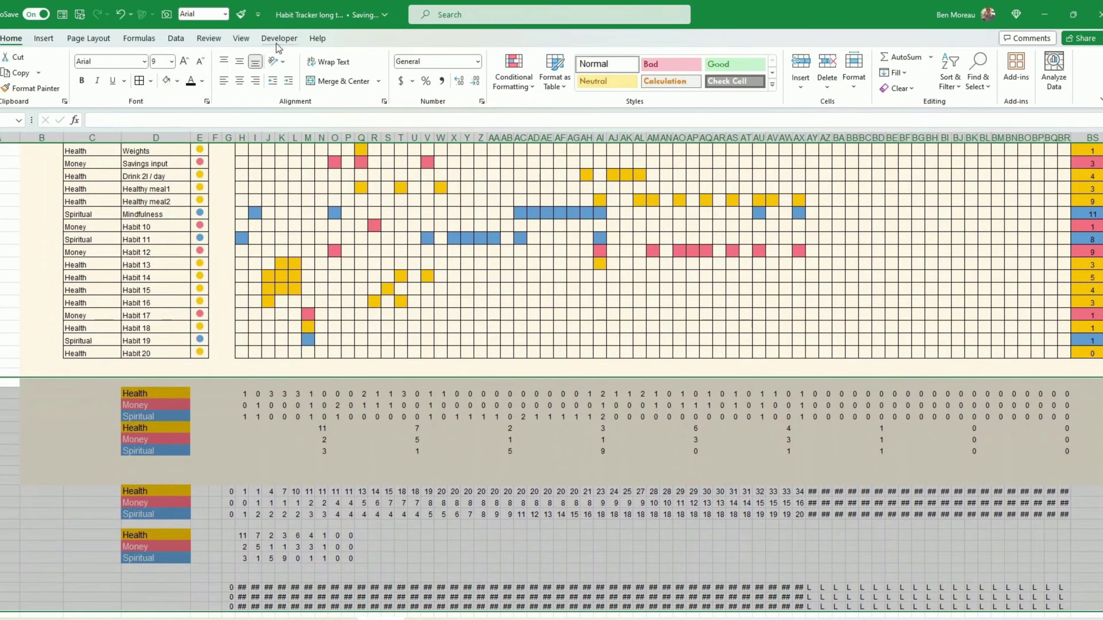
click(185, 42)
scroll(552, 259, left, 1)
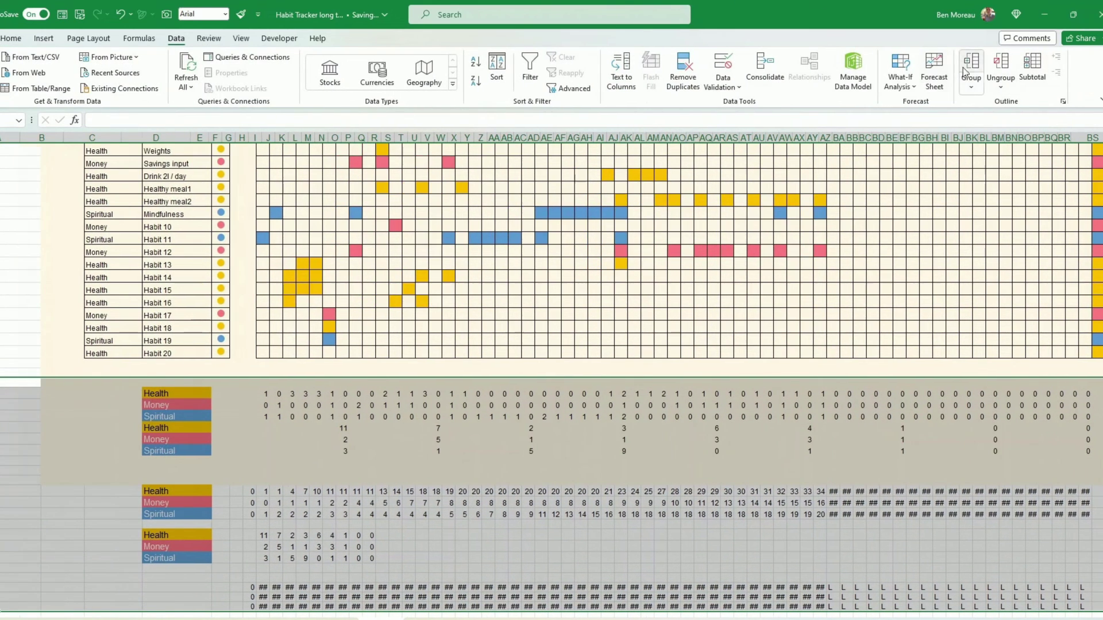
scroll(1, 504, down, 3)
key(ctrl+9)
scroll(141, 394, up, 9)
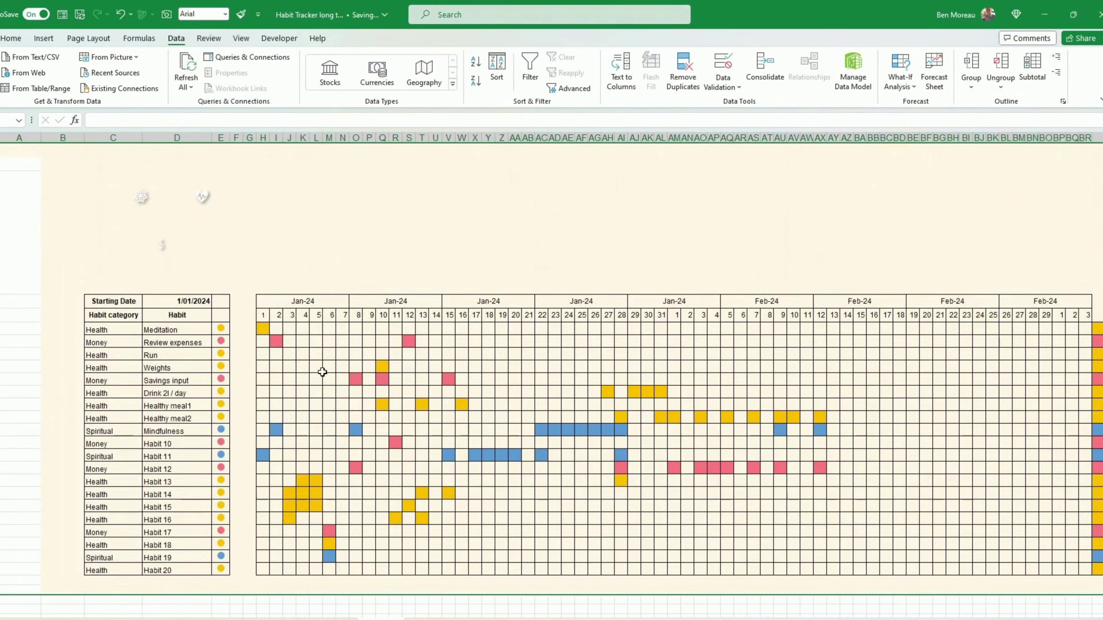
scroll(330, 370, down, 8)
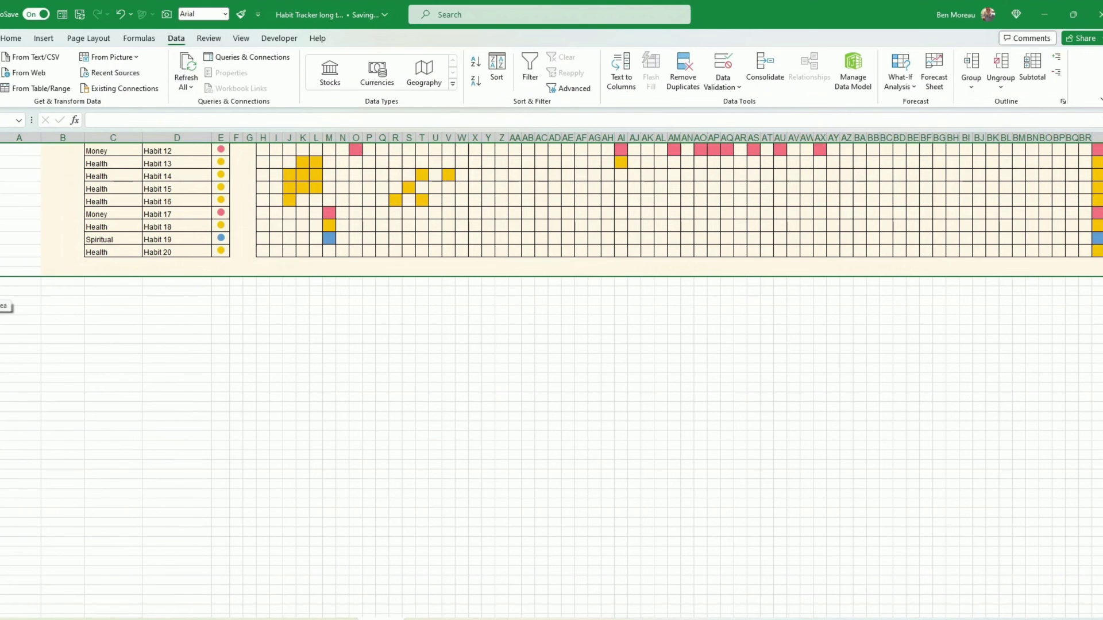
scroll(382, 316, up, 8)
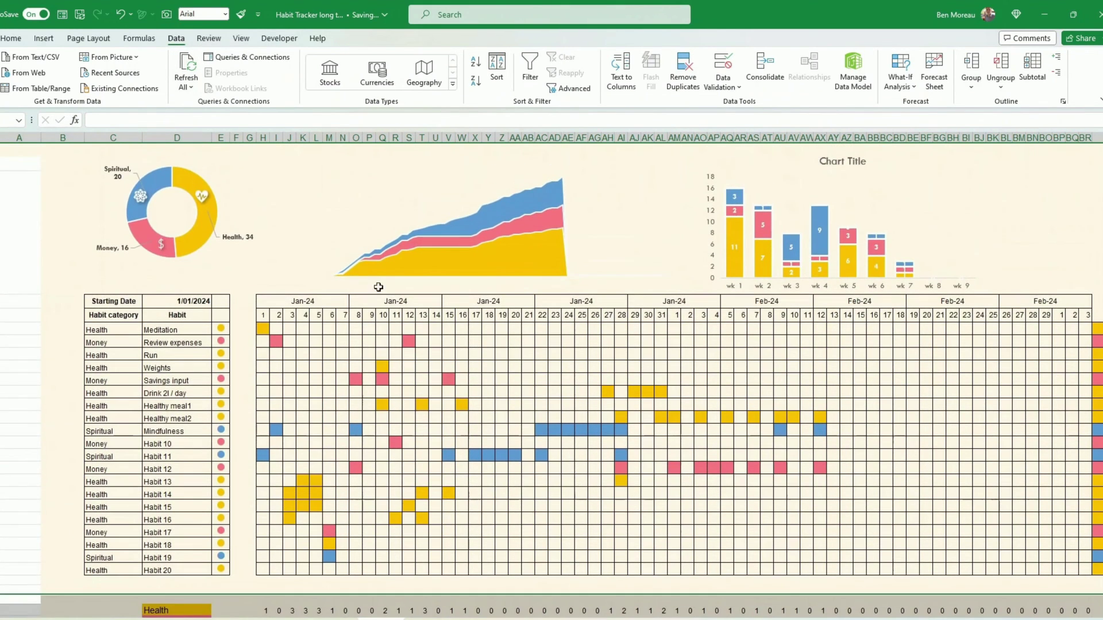
Turn on 'Show data in hidden rows and columns' in the area chart's Select Data settings.
right_click(354, 211)
click(406, 285)
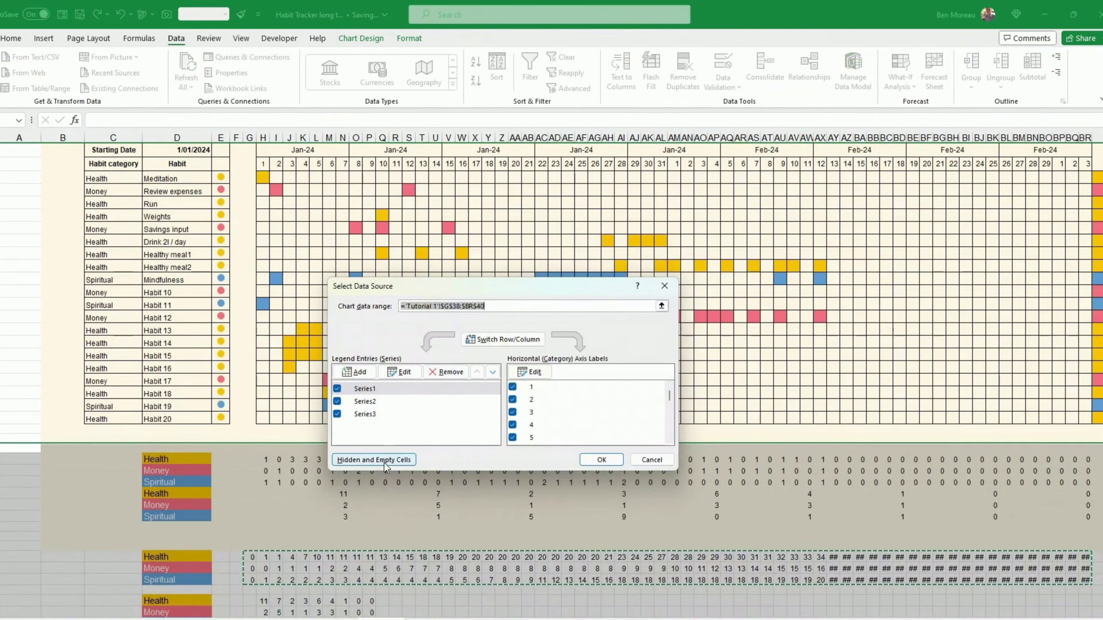
click(384, 456)
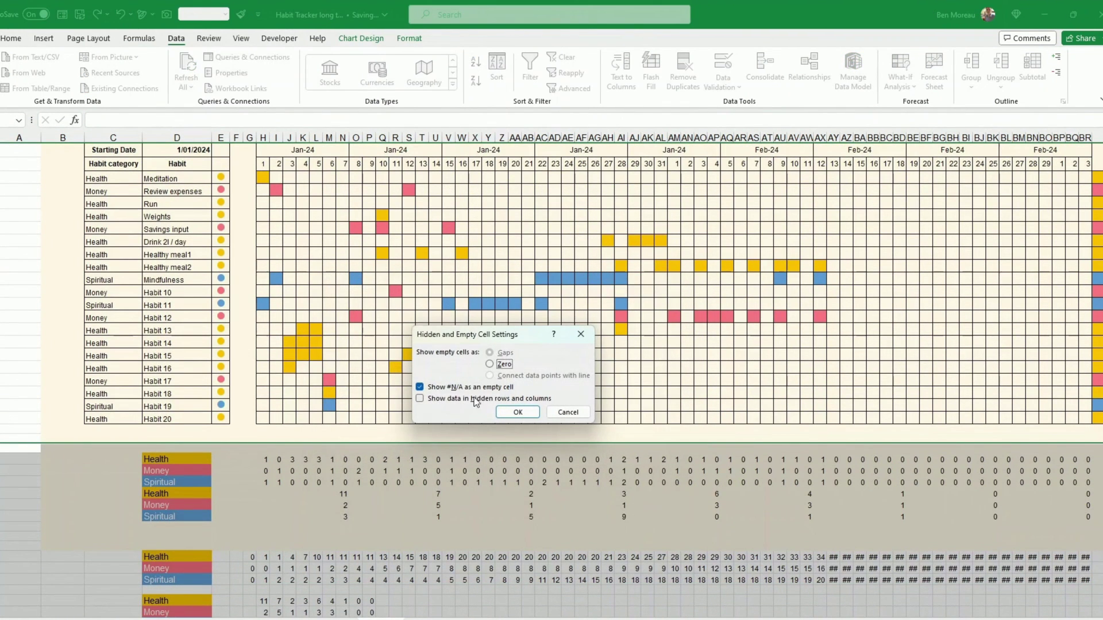
click(420, 398)
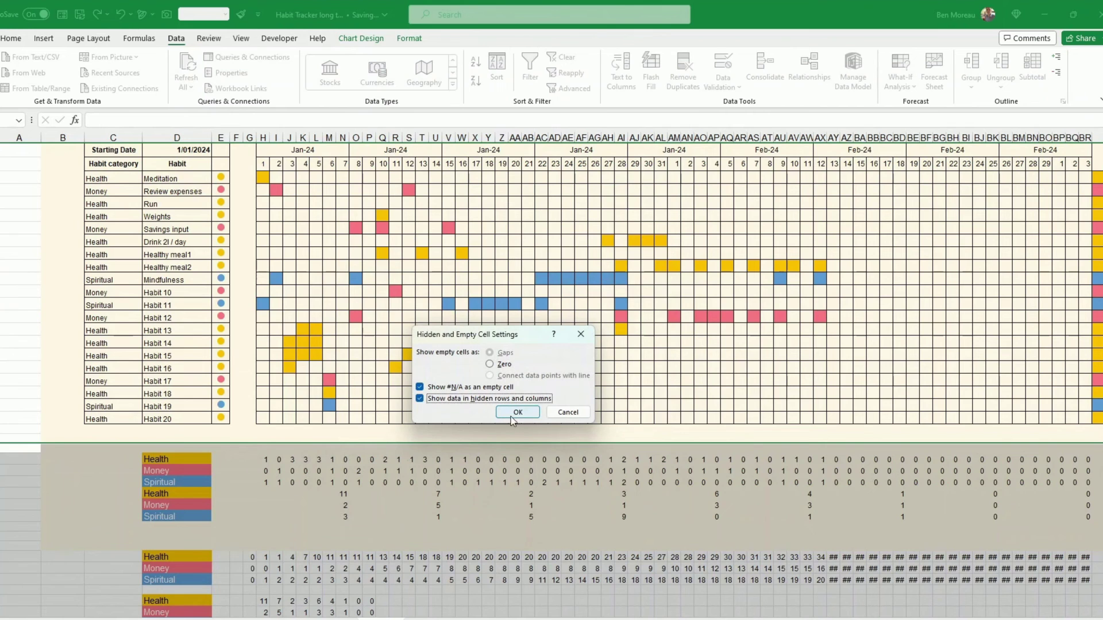
click(518, 412)
click(601, 460)
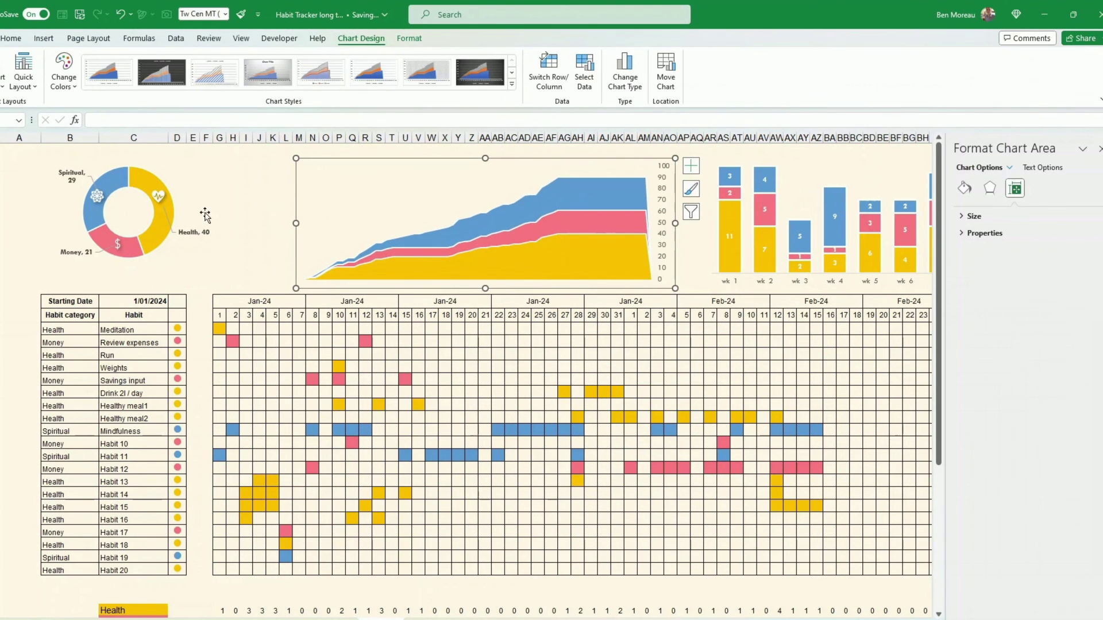
click(259, 229)
Draw a light blue rectangle banner reading 'Overall Results' above the area chart.
click(44, 38)
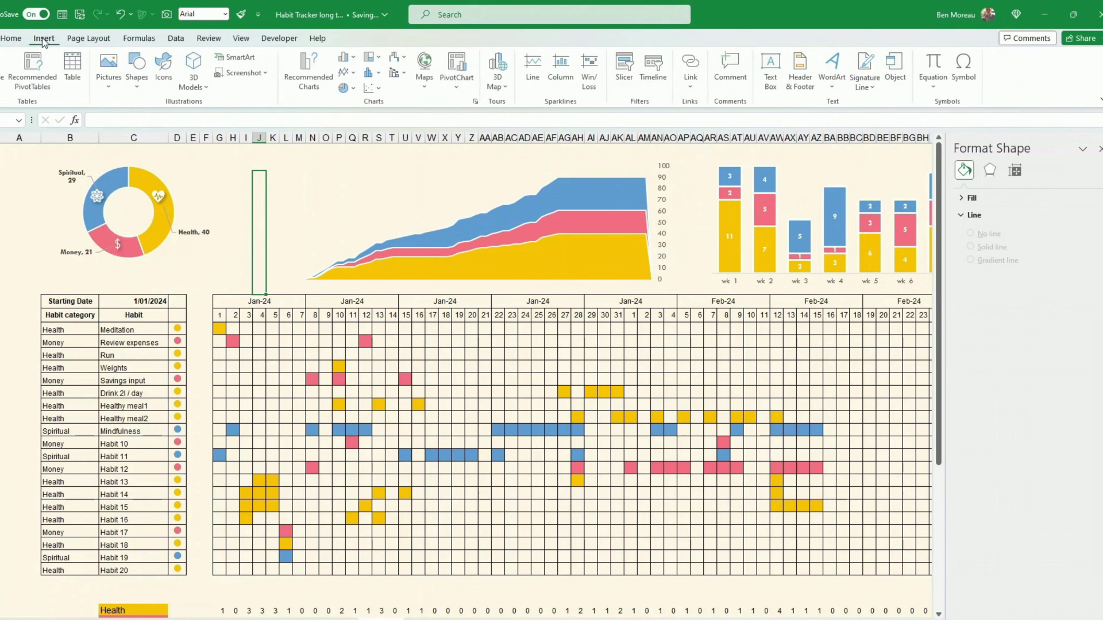
click(138, 72)
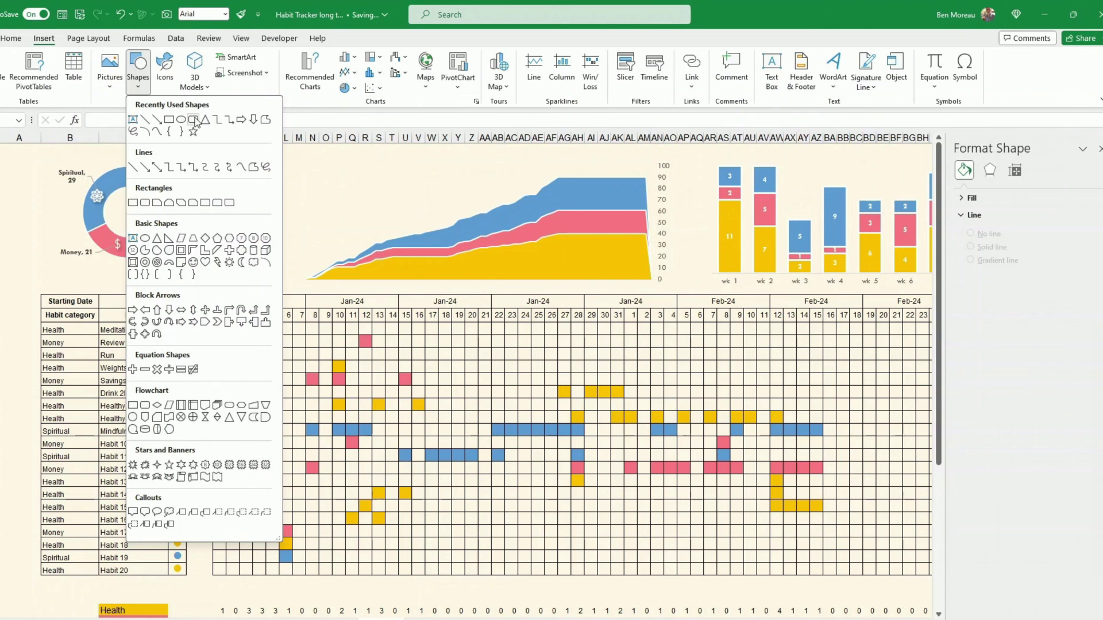
click(195, 118)
drag(313, 191, 389, 193)
click(422, 63)
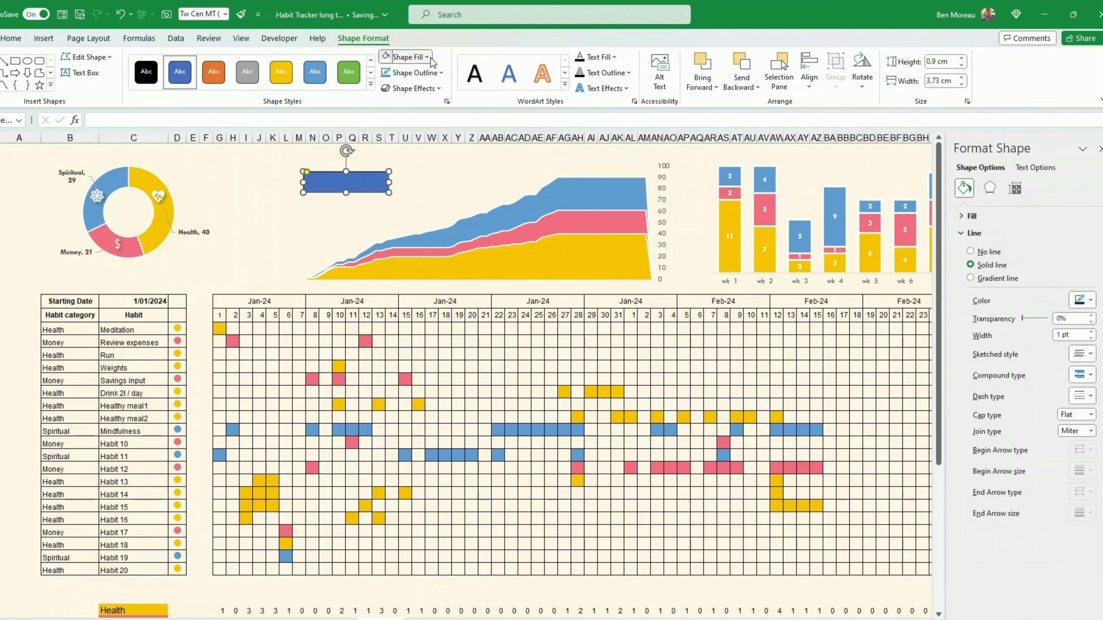
click(472, 114)
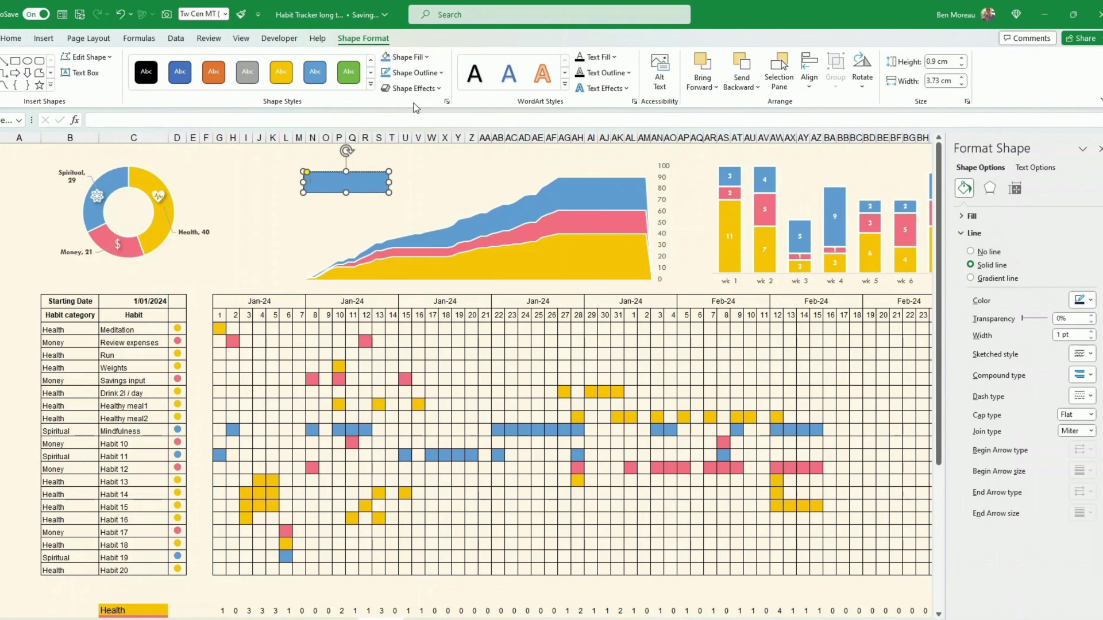
text(Overall Results)
drag(346, 182, 417, 173)
Copy the banner above the weekly column chart and retype it as 'Weekly'.
drag(417, 174, 838, 167)
text(Weekly)
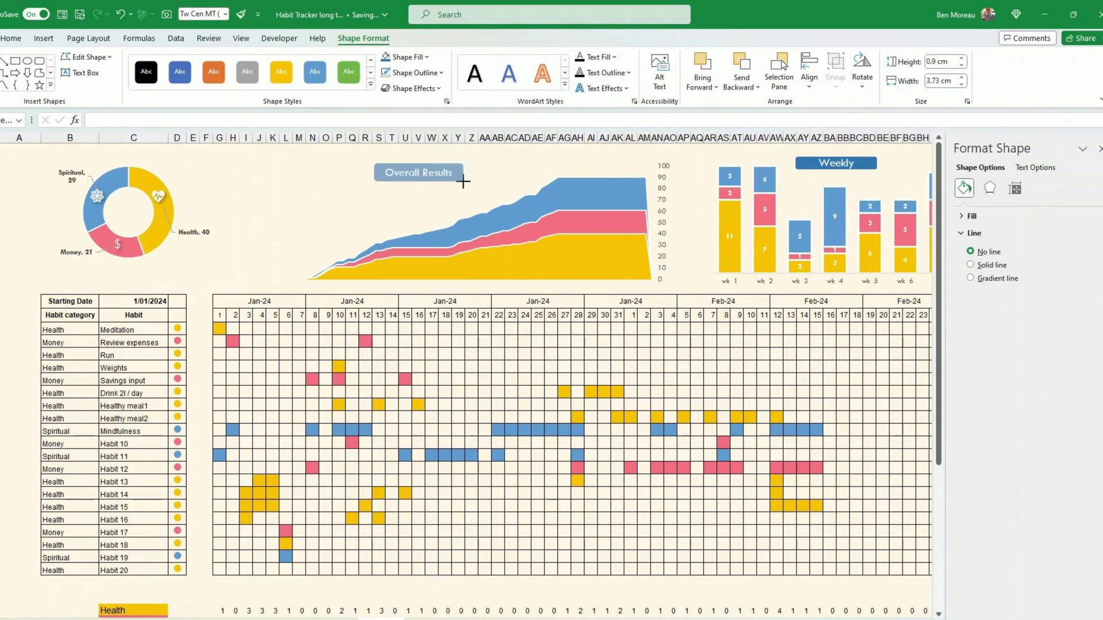
key(Escape)
scroll(869, 306, down, 5)
scroll(870, 305, up, 5)
Select the month/day header rows and Starting Date cells without changing their fill, then reselect the banner.
drag(219, 301, 1042, 315)
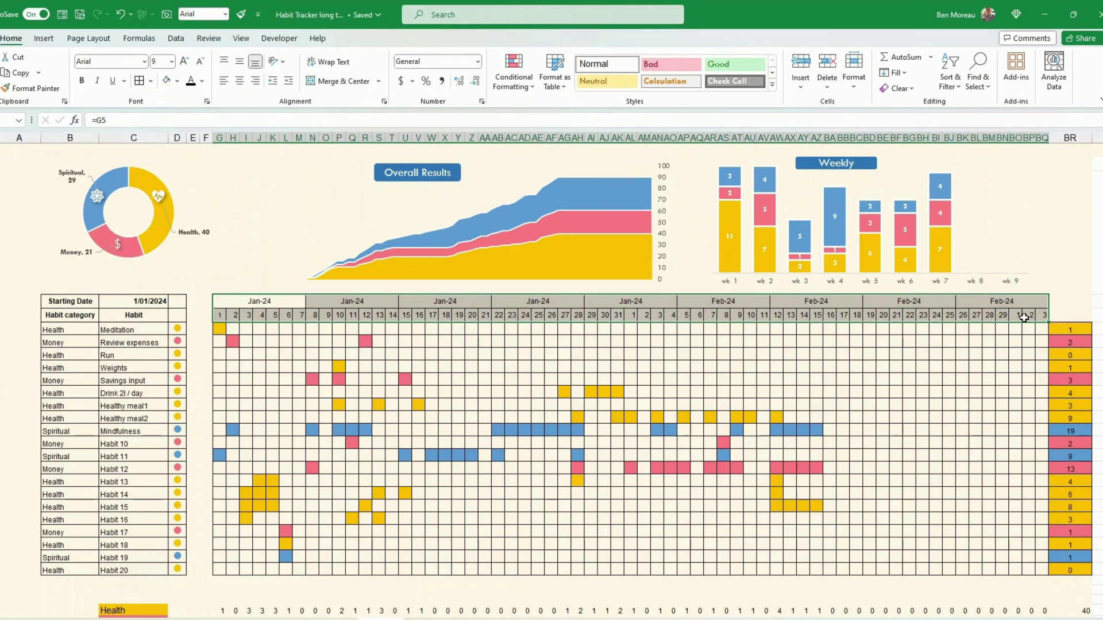
click(179, 85)
key(Escape)
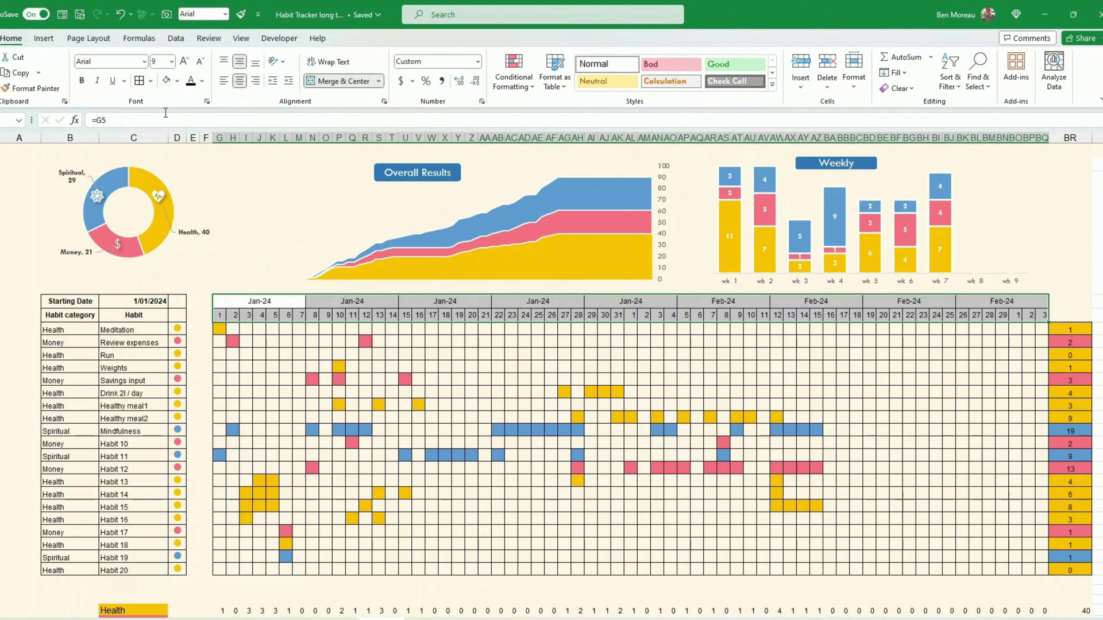
drag(57, 301, 132, 301)
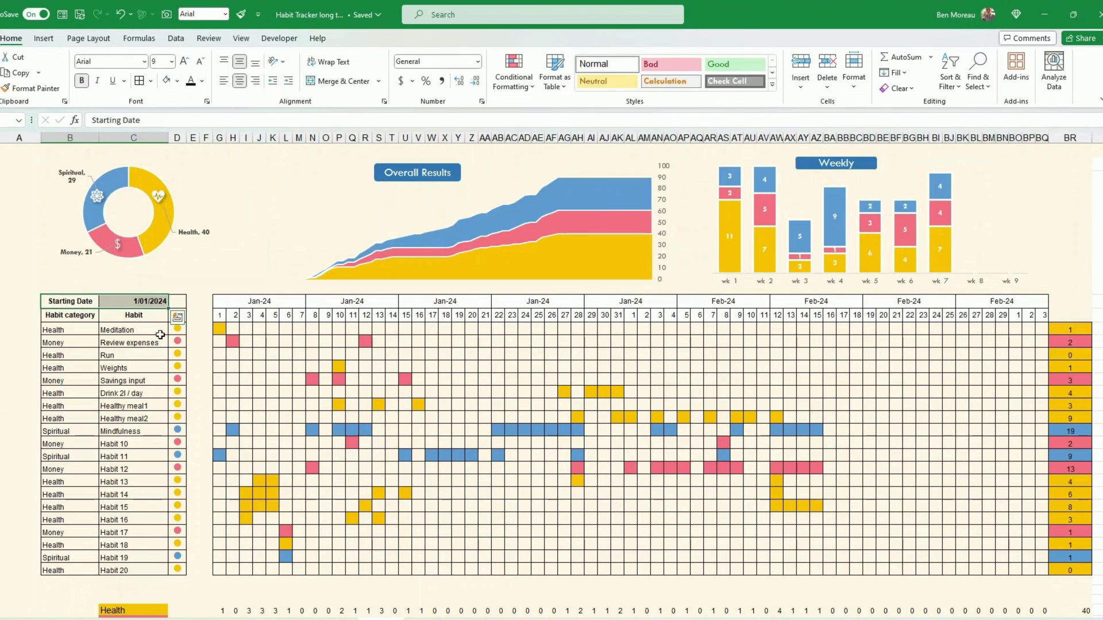
click(418, 172)
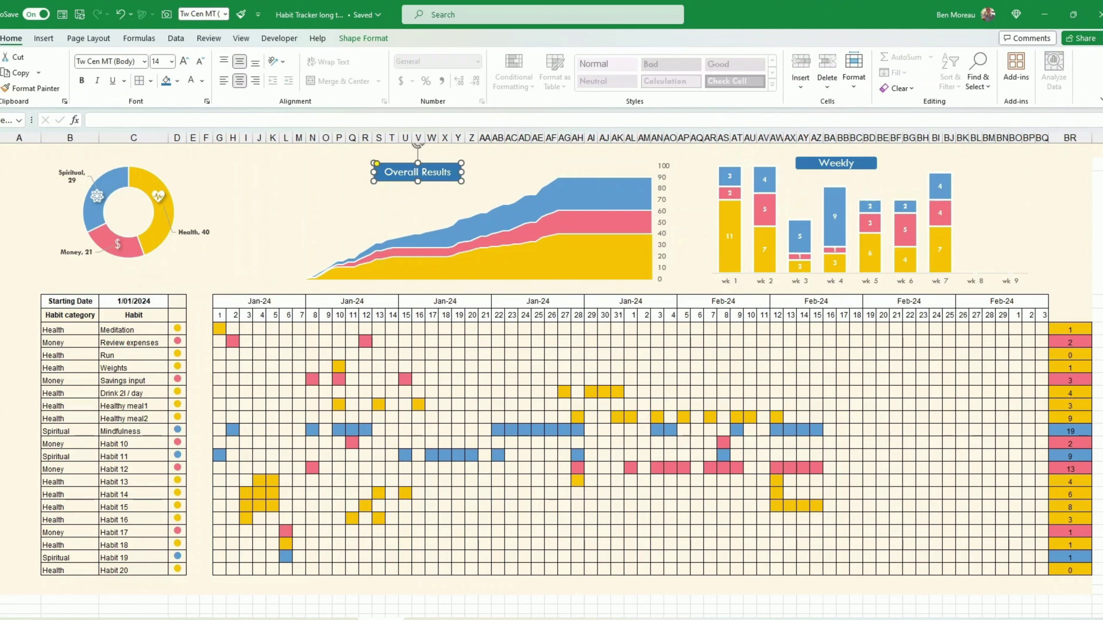